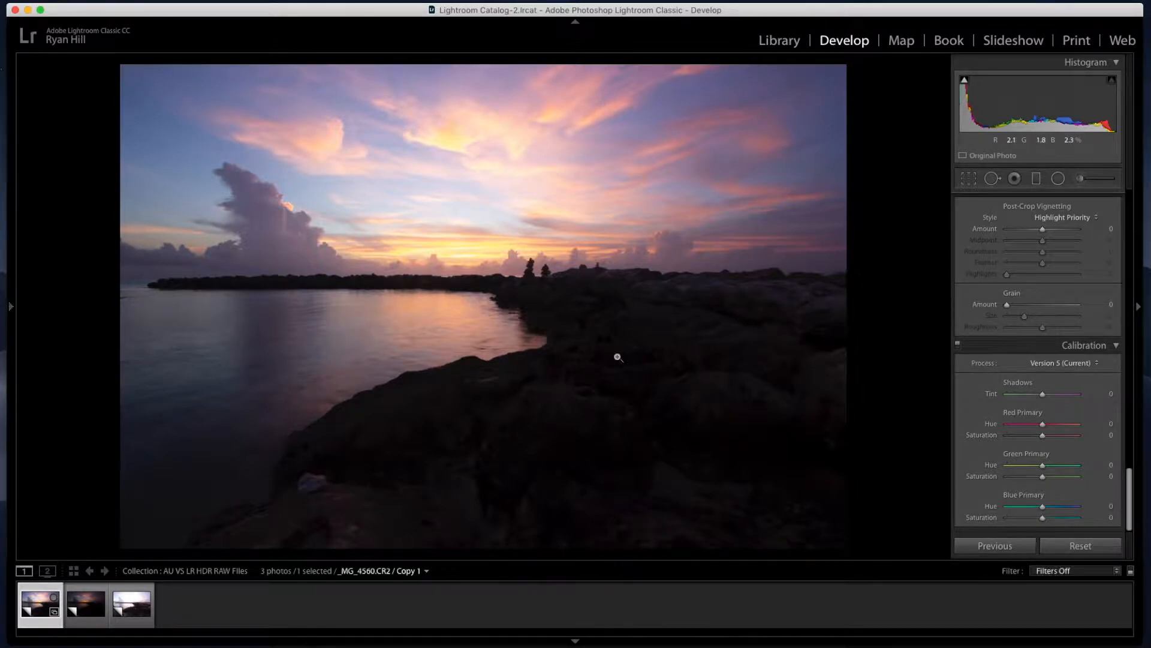
Compare the three bracketed exposures of the sunset coast one after another
{"action": "key", "text": "Right"}
{"action": "key", "text": "Right"}
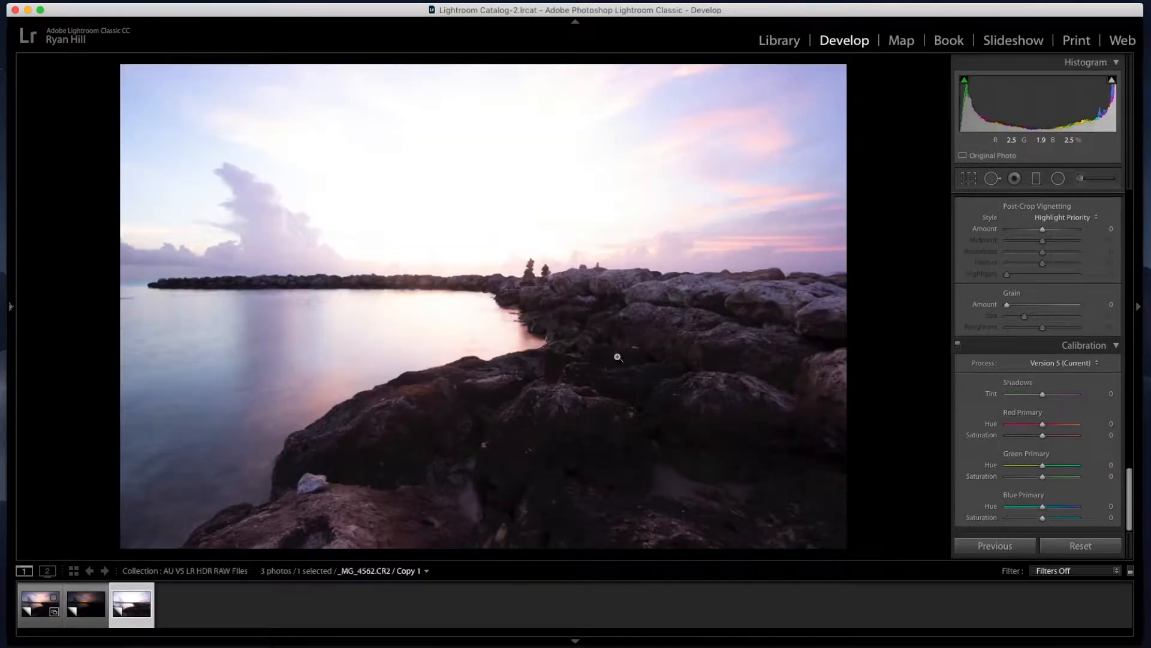
{"action": "key", "text": "Left"}
{"action": "key", "text": "Left"}
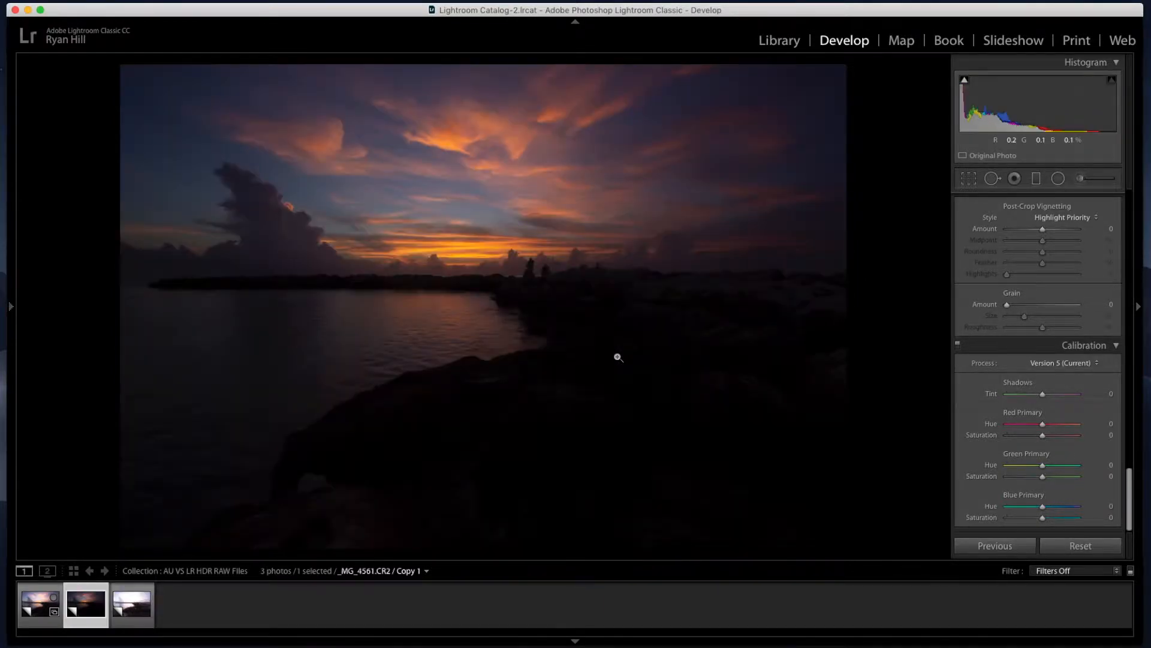
{"action": "key", "text": "Right"}
{"action": "key", "text": "Right"}
{"action": "key", "text": "Left"}
{"action": "key", "text": "Left"}
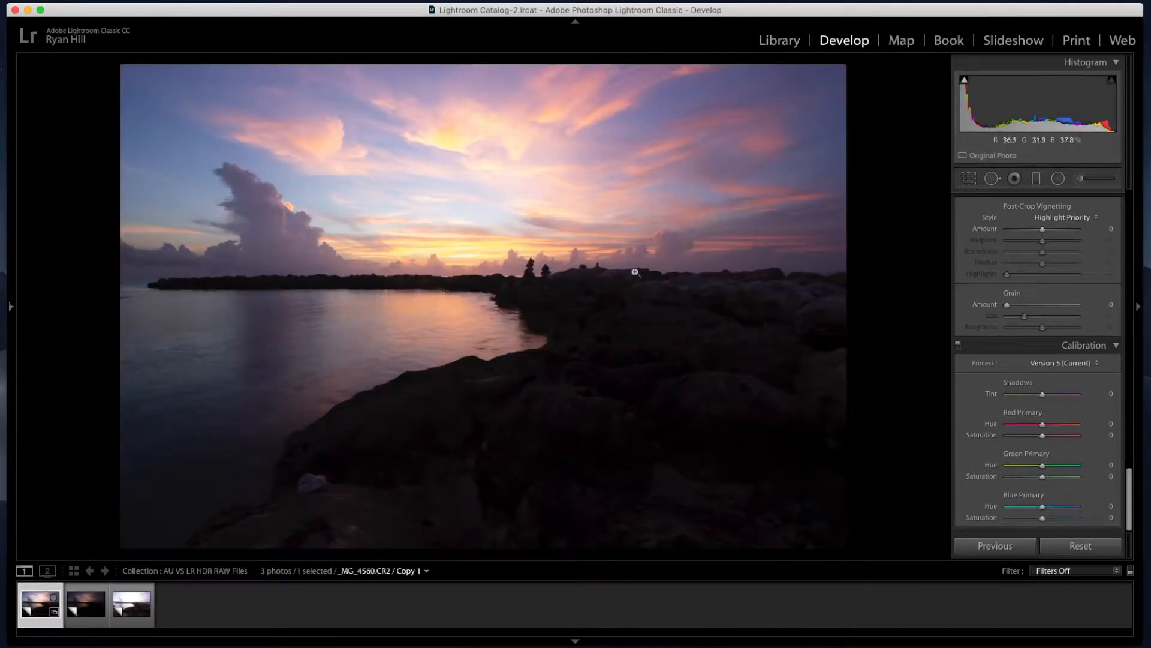
Turn on clipping warnings and set Highlights to -78, Shadows to +29 and Whites to +39 on _MG_4560
{"action": "scroll", "coordinate": [966, 321], "scroll_direction": "up", "scroll_amount": 15}
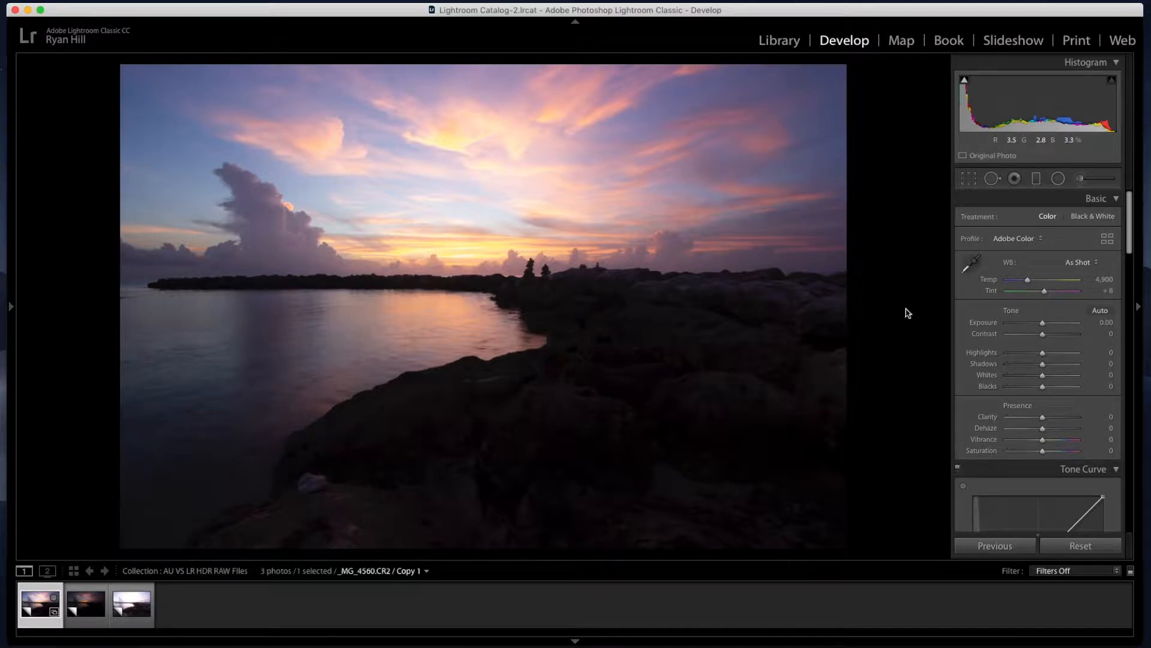
{"action": "mouse_move", "coordinate": [1043, 352]}
{"action": "left_mouse_down"}
{"action": "mouse_move", "coordinate": [990, 361]}
{"action": "mouse_move", "coordinate": [1134, 368]}
{"action": "mouse_move", "coordinate": [996, 357]}
{"action": "mouse_move", "coordinate": [1057, 367]}
{"action": "left_mouse_up"}
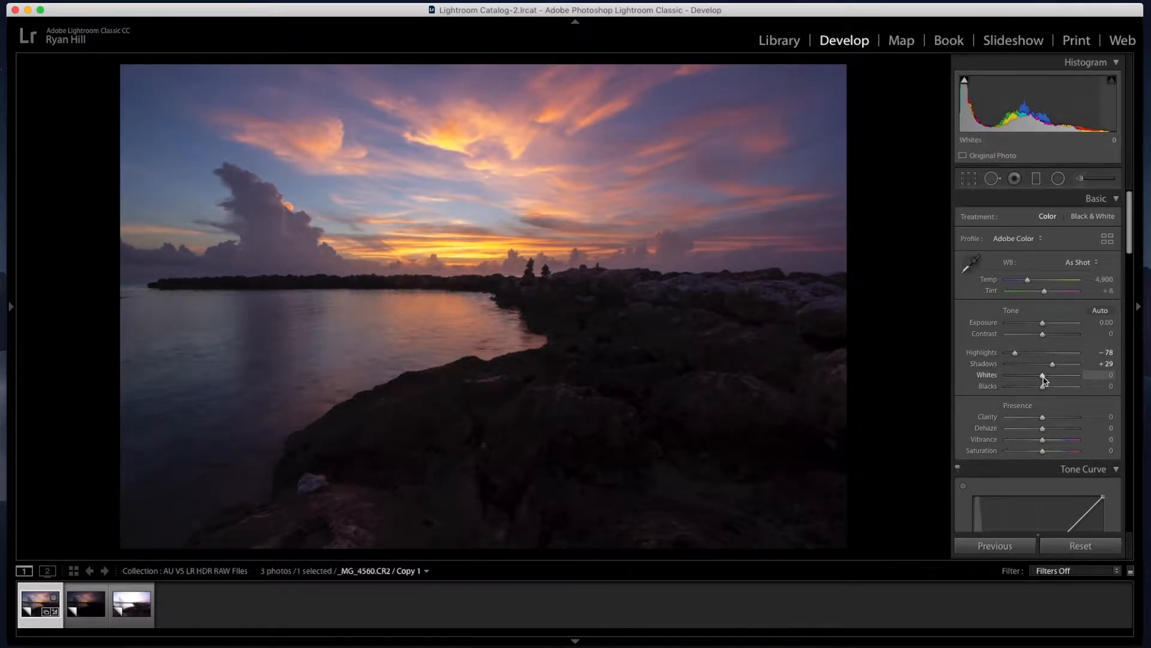
{"action": "left_click", "coordinate": [1043, 378], "text": "alt"}
{"action": "left_click_drag", "start_coordinate": [1055, 379], "coordinate": [1068, 379]}
{"action": "key", "text": "j"}
{"action": "left_click", "coordinate": [1068, 379], "text": "alt"}
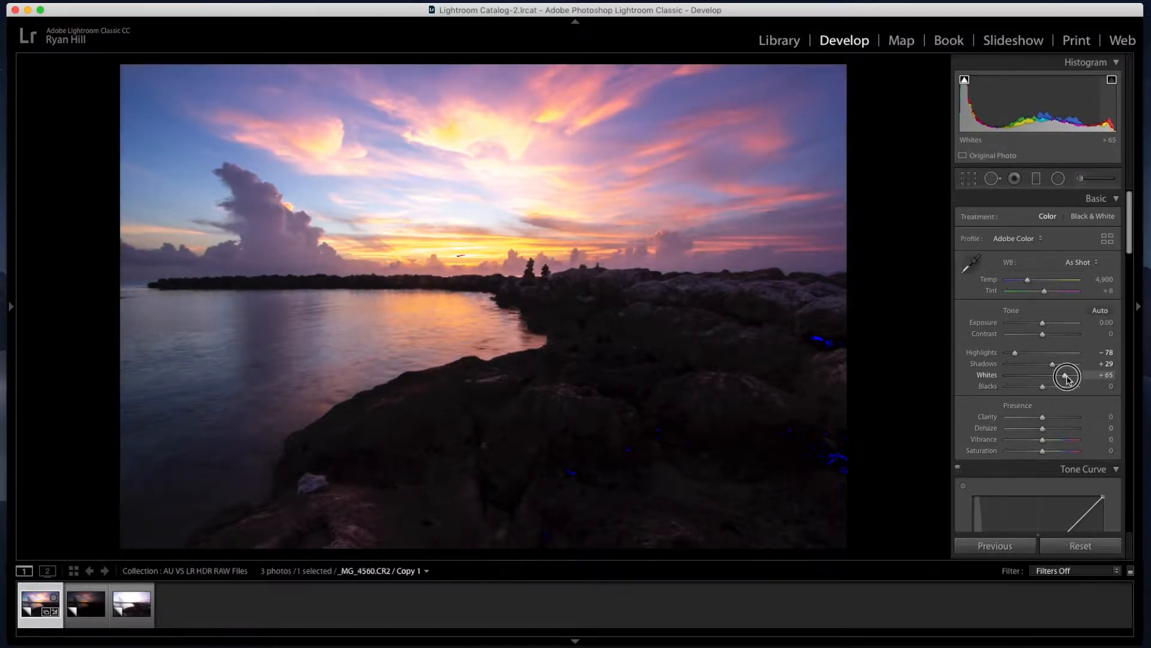
{"action": "left_click_drag", "start_coordinate": [1067, 376], "coordinate": [1044, 389]}
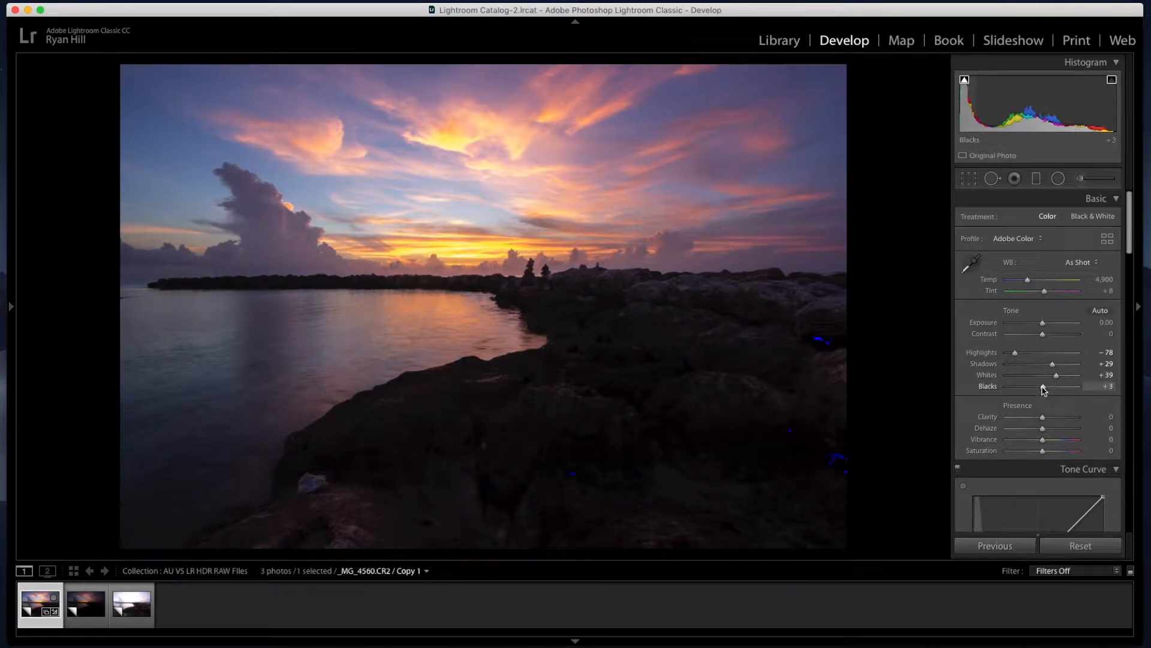
Remove chromatic aberration and enable lens profile corrections on the first exposure, _MG_4560
{"action": "scroll", "coordinate": [1054, 405], "scroll_direction": "down", "scroll_amount": 4}
{"action": "scroll", "coordinate": [1054, 405], "scroll_direction": "down", "scroll_amount": 6}
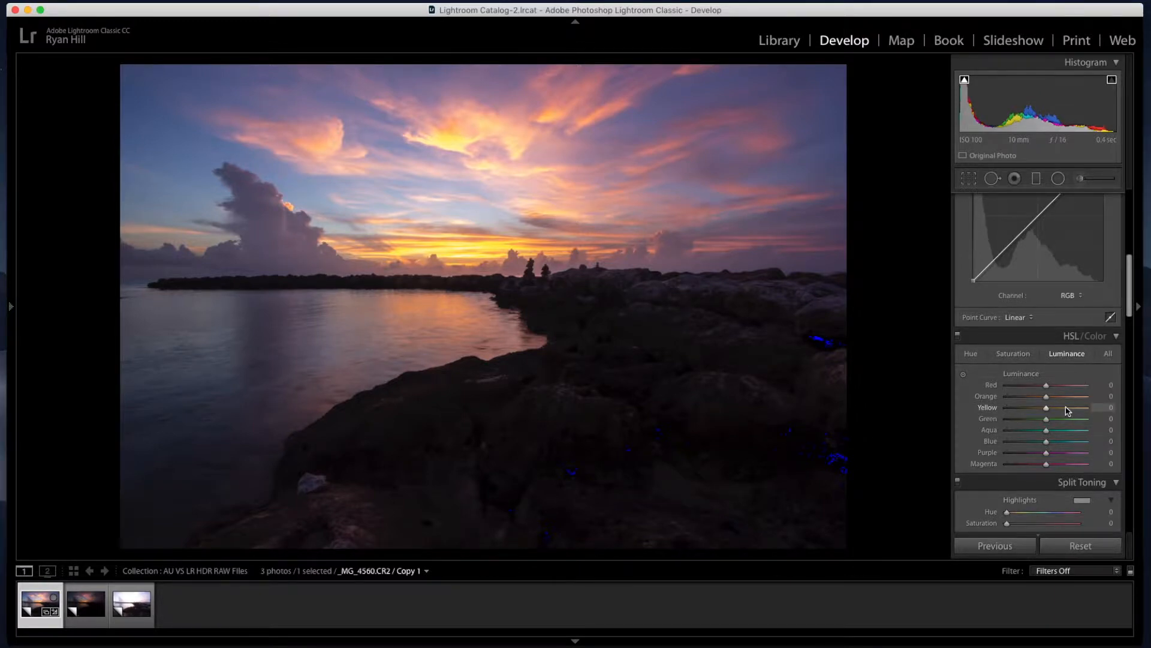
{"action": "scroll", "coordinate": [1067, 420], "scroll_direction": "down", "scroll_amount": 4}
{"action": "scroll", "coordinate": [1068, 451], "scroll_direction": "down", "scroll_amount": 5}
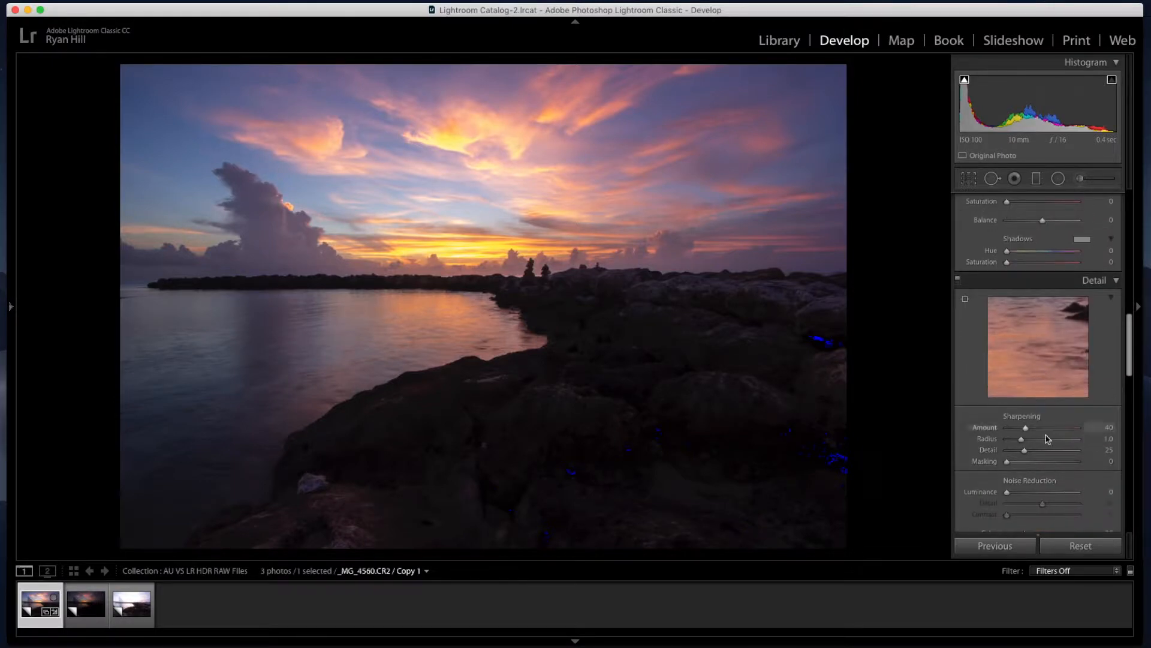
{"action": "scroll", "coordinate": [1040, 437], "scroll_direction": "down", "scroll_amount": 4}
{"action": "left_click", "coordinate": [964, 431]}
{"action": "left_click", "coordinate": [964, 443]}
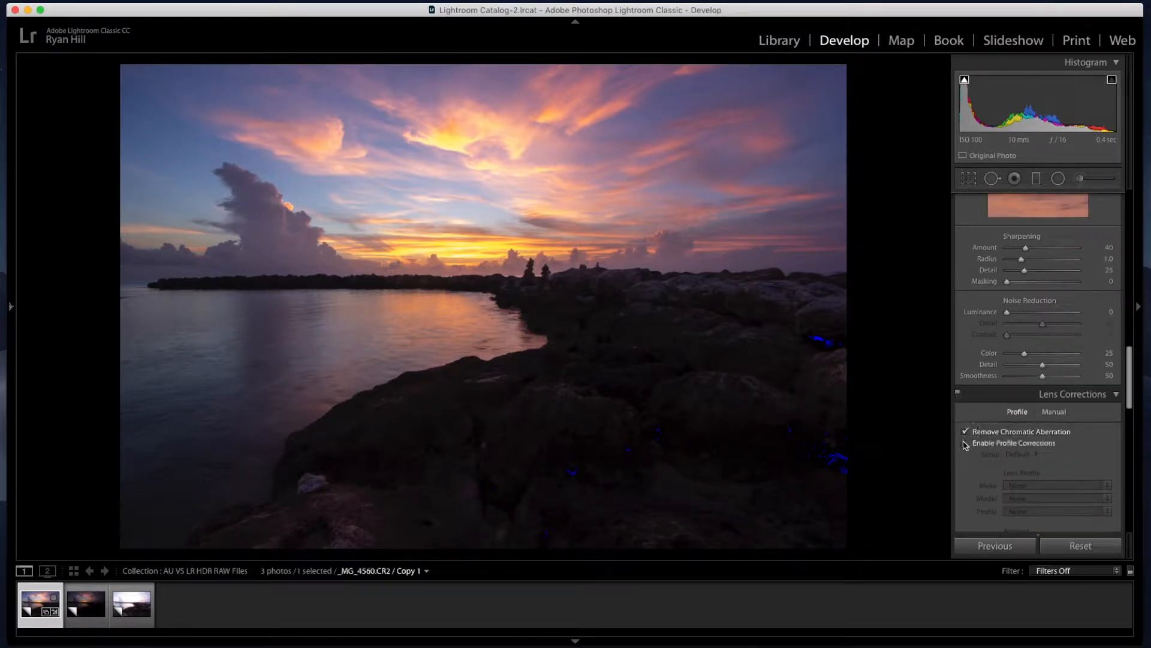
{"action": "scroll", "coordinate": [1073, 461], "scroll_direction": "down", "scroll_amount": 4}
{"action": "scroll", "coordinate": [1073, 462], "scroll_direction": "down", "scroll_amount": 14}
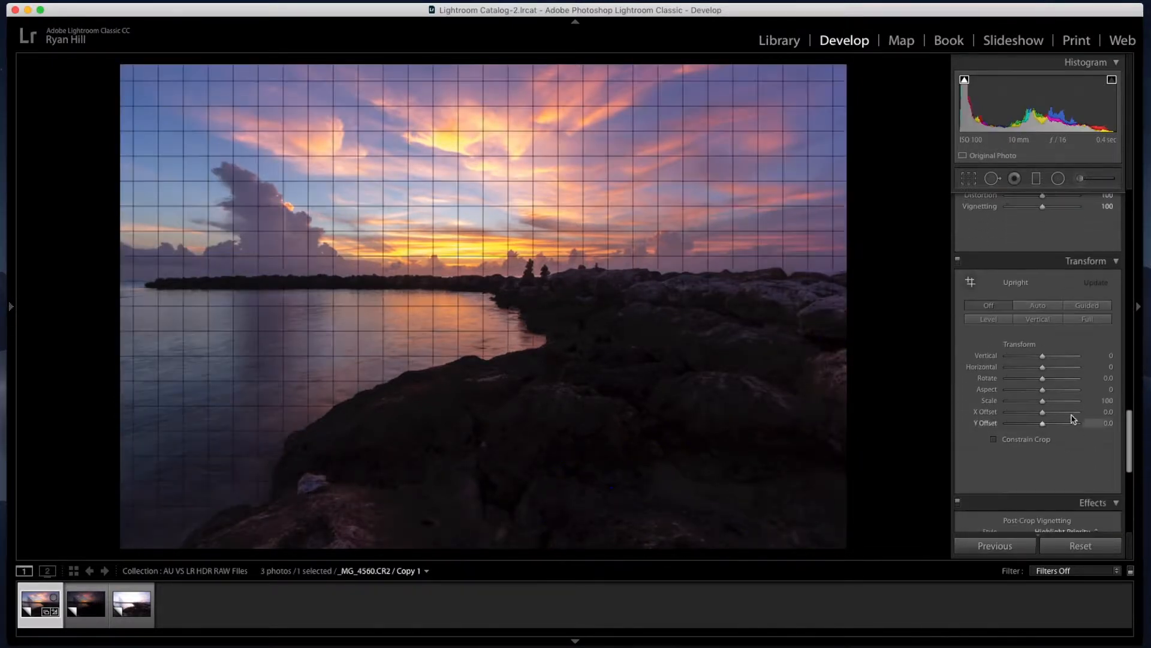
Try the Adobe Landscape and Adobe Standard profiles on _MG_4560, and return to Adobe Color
{"action": "scroll", "coordinate": [1056, 390], "scroll_direction": "up", "scroll_amount": 20}
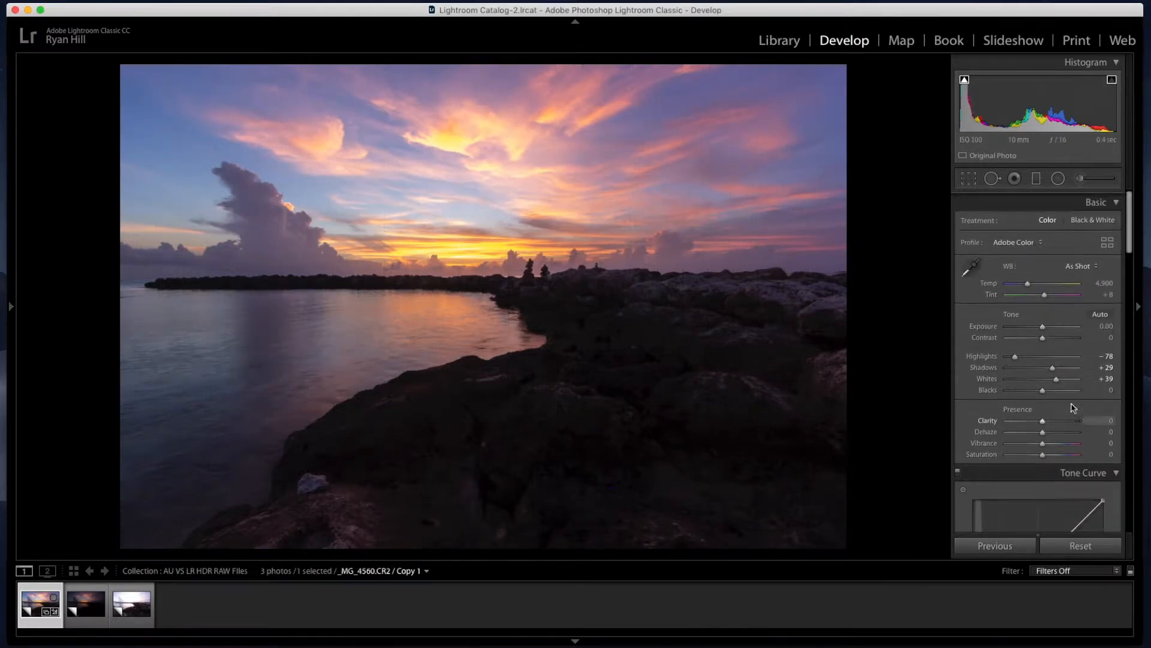
{"action": "left_click", "coordinate": [1027, 238]}
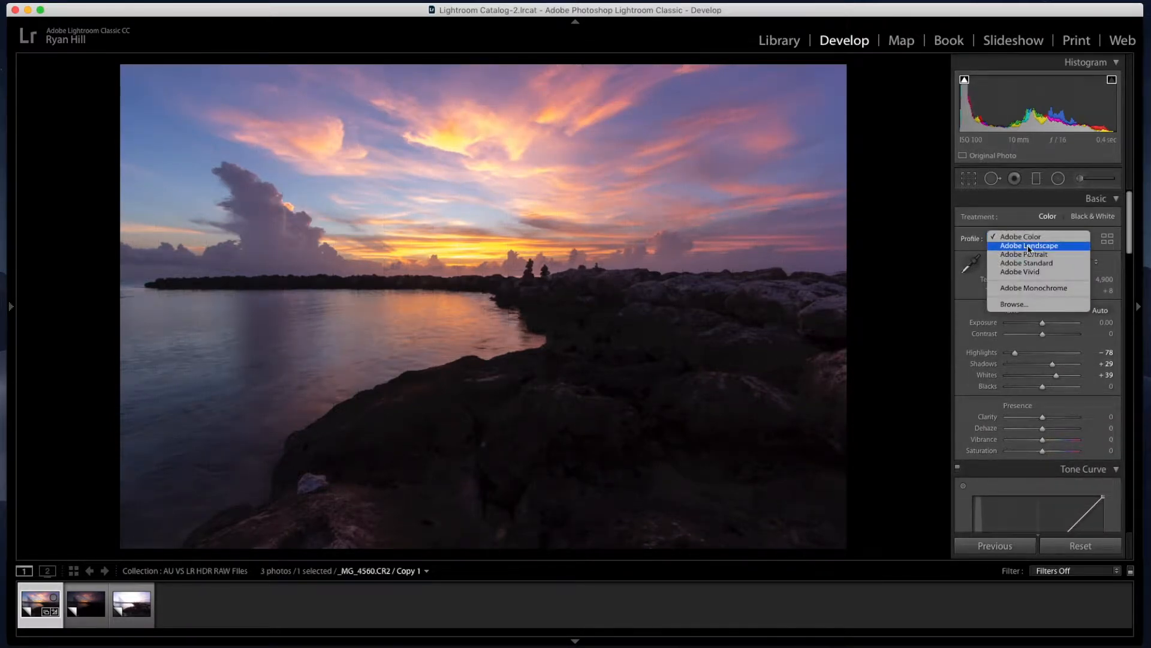
{"action": "left_click", "coordinate": [1029, 245]}
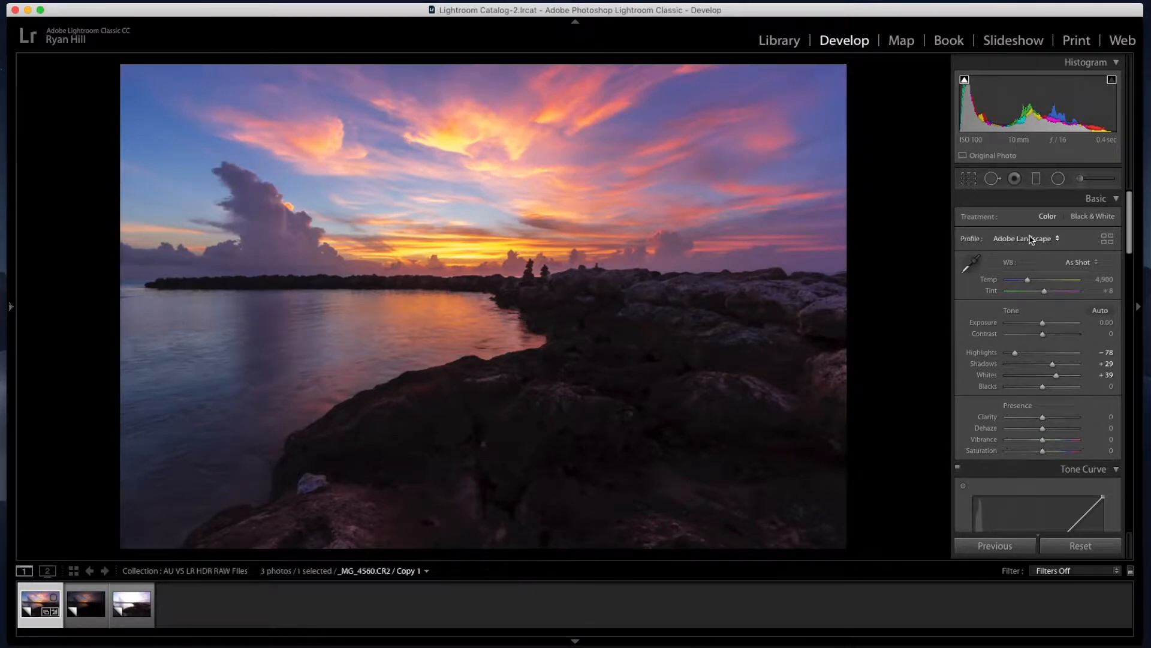
{"action": "left_click", "coordinate": [1031, 241]}
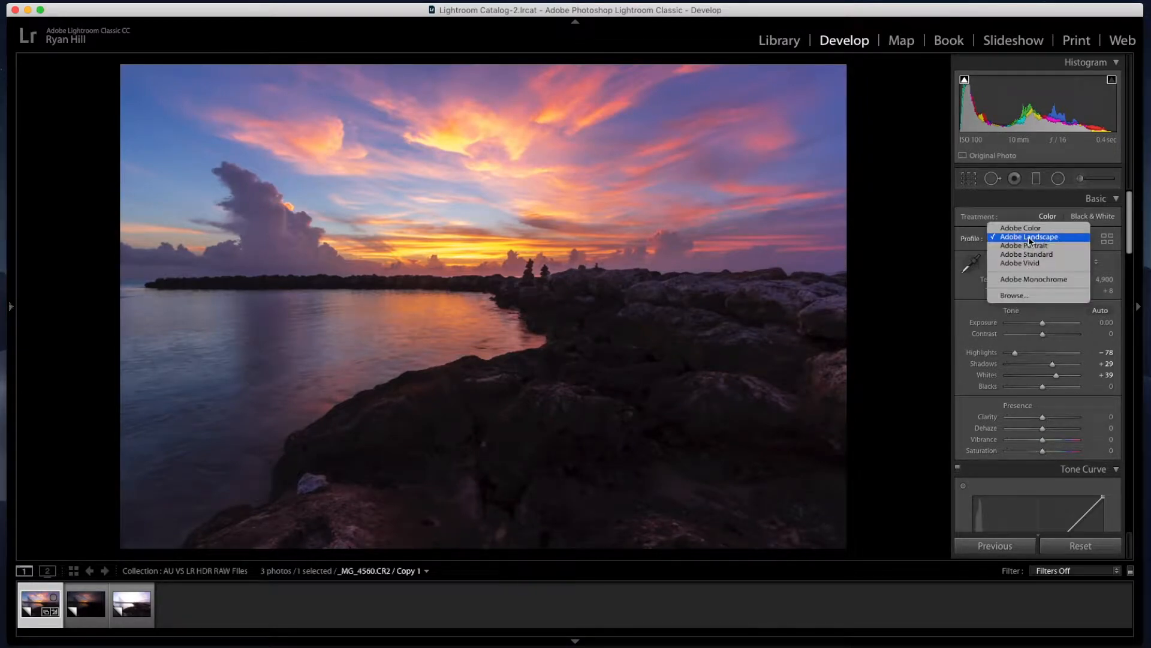
{"action": "left_click", "coordinate": [1031, 255]}
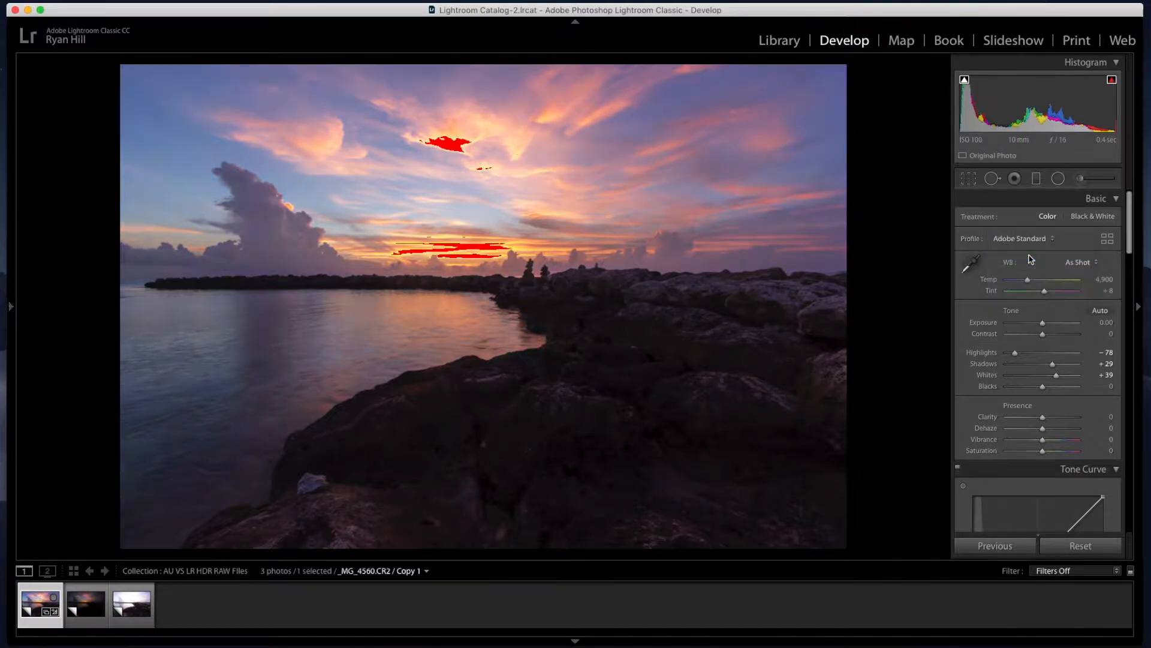
{"action": "left_click", "coordinate": [1026, 241]}
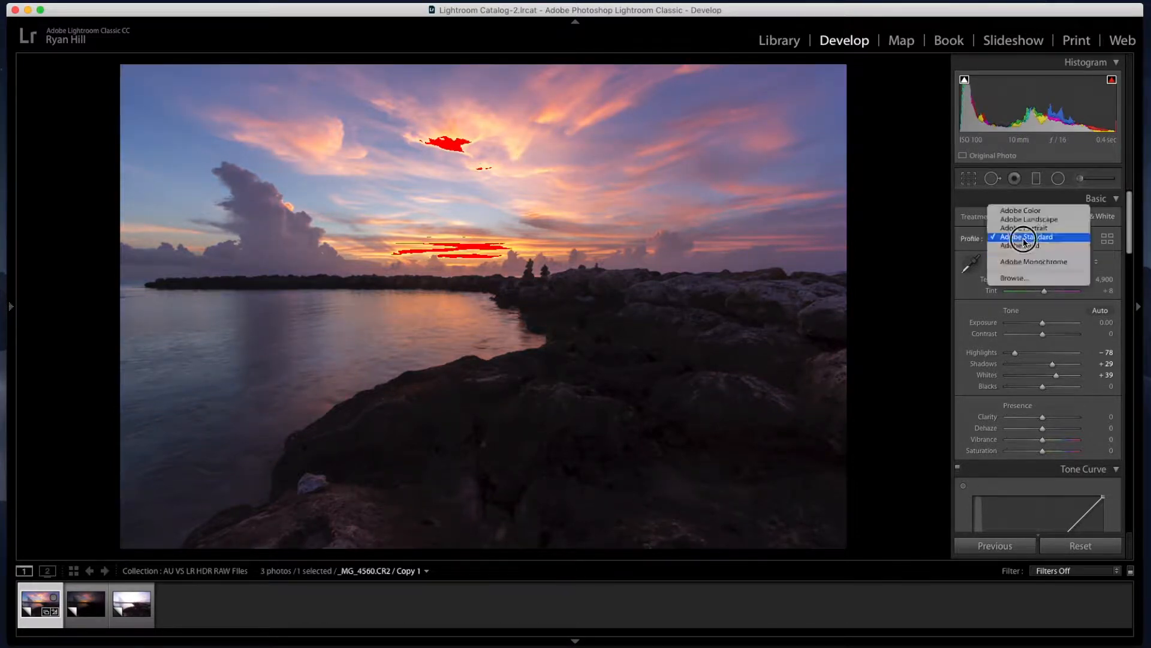
{"action": "left_click", "coordinate": [1022, 215]}
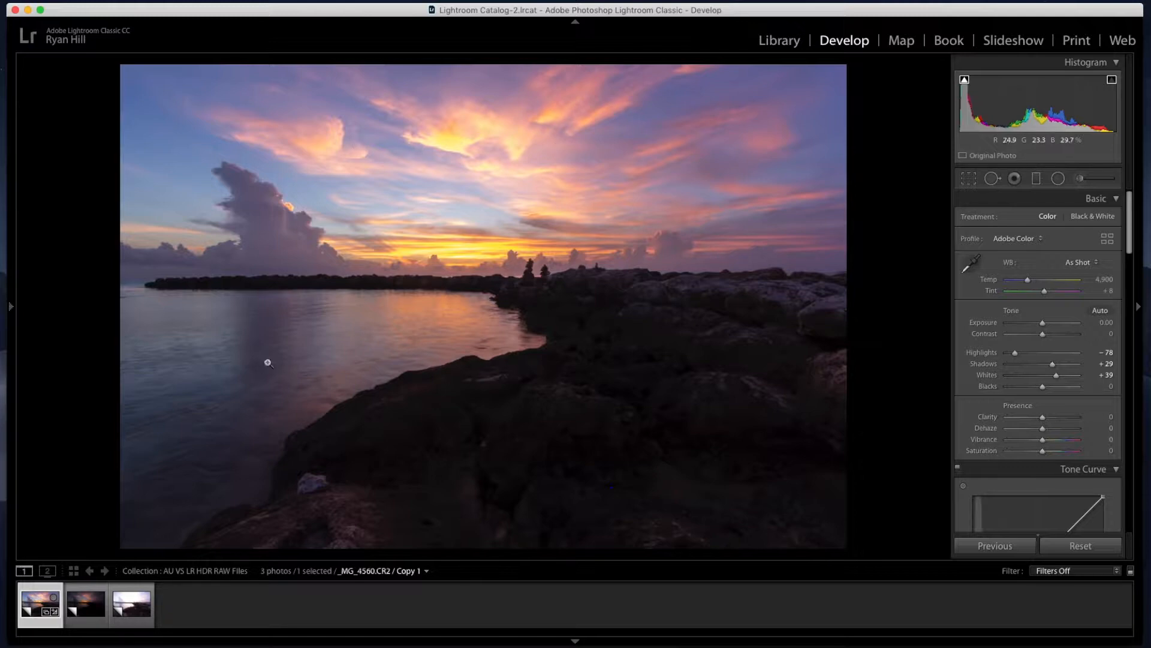
On the dark exposure _MG_4561, set Highlights to +59, Shadows to +60, Whites to +31 and Clarity to -8
{"action": "left_click", "coordinate": [87, 604]}
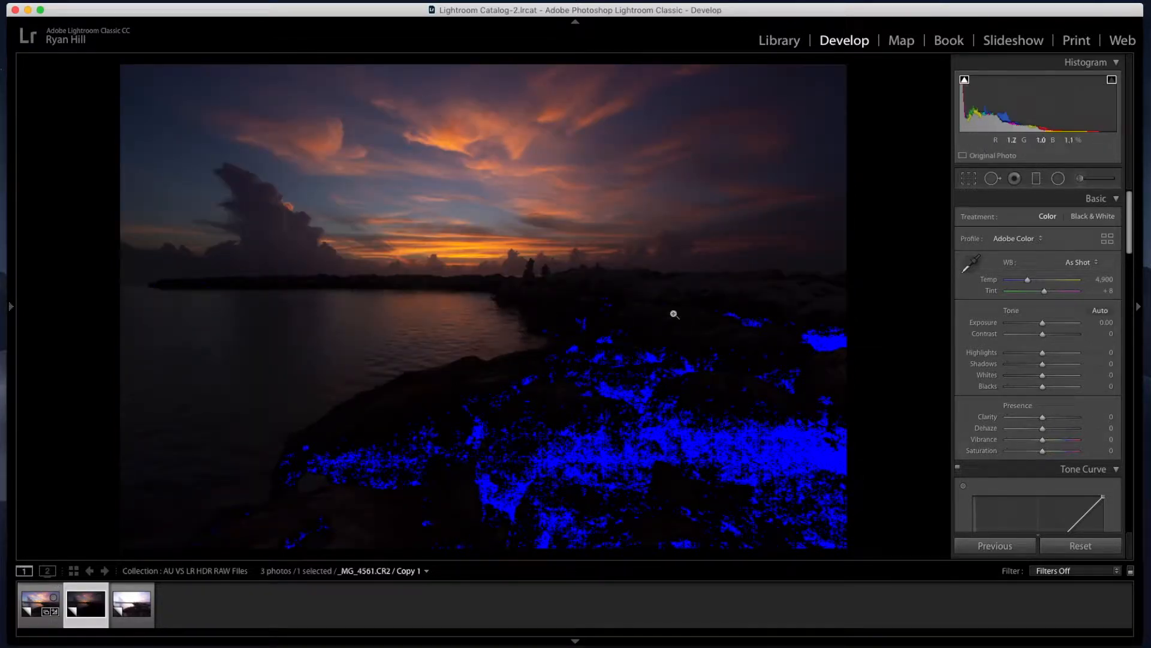
{"action": "left_click_drag", "start_coordinate": [1046, 358], "coordinate": [1063, 357]}
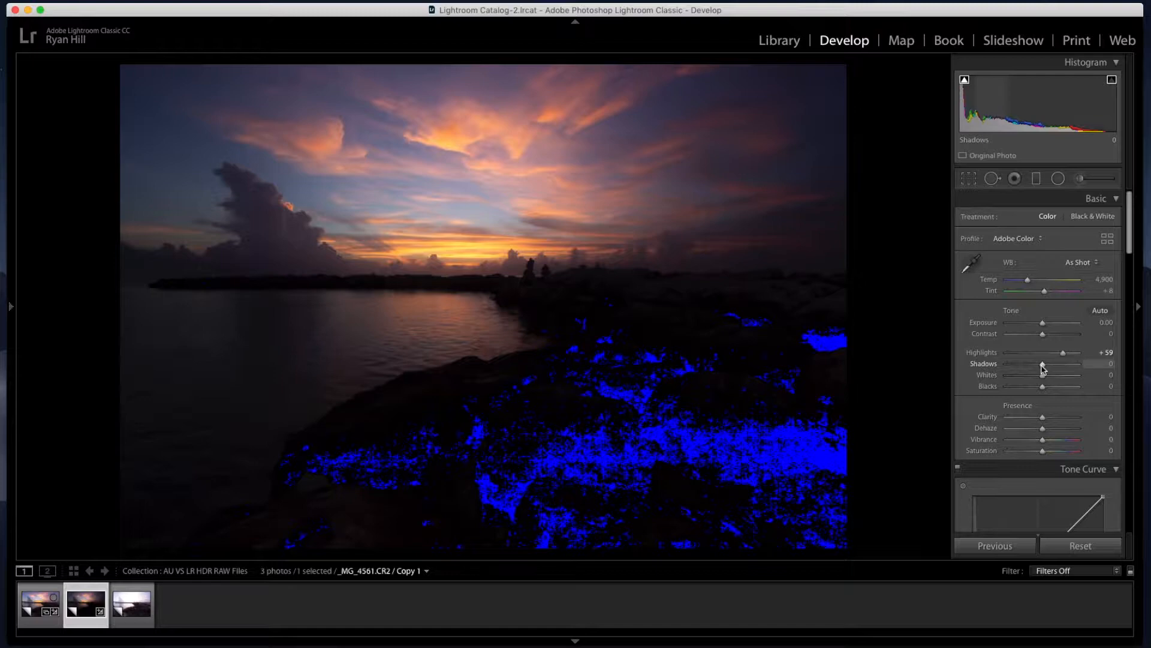
{"action": "mouse_move", "coordinate": [1043, 365]}
{"action": "left_mouse_down"}
{"action": "mouse_move", "coordinate": [1064, 365]}
{"action": "mouse_move", "coordinate": [1053, 380]}
{"action": "left_mouse_up"}
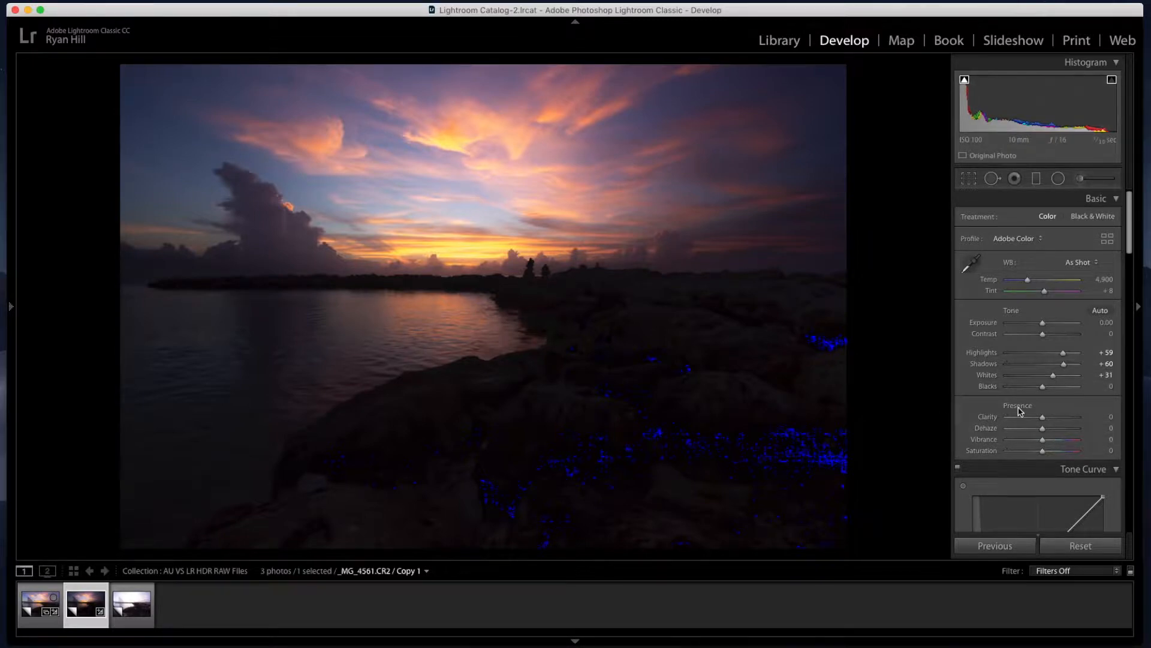
{"action": "scroll", "coordinate": [1015, 407], "scroll_direction": "down", "scroll_amount": 2}
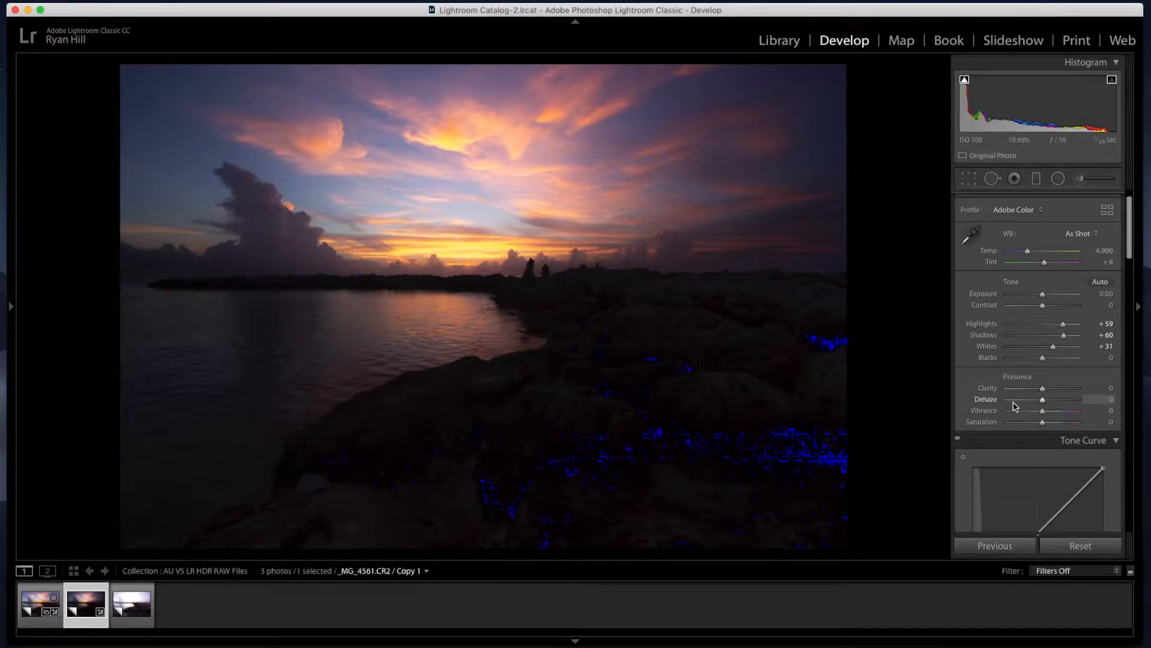
{"action": "scroll", "coordinate": [1012, 402], "scroll_direction": "down", "scroll_amount": 1}
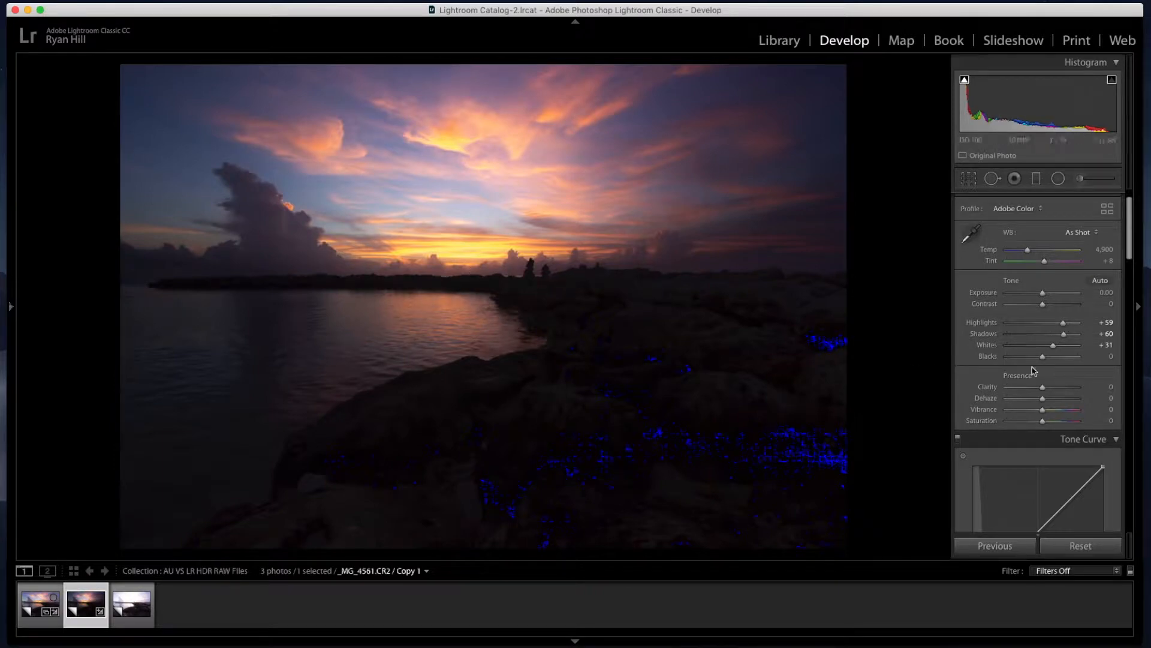
{"action": "mouse_move", "coordinate": [1043, 387]}
{"action": "left_mouse_down"}
{"action": "mouse_move", "coordinate": [1031, 388]}
{"action": "mouse_move", "coordinate": [1063, 388]}
{"action": "mouse_move", "coordinate": [1039, 389]}
{"action": "left_mouse_up"}
Check the sky of _MG_4561 up close, then remove chromatic aberration and enable lens profile corrections
{"action": "scroll", "coordinate": [1054, 400], "scroll_direction": "down", "scroll_amount": 15}
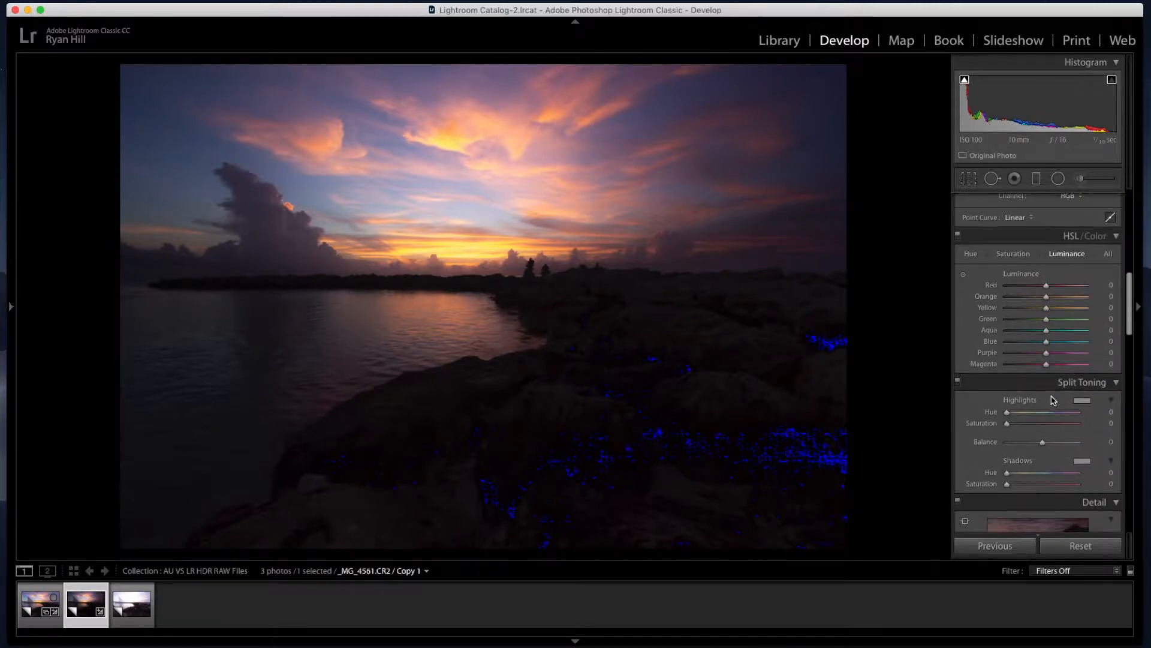
{"action": "scroll", "coordinate": [1053, 400], "scroll_direction": "down", "scroll_amount": 10}
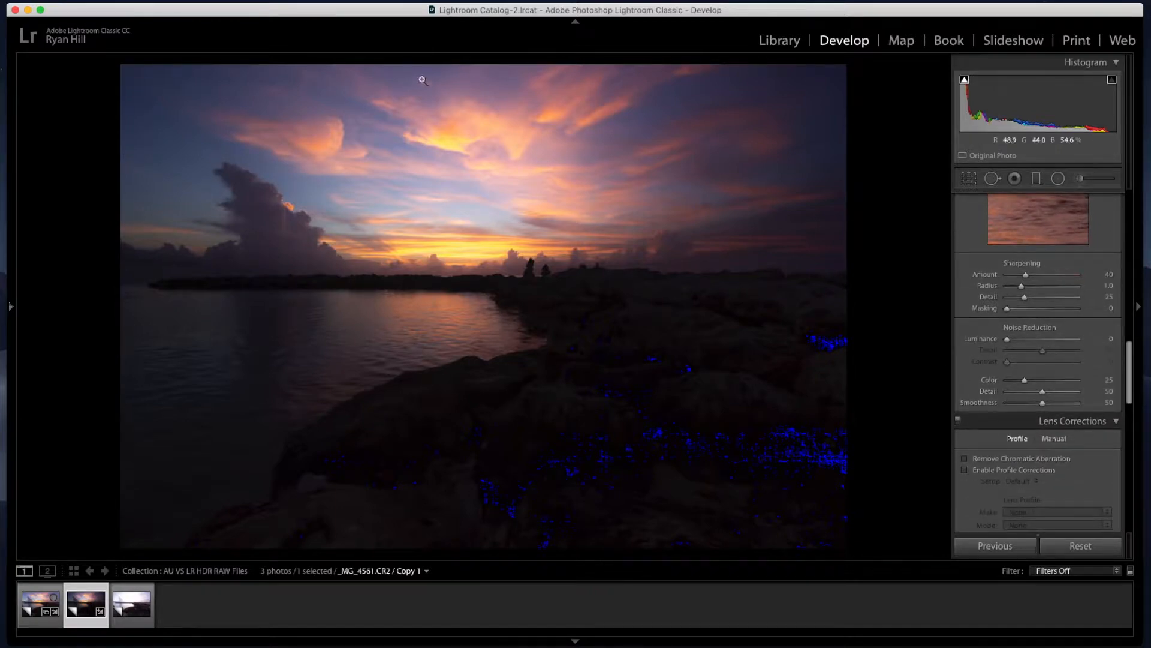
{"action": "left_click", "coordinate": [526, 172]}
{"action": "scroll", "coordinate": [623, 170], "scroll_direction": "up", "scroll_amount": 2}
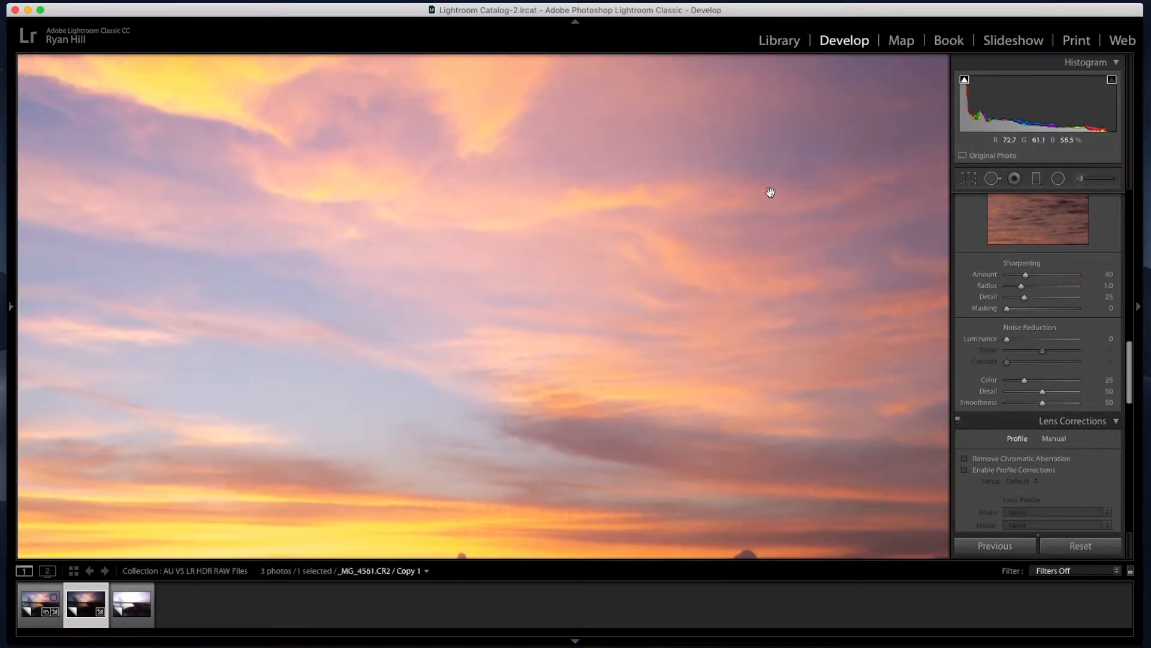
{"action": "left_click", "coordinate": [728, 198]}
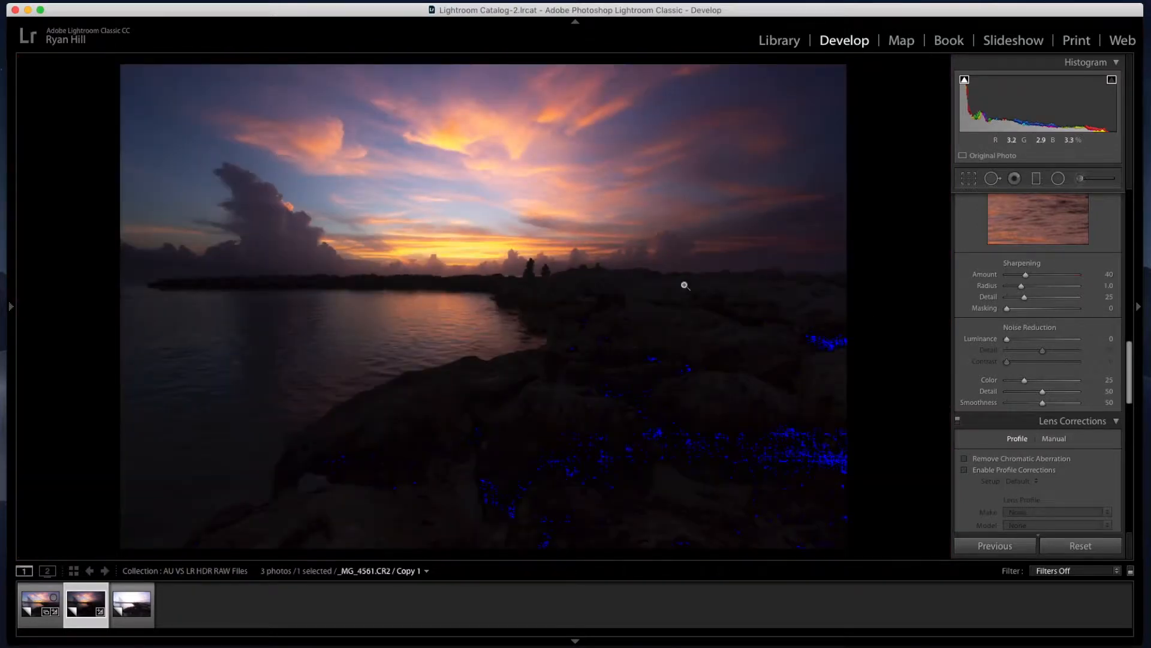
{"action": "left_click", "coordinate": [965, 458]}
{"action": "left_click", "coordinate": [964, 470]}
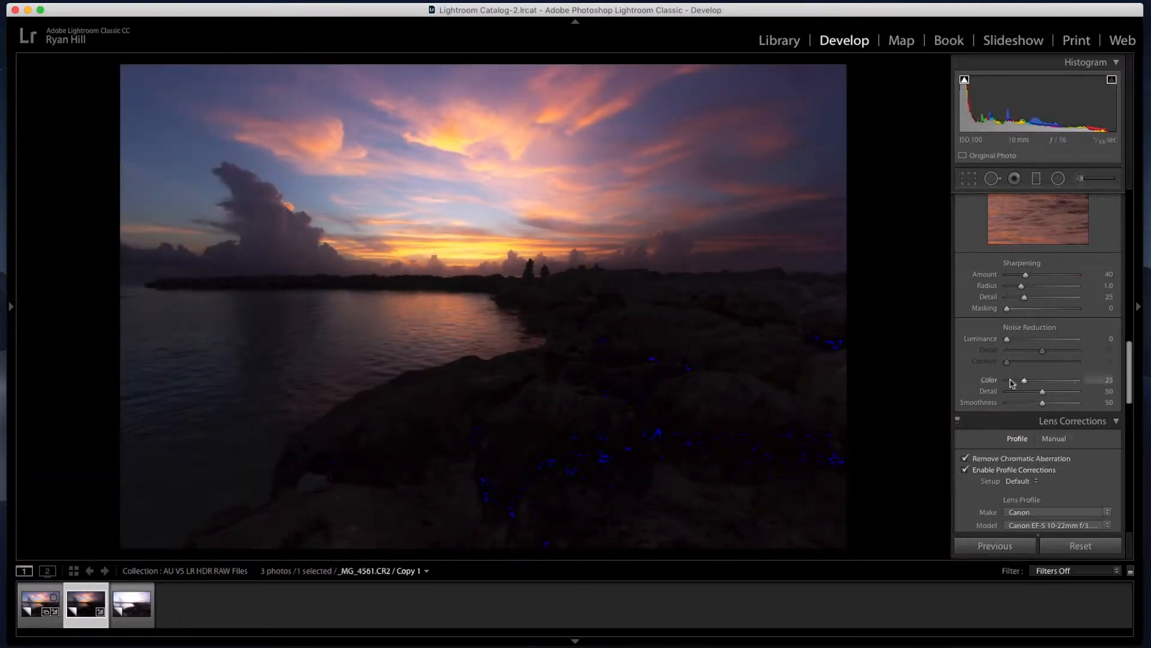
{"action": "scroll", "coordinate": [1055, 396], "scroll_direction": "down", "scroll_amount": 10}
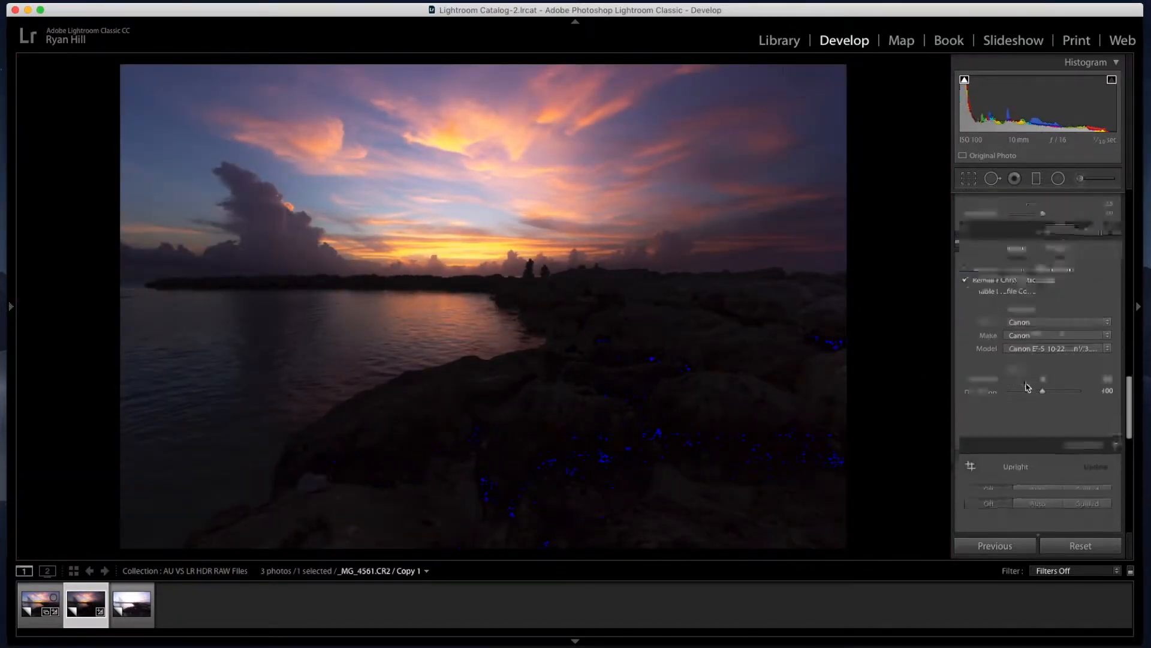
{"action": "scroll", "coordinate": [1028, 386], "scroll_direction": "up", "scroll_amount": 10}
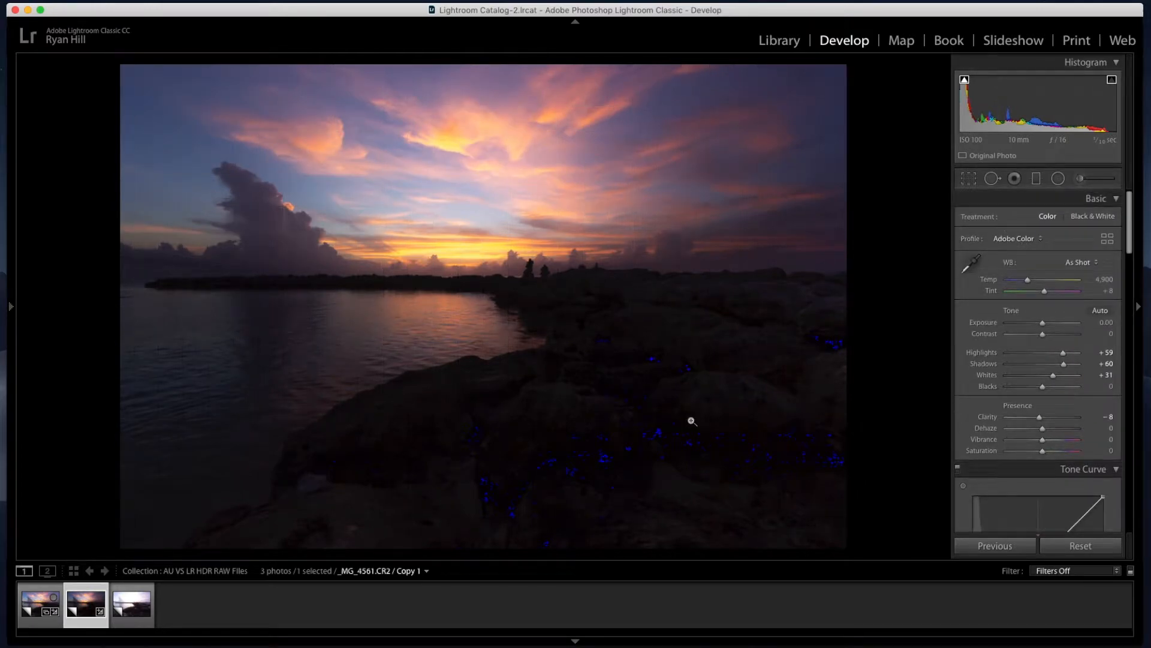
Lower Highlights to -100 on the bright exposure _MG_4562
{"action": "left_click", "coordinate": [131, 604]}
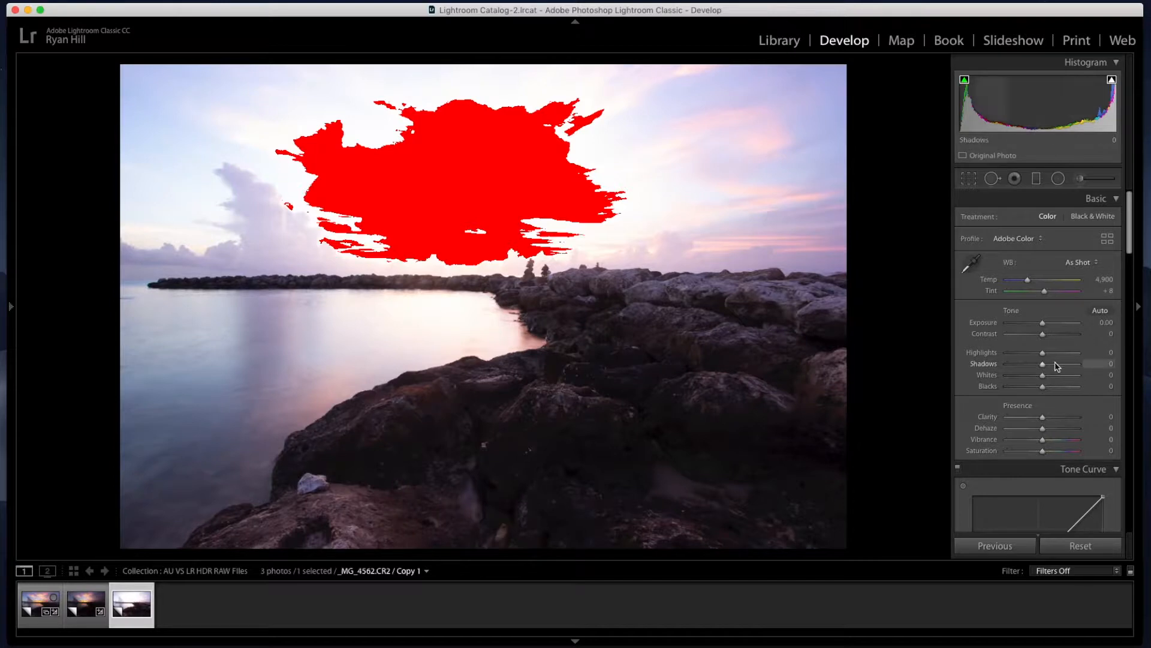
{"action": "left_click_drag", "start_coordinate": [1042, 355], "coordinate": [1026, 353]}
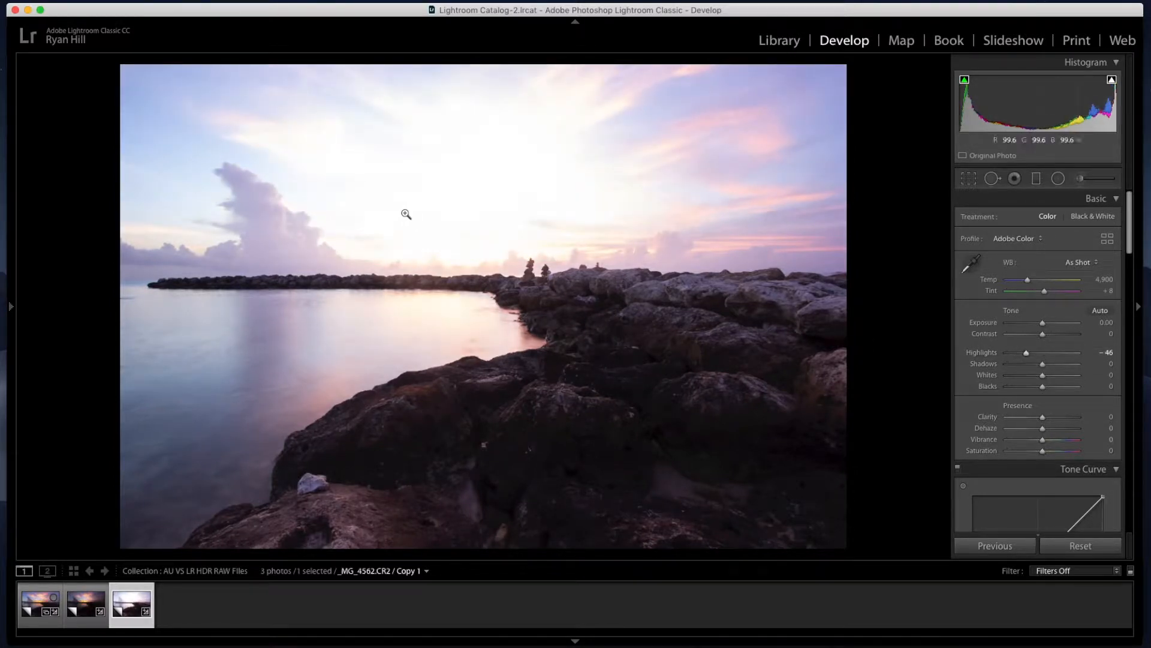
{"action": "left_click_drag", "start_coordinate": [1026, 352], "coordinate": [1002, 352]}
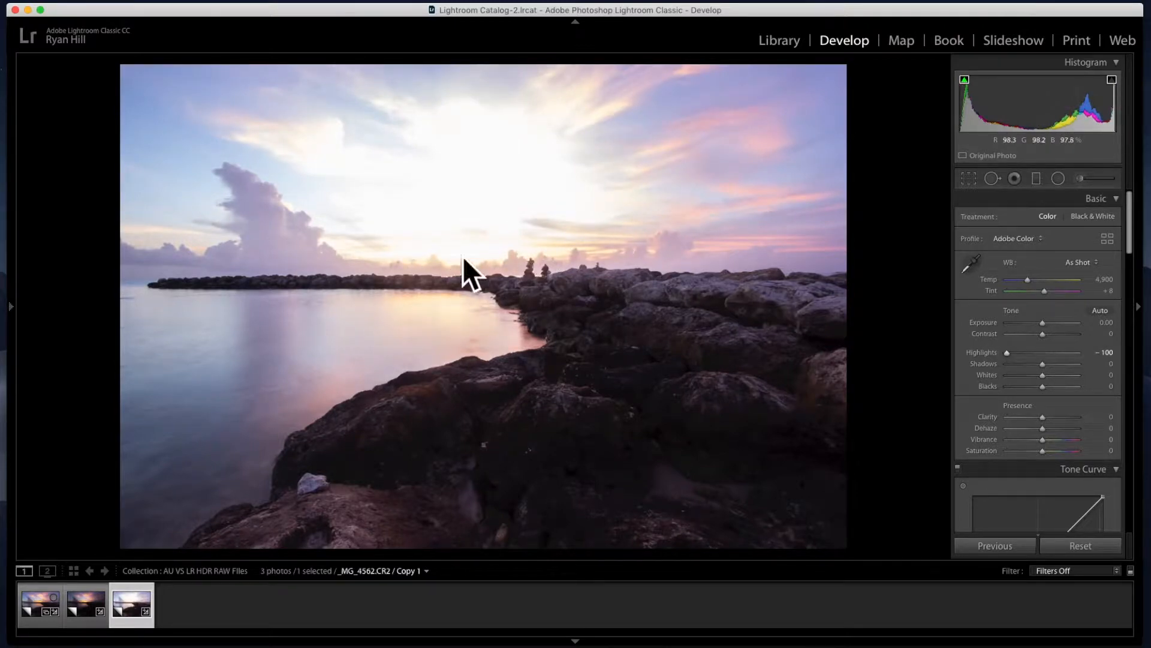
Try a graduated filter over the sky of _MG_4562 with Temp 39 and Exposure -1.35, and delete it
{"action": "left_click", "coordinate": [1038, 180]}
{"action": "left_click_drag", "start_coordinate": [506, 113], "coordinate": [506, 294]}
{"action": "left_click_drag", "start_coordinate": [1047, 262], "coordinate": [1031, 263]}
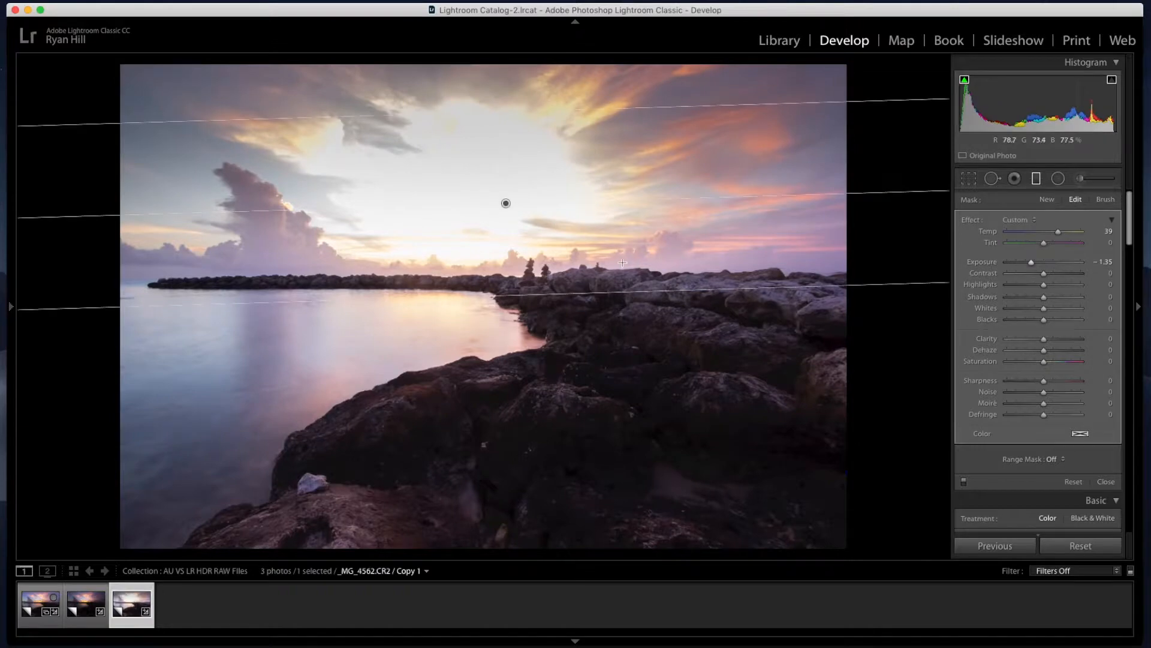
{"action": "key", "text": "Delete"}
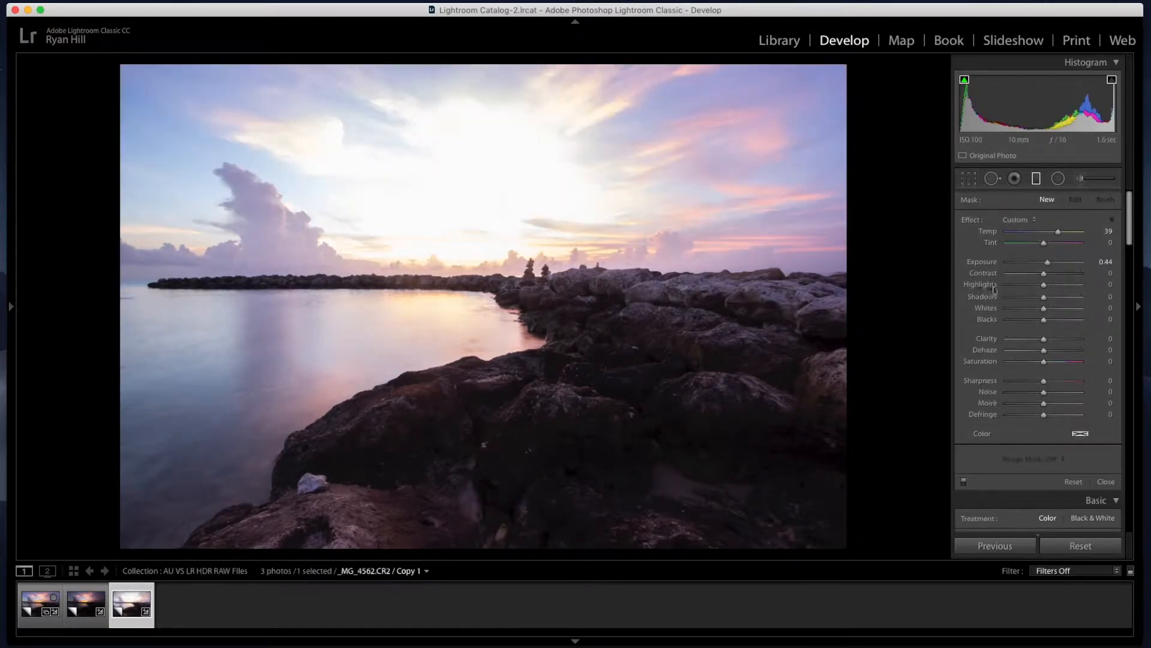
Close the graduated filter tool and set Shadows to +28 on the bright exposure _MG_4562
{"action": "left_click", "coordinate": [1036, 178]}
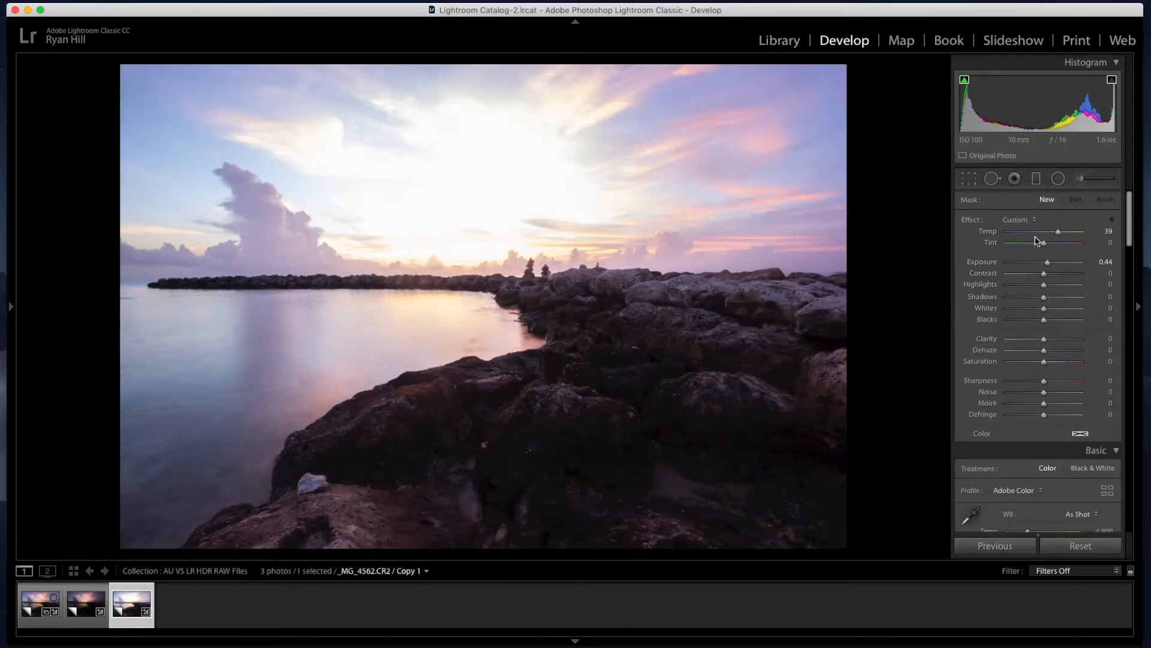
{"action": "left_click_drag", "start_coordinate": [1042, 364], "coordinate": [1052, 366]}
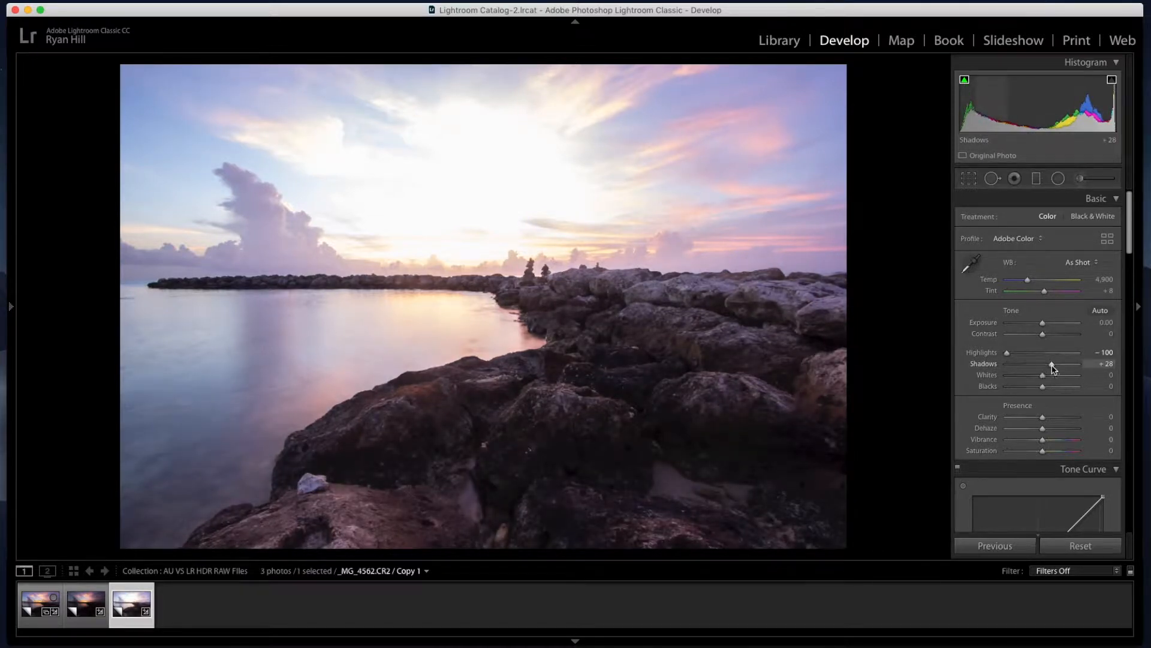
Try a Temp of 5,496 and a Whites adjustment on _MG_4562, and reset both to their defaults
{"action": "left_click_drag", "start_coordinate": [1027, 279], "coordinate": [1032, 284]}
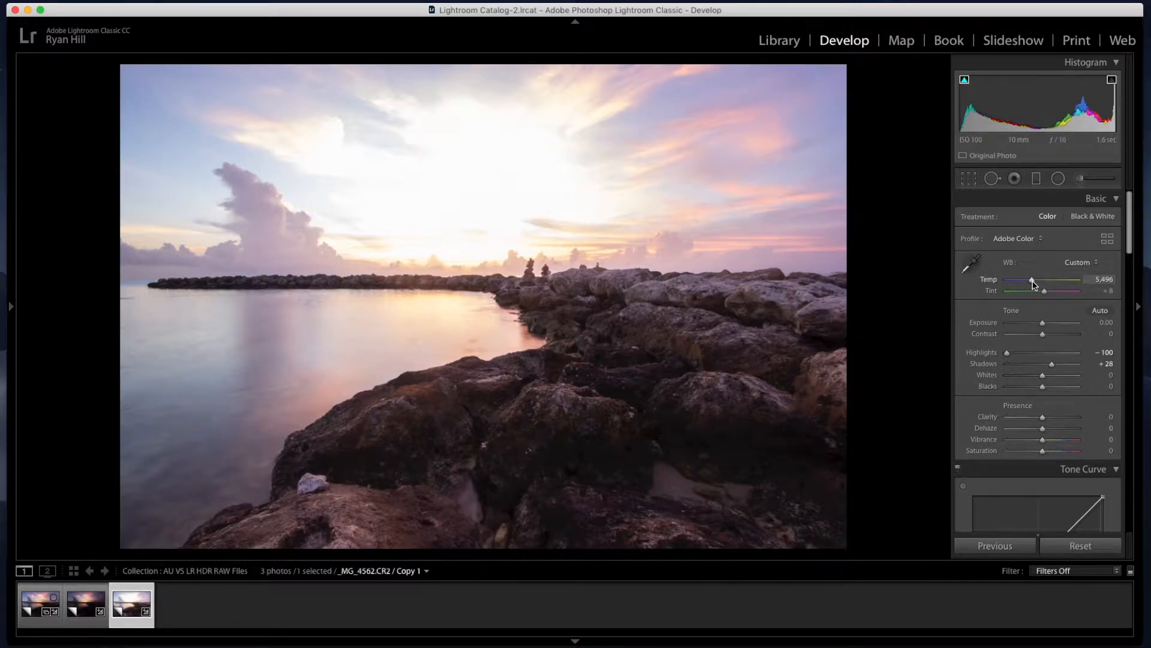
{"action": "double_click", "coordinate": [1032, 284]}
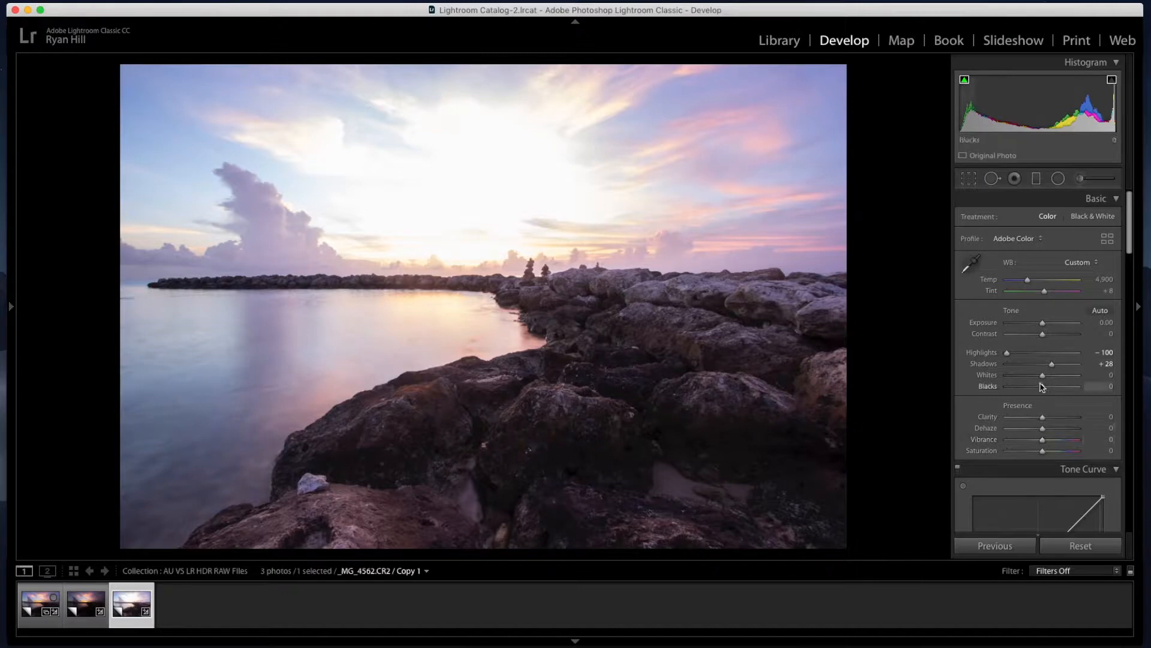
{"action": "left_click_drag", "start_coordinate": [1044, 376], "coordinate": [1044, 379]}
{"action": "double_click", "coordinate": [1044, 377]}
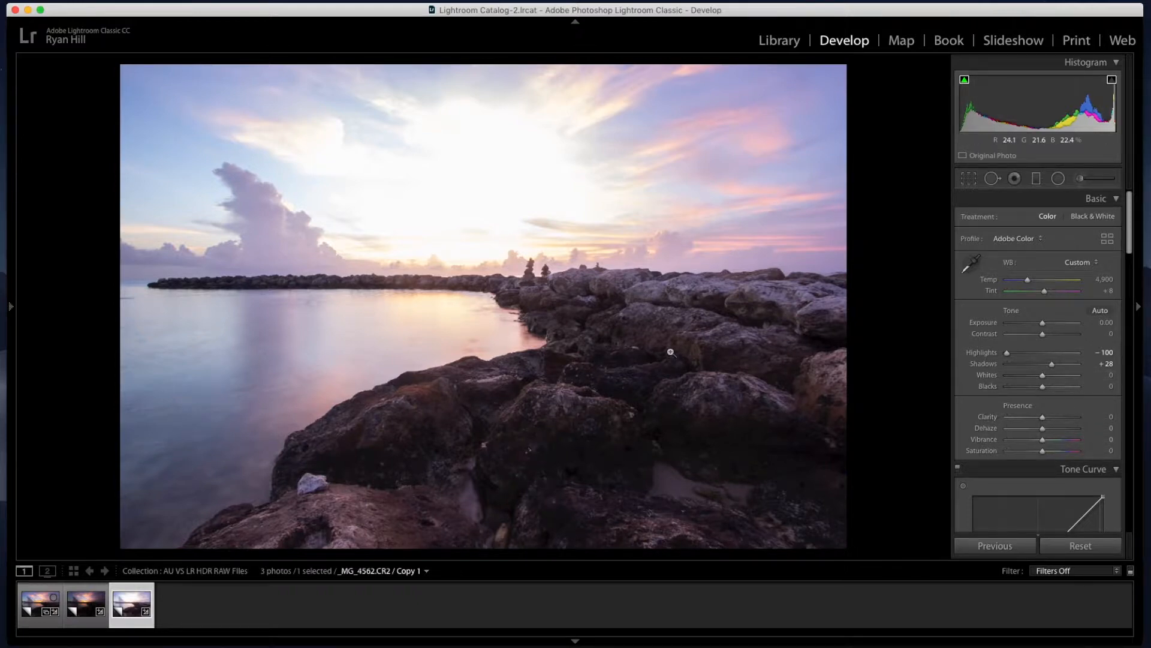
Inspect the rocks of _MG_4562 up close and set Clarity to +12
{"action": "left_click", "coordinate": [822, 379]}
{"action": "left_click_drag", "start_coordinate": [821, 371], "coordinate": [612, 319]}
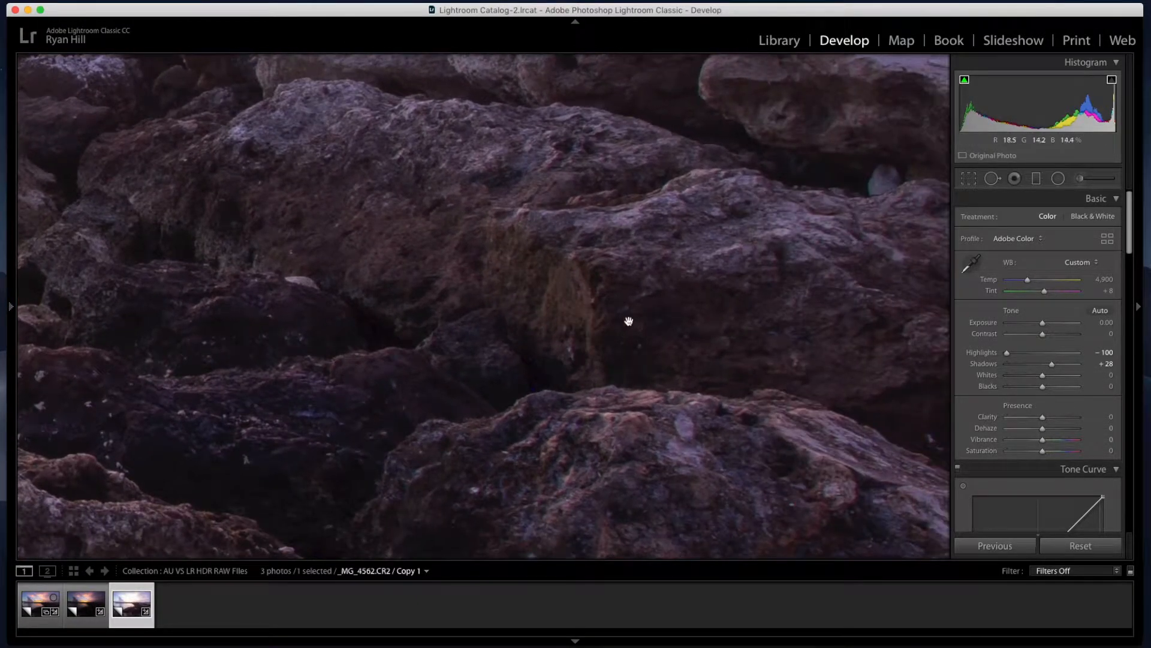
{"action": "left_click_drag", "start_coordinate": [1043, 421], "coordinate": [1047, 420]}
{"action": "left_click", "coordinate": [747, 358]}
Set Sharpening Amount to 58 and Masking to 29 on _MG_4562, checking the effect on the rocks up close
{"action": "scroll", "coordinate": [1014, 386], "scroll_direction": "down", "scroll_amount": 15}
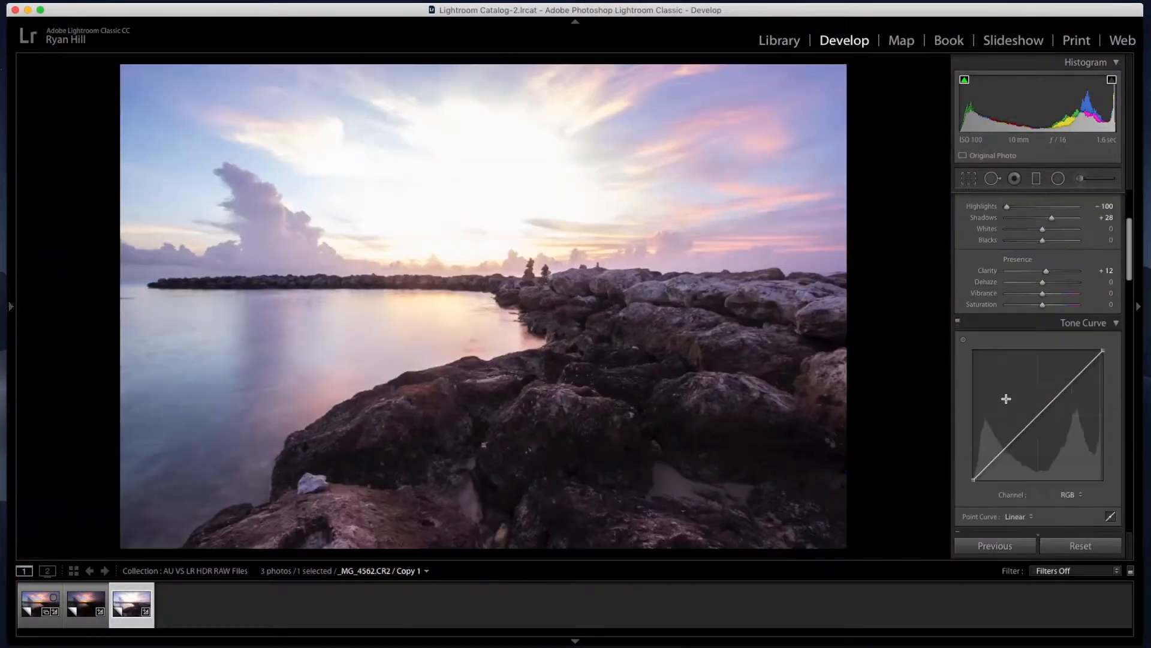
{"action": "scroll", "coordinate": [1014, 385], "scroll_direction": "down", "scroll_amount": 5}
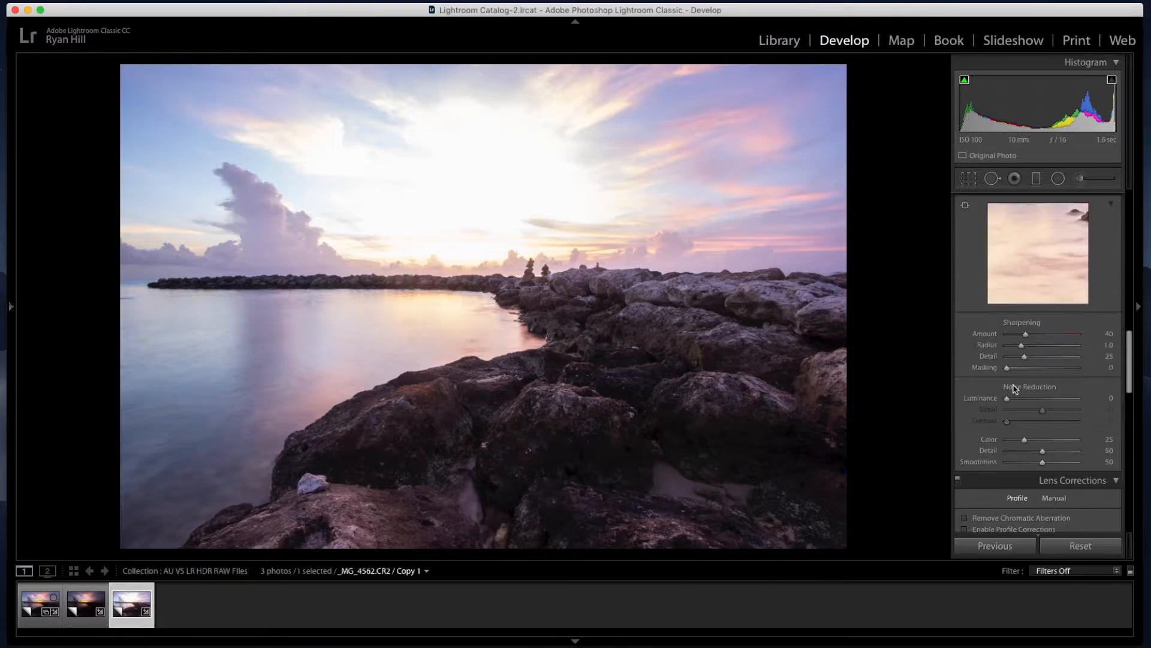
{"action": "left_click", "coordinate": [627, 396]}
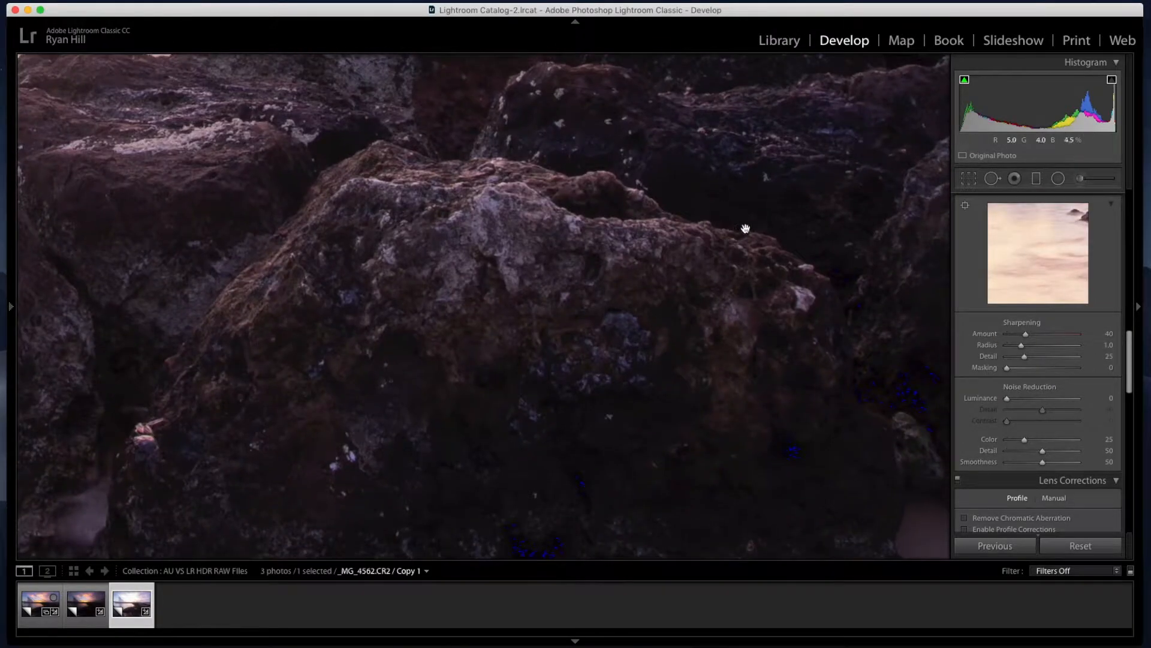
{"action": "left_click_drag", "start_coordinate": [1025, 334], "coordinate": [1034, 337]}
{"action": "left_click", "coordinate": [879, 341]}
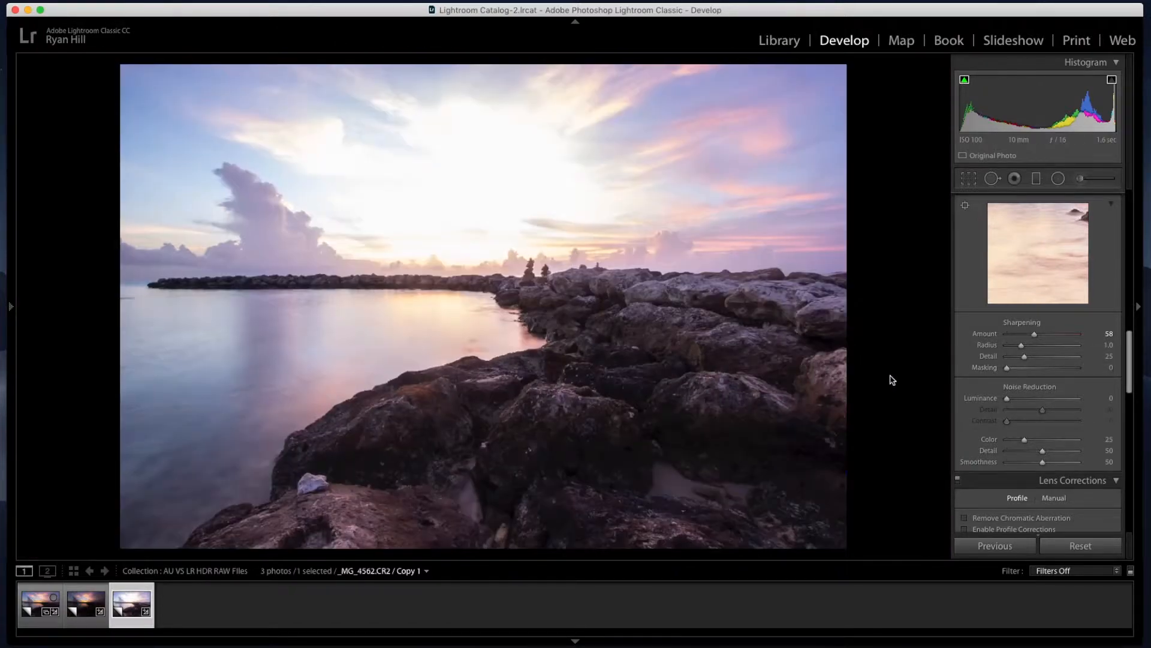
{"action": "left_click_drag", "start_coordinate": [1007, 368], "coordinate": [1030, 372]}
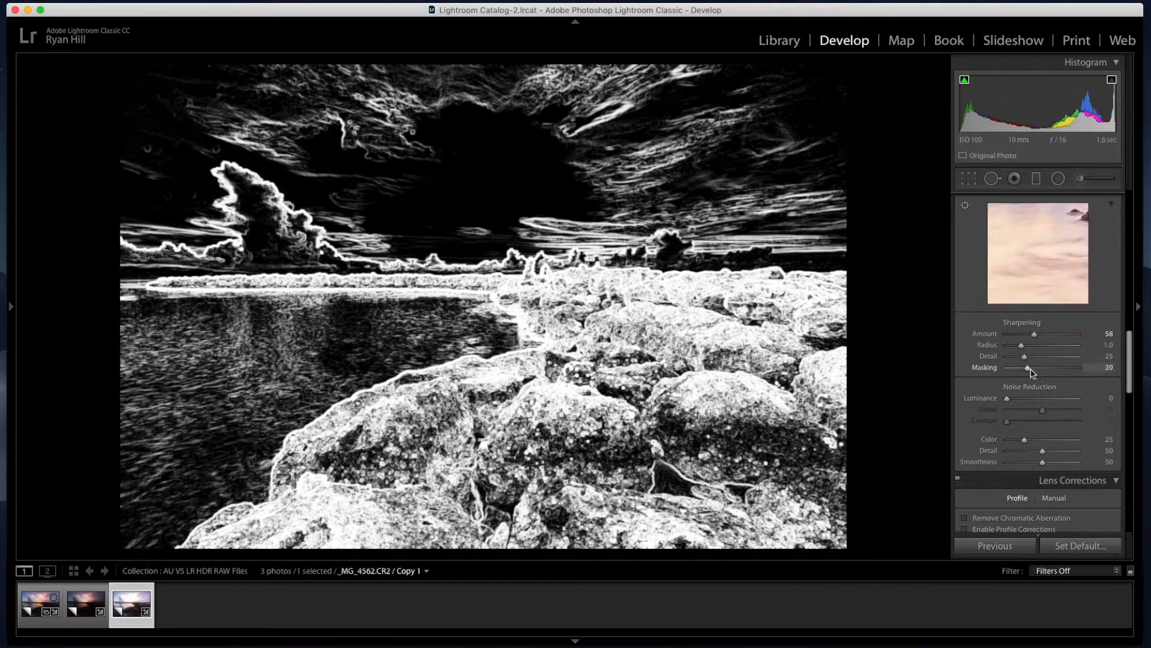
{"action": "left_click", "coordinate": [593, 409]}
{"action": "left_click_drag", "start_coordinate": [715, 296], "coordinate": [335, 338]}
{"action": "left_click_drag", "start_coordinate": [722, 265], "coordinate": [414, 355]}
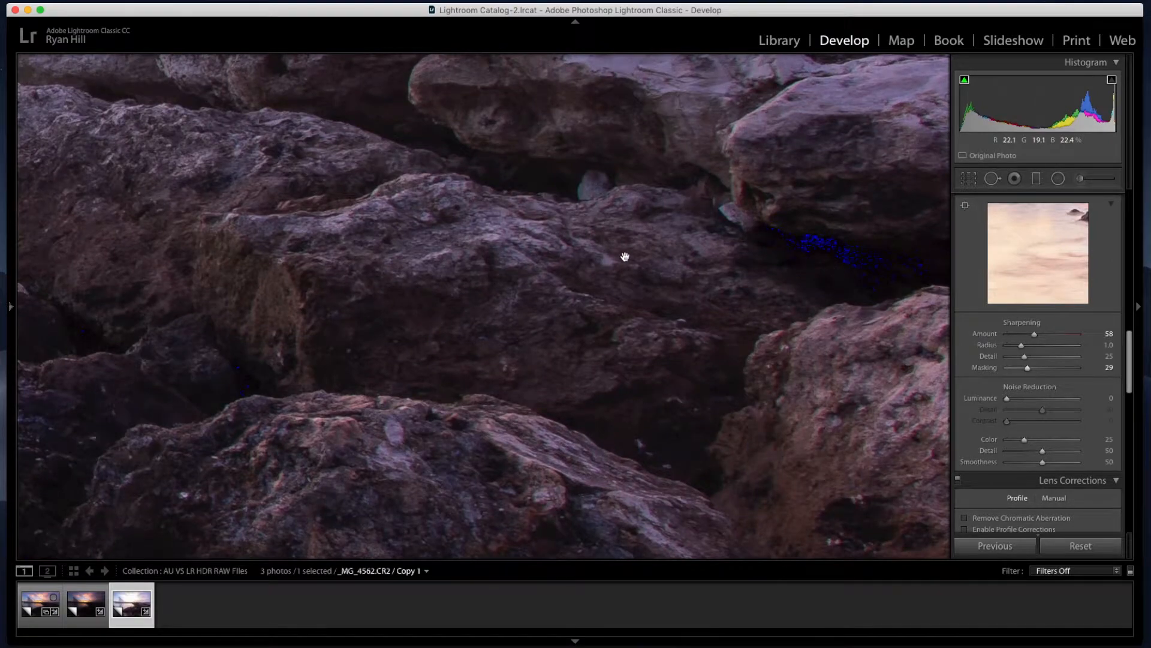
{"action": "left_click", "coordinate": [509, 257]}
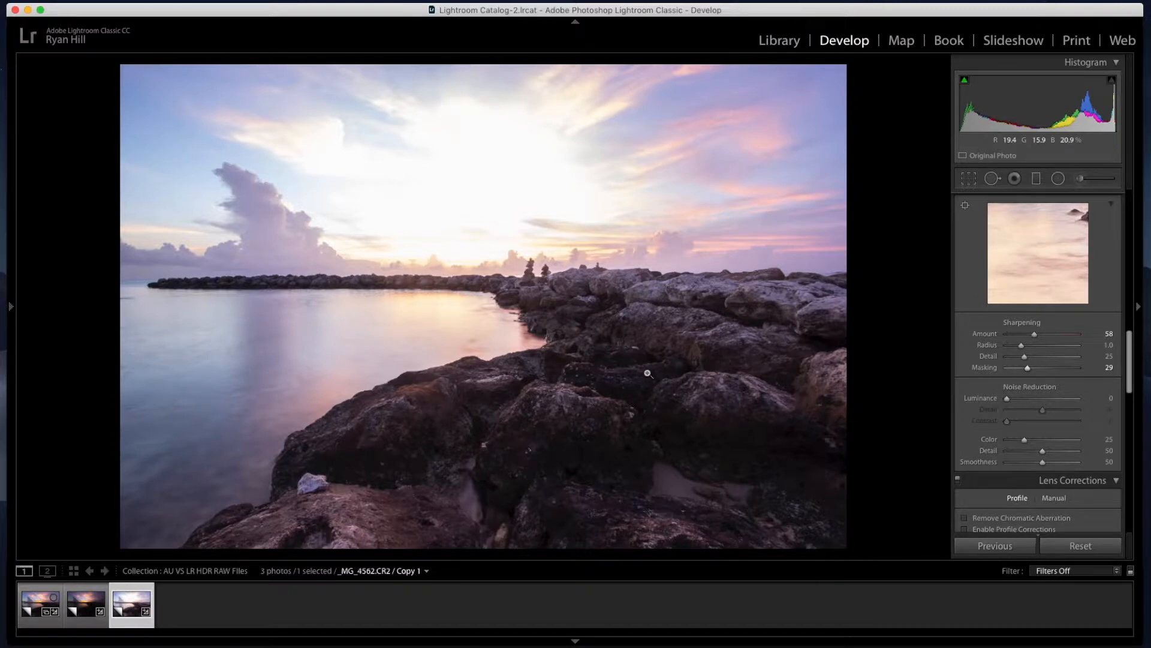
Remove chromatic aberration and enable lens profile corrections on _MG_4562
{"action": "scroll", "coordinate": [994, 359], "scroll_direction": "down", "scroll_amount": 3}
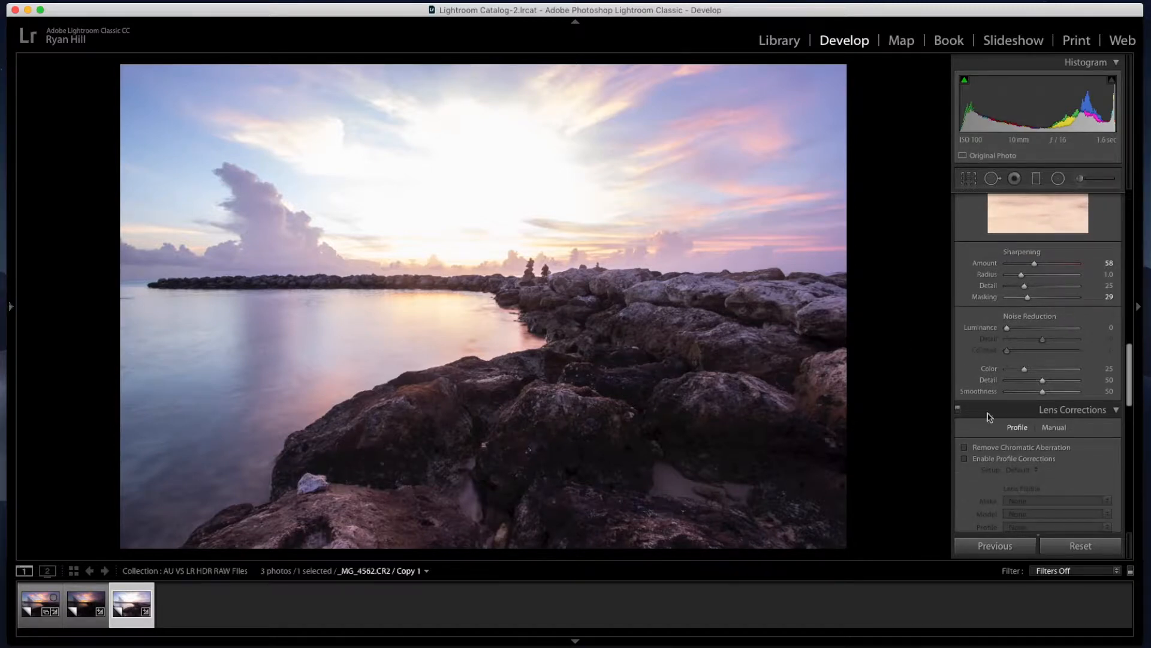
{"action": "left_click", "coordinate": [965, 458]}
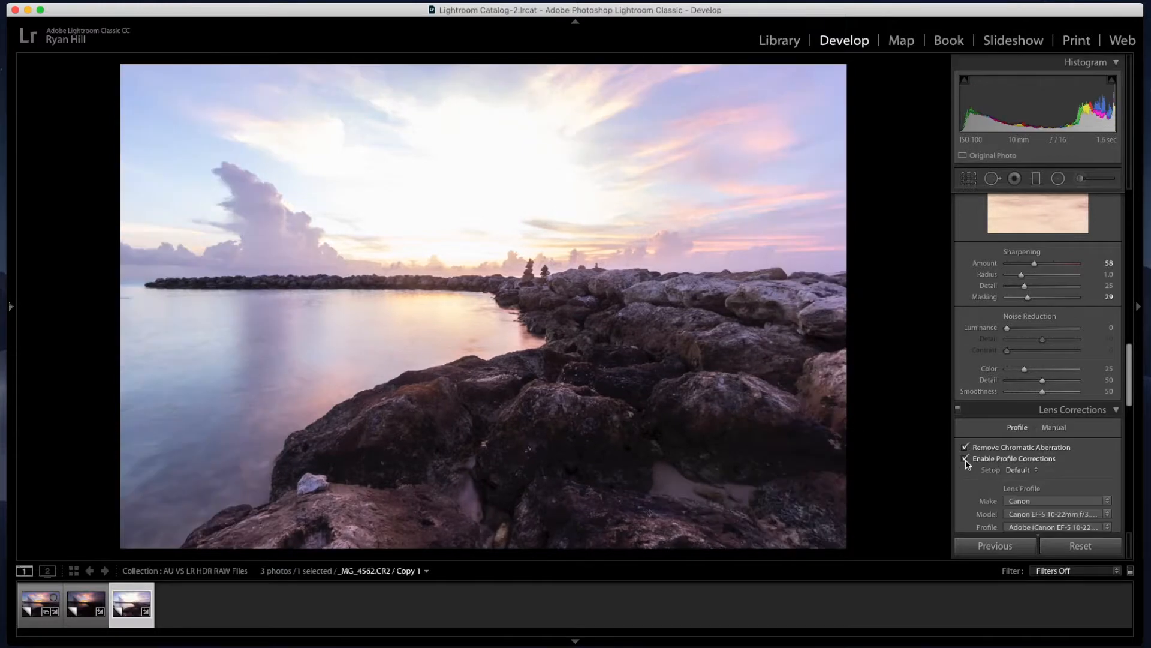
{"action": "scroll", "coordinate": [1037, 399], "scroll_direction": "down", "scroll_amount": 10}
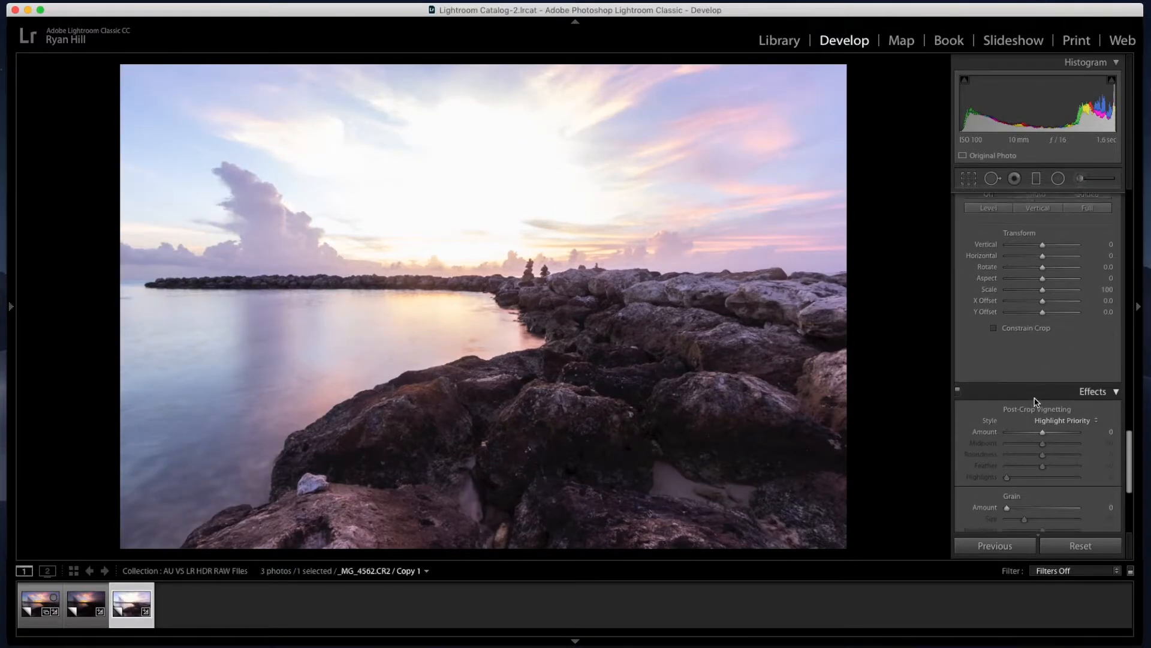
{"action": "scroll", "coordinate": [1037, 399], "scroll_direction": "up", "scroll_amount": 5}
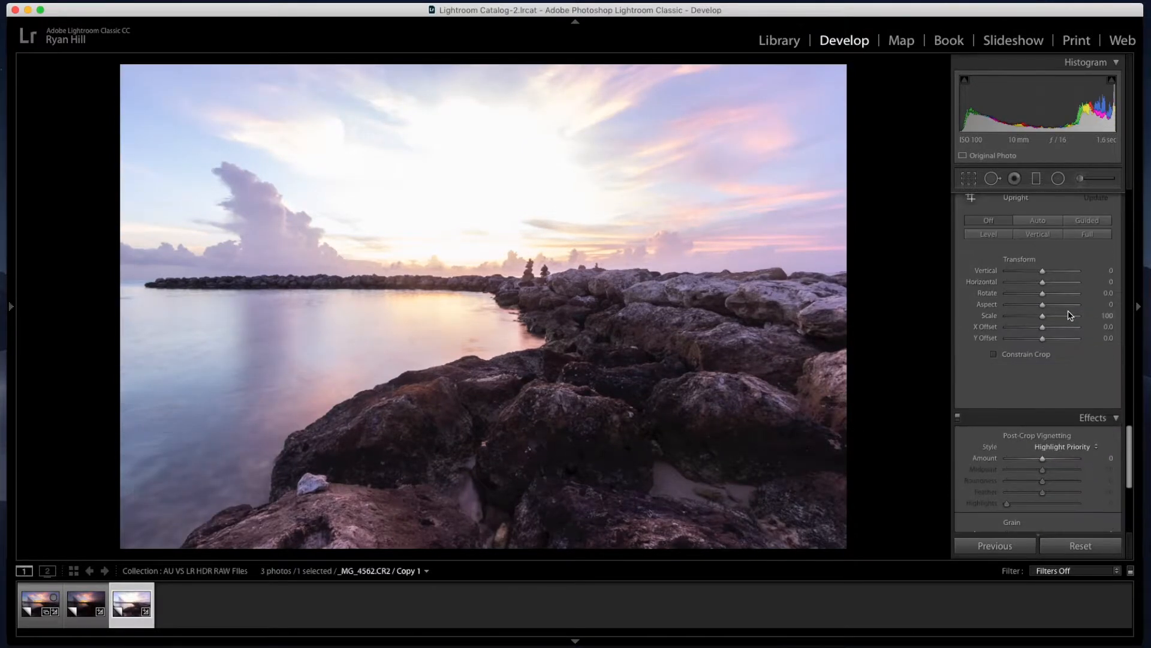
{"action": "scroll", "coordinate": [1069, 313], "scroll_direction": "up", "scroll_amount": 15}
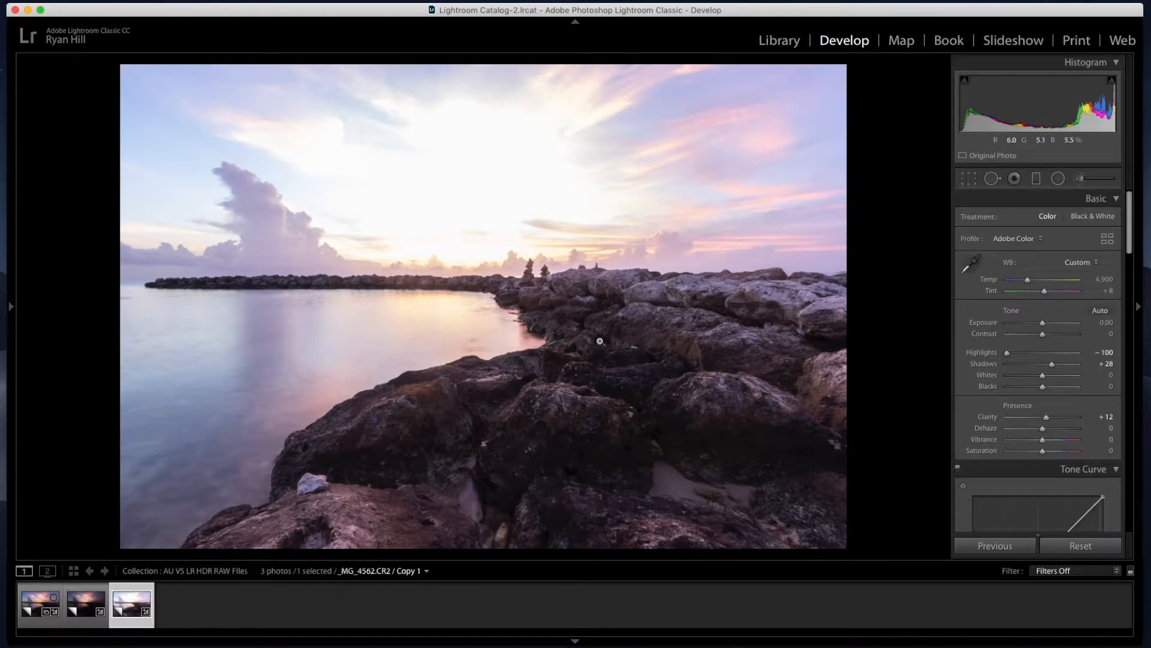
Compare the three exposures, select them all and merge them to HDR with Auto Align on, Auto Settings off and Deghost Amount None
{"action": "key", "text": "Left"}
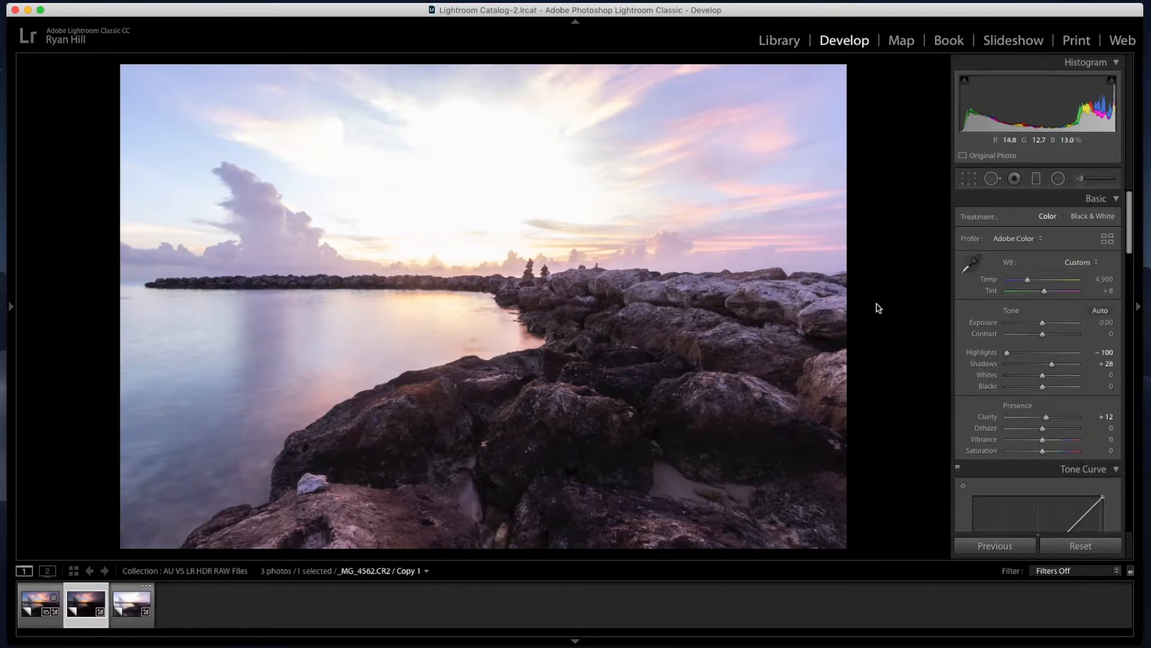
{"action": "key", "text": "Right"}
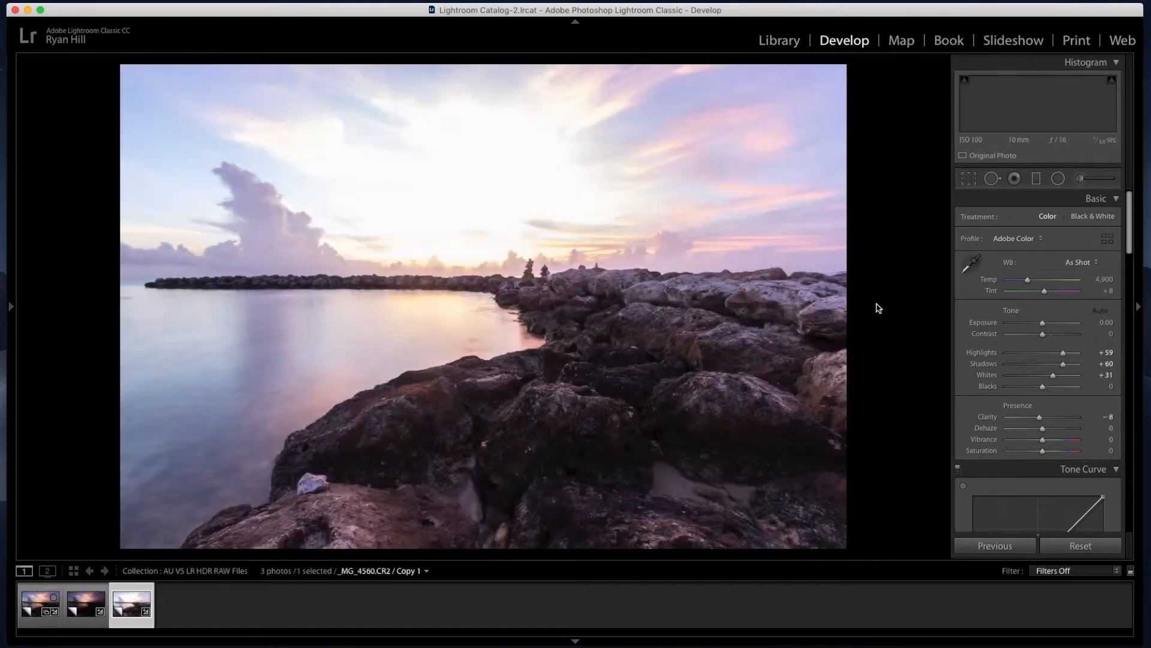
{"action": "key", "text": "Left"}
{"action": "key", "text": "Left"}
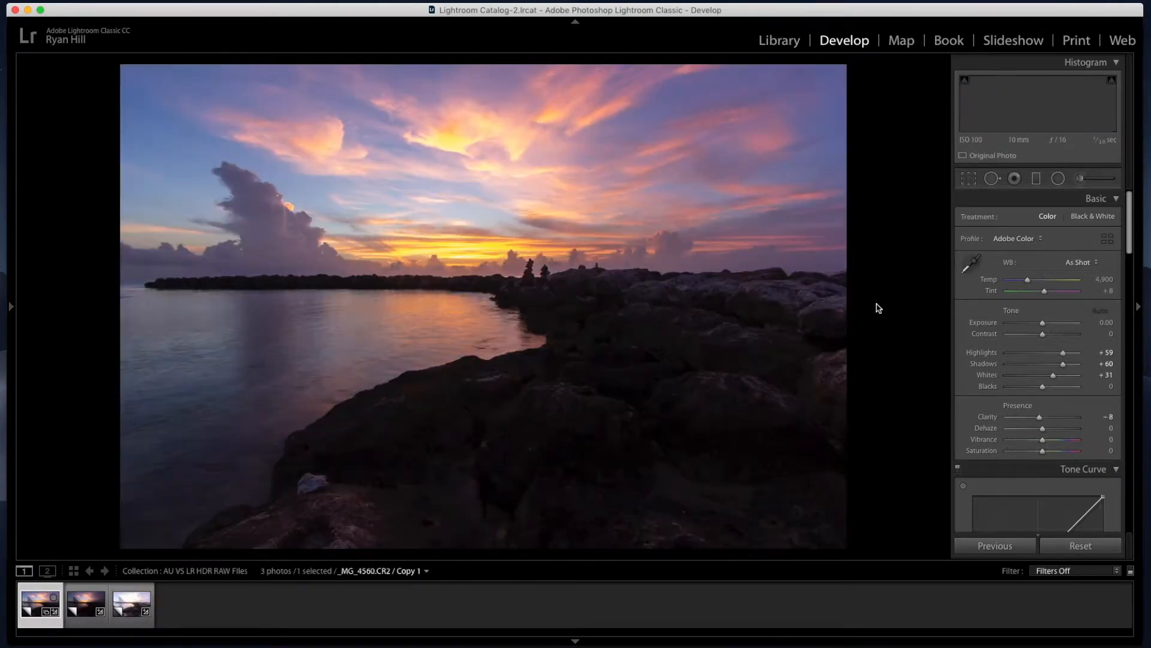
{"action": "left_click", "coordinate": [130, 603], "text": "shift"}
{"action": "right_click", "coordinate": [130, 603]}
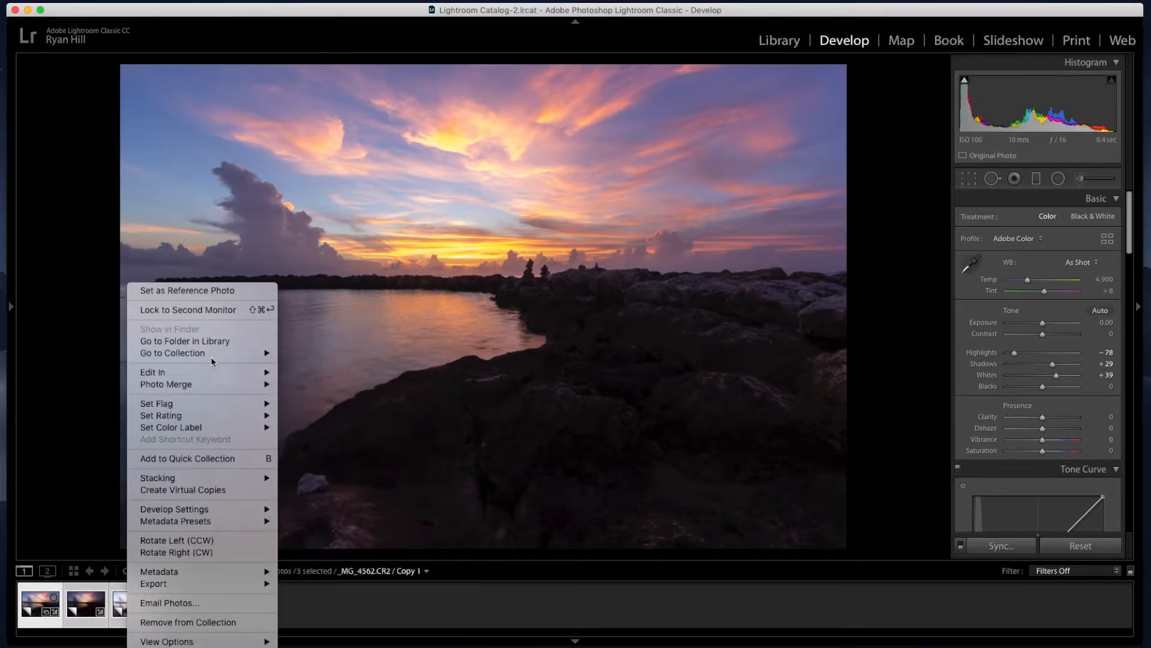
{"action": "mouse_move", "coordinate": [189, 383]}
{"action": "left_click", "coordinate": [305, 385]}
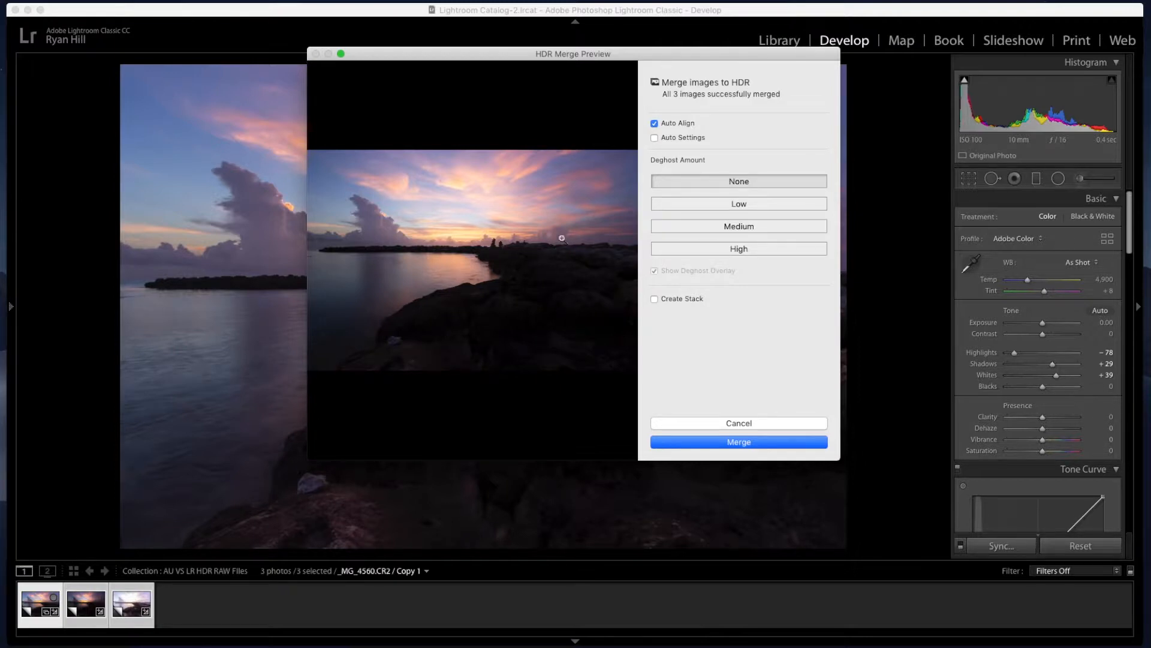
{"action": "left_click", "coordinate": [654, 138]}
{"action": "left_click", "coordinate": [698, 442]}
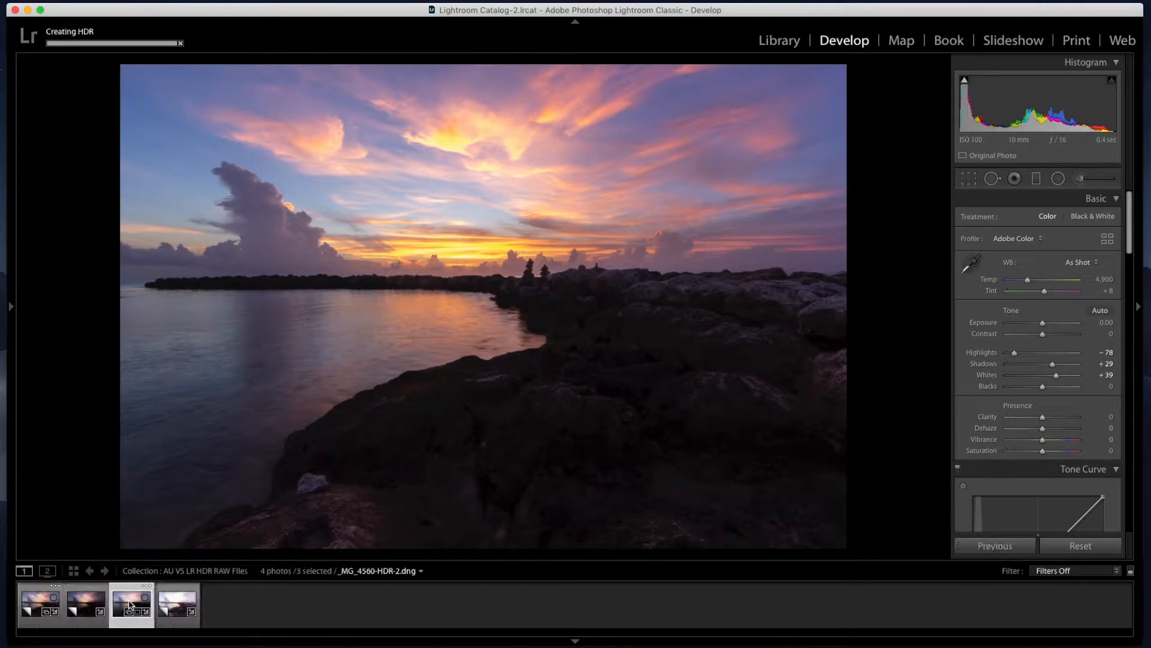
On the merged _MG_4560-HDR-2.dng, set Highlights to -83, Shadows to +80 and Whites to +17
{"action": "left_click", "coordinate": [130, 605]}
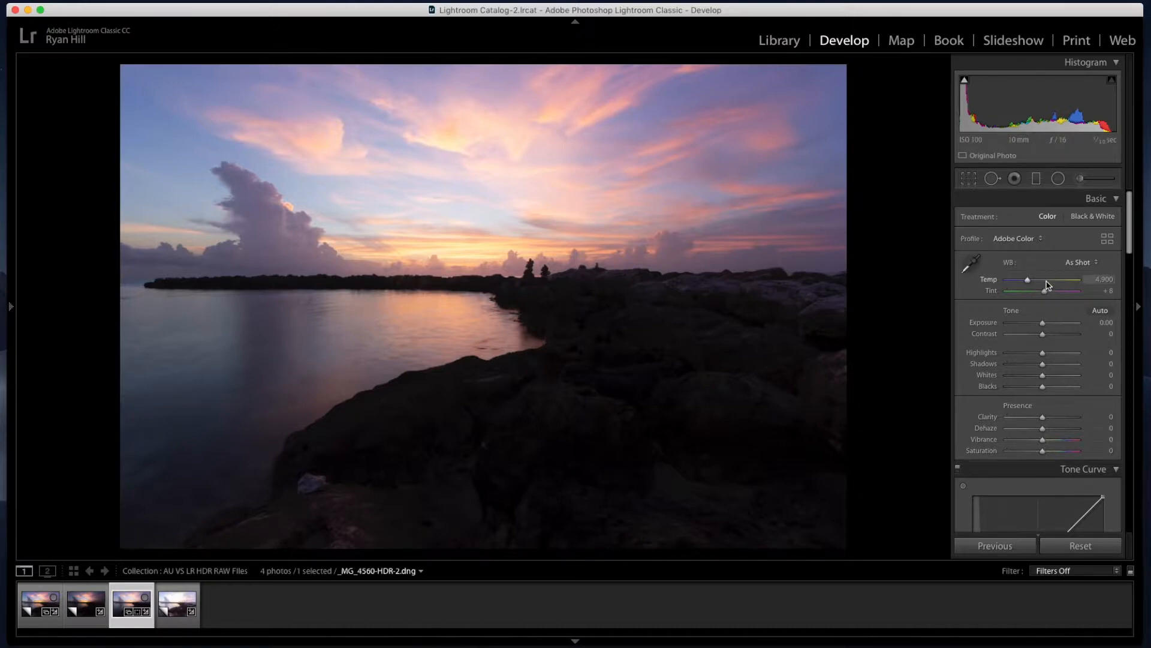
{"action": "mouse_move", "coordinate": [1043, 359]}
{"action": "left_mouse_down"}
{"action": "mouse_move", "coordinate": [983, 360]}
{"action": "mouse_move", "coordinate": [1078, 367]}
{"action": "mouse_move", "coordinate": [1050, 380]}
{"action": "left_mouse_up"}
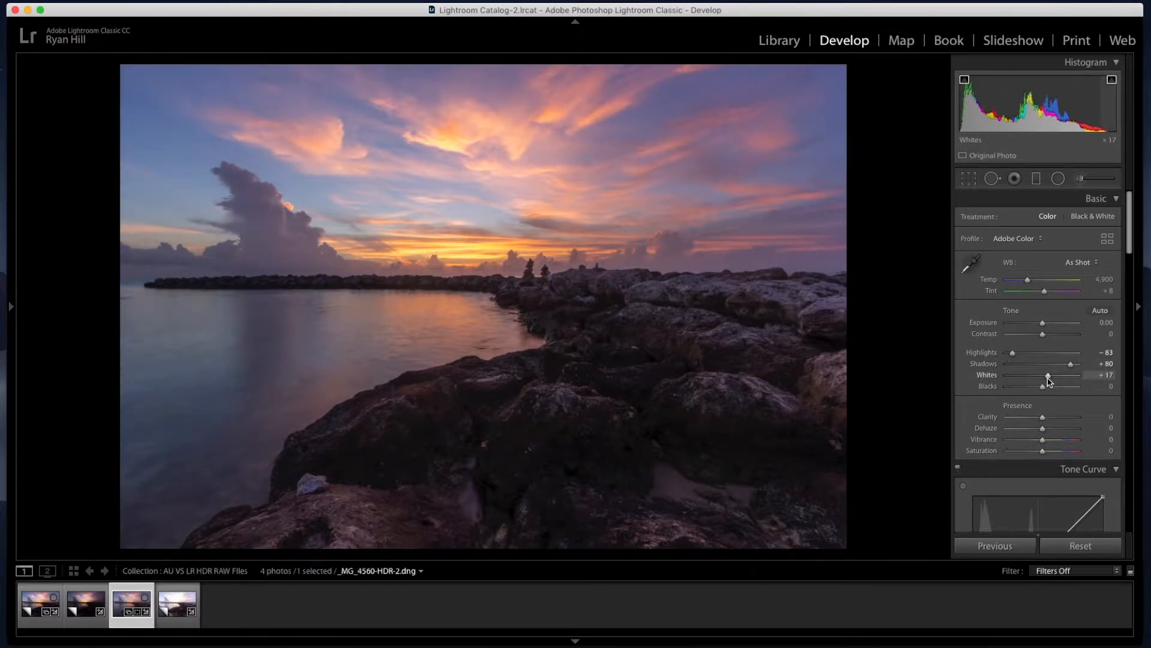
Try raising Whites to +65 on the HDR image with the clipping preview, and reset Whites to 0
{"action": "mouse_move", "coordinate": [1048, 379]}
{"action": "left_mouse_down"}
{"action": "mouse_move", "coordinate": [1079, 383]}
{"action": "mouse_move", "coordinate": [1042, 378]}
{"action": "left_mouse_up"}
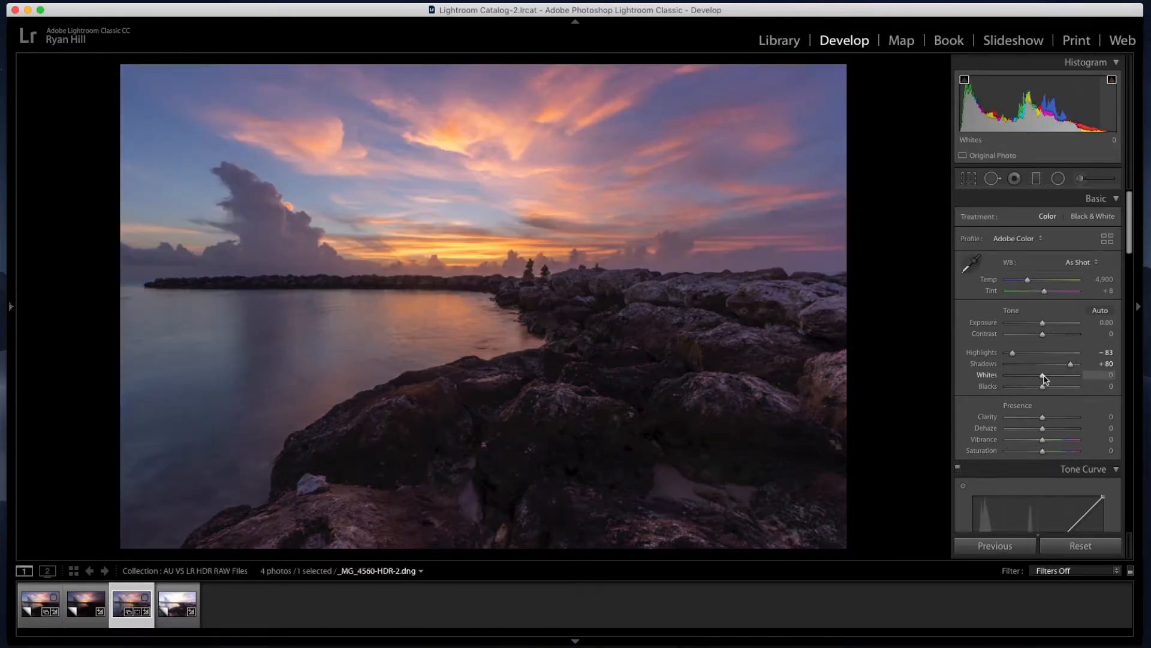
{"action": "key", "text": "alt"}
{"action": "left_click", "coordinate": [1043, 376], "text": "alt"}
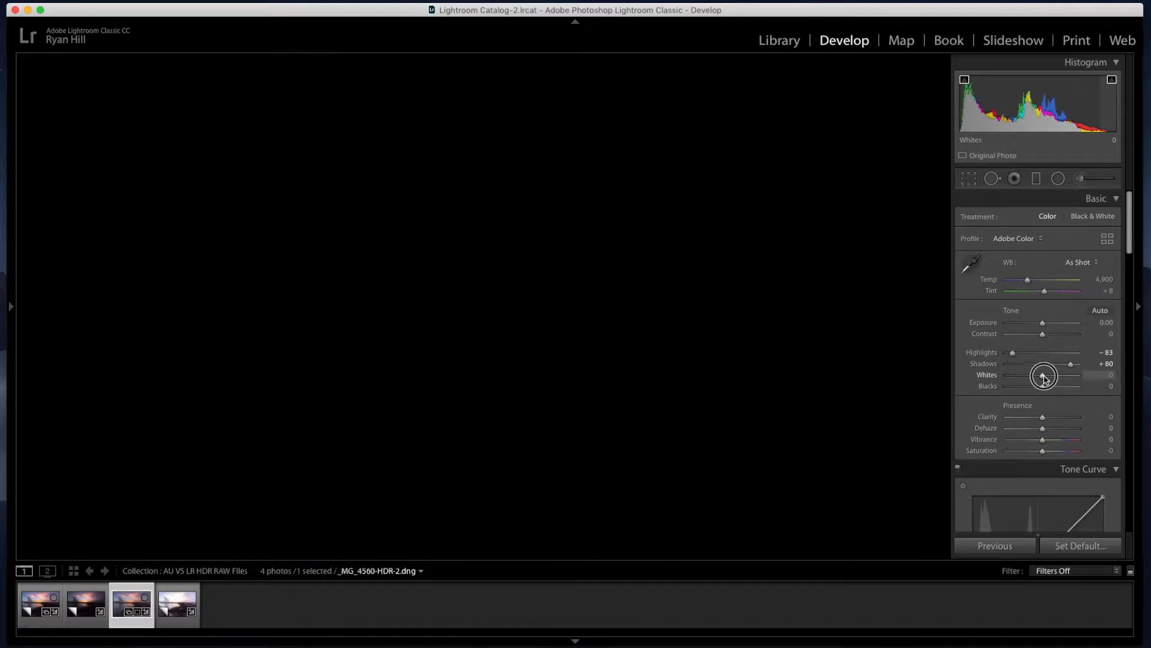
{"action": "left_click_drag", "start_coordinate": [1058, 377], "coordinate": [1065, 377]}
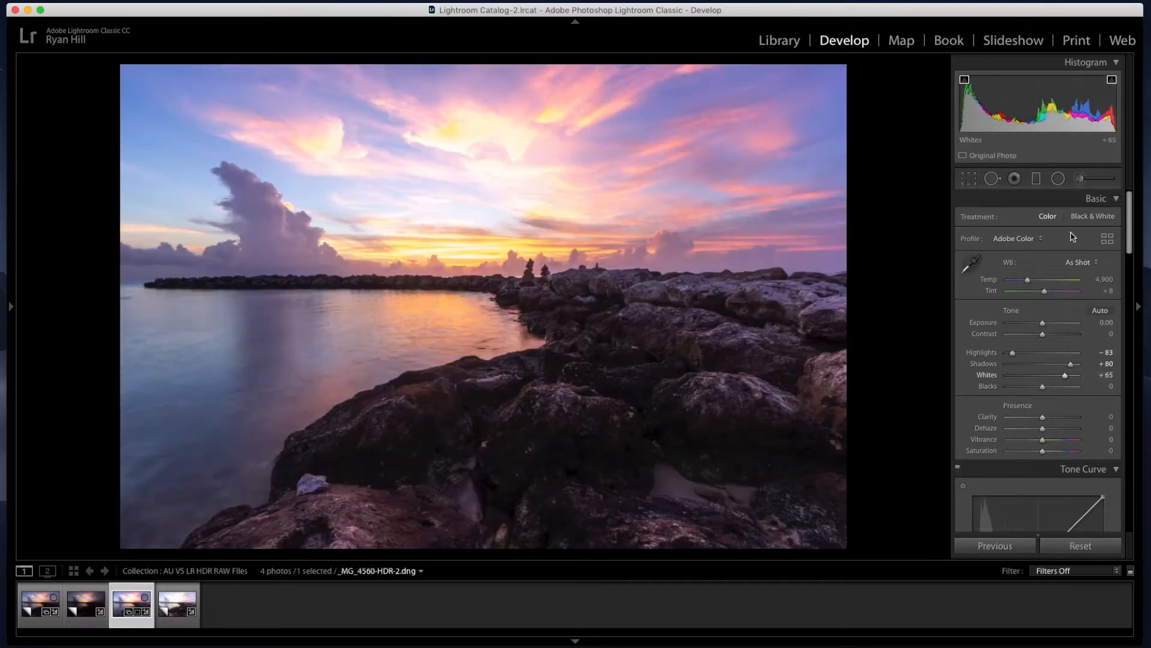
{"action": "double_click", "coordinate": [1066, 377]}
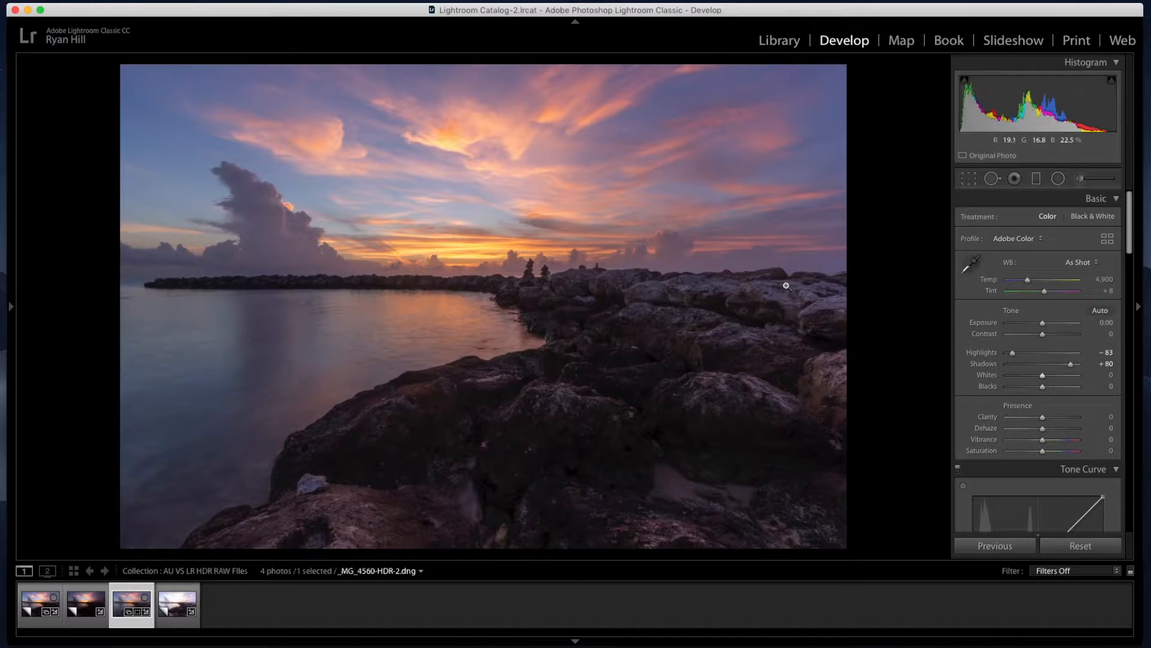
Set Whites to +31 and Blacks to -1 on the HDR image, and try Dehaze at +12 before resetting it
{"action": "mouse_move", "coordinate": [1043, 375]}
{"action": "left_mouse_down"}
{"action": "mouse_move", "coordinate": [1071, 378]}
{"action": "mouse_move", "coordinate": [1043, 387]}
{"action": "left_mouse_up"}
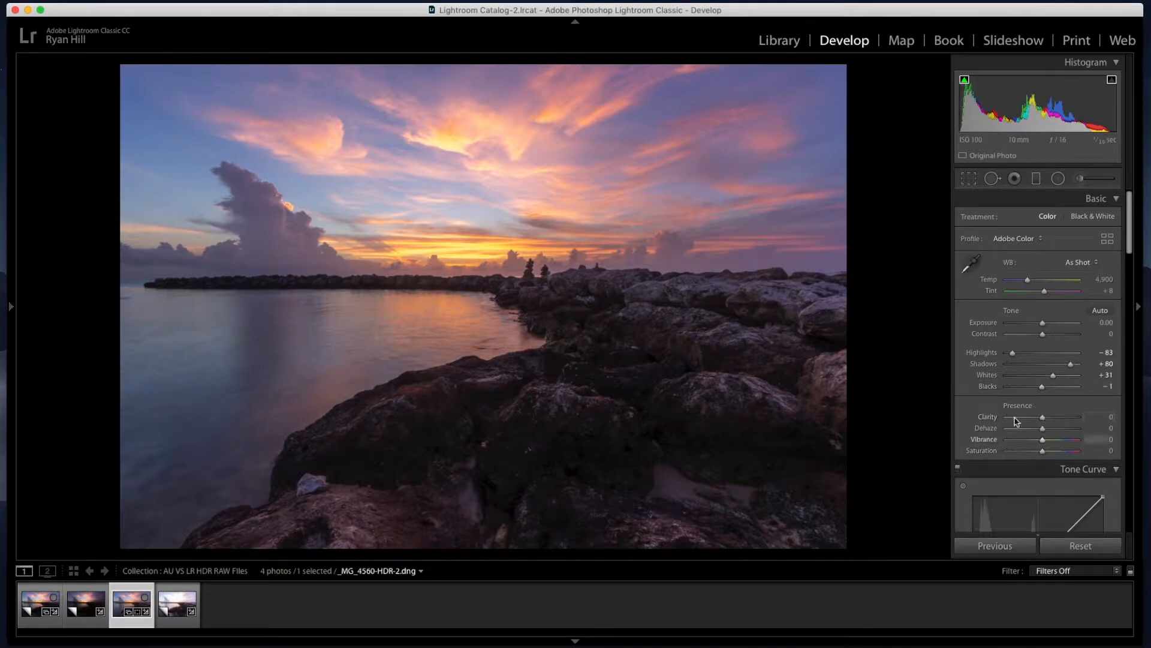
{"action": "left_click_drag", "start_coordinate": [1043, 430], "coordinate": [1047, 433]}
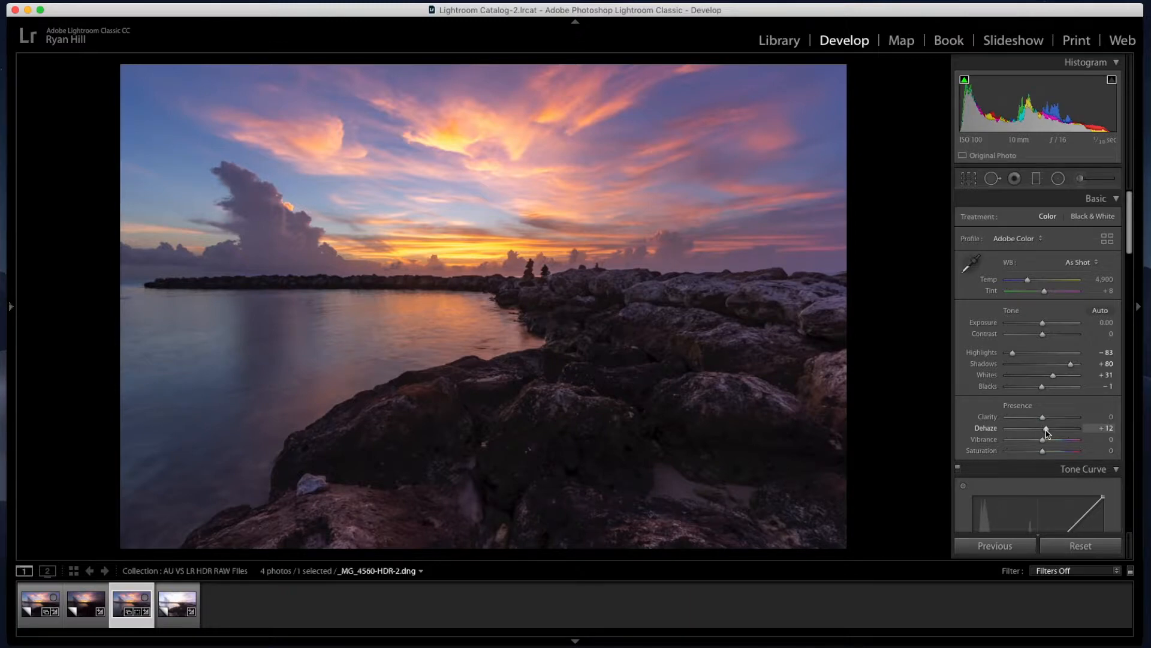
{"action": "double_click", "coordinate": [1047, 430]}
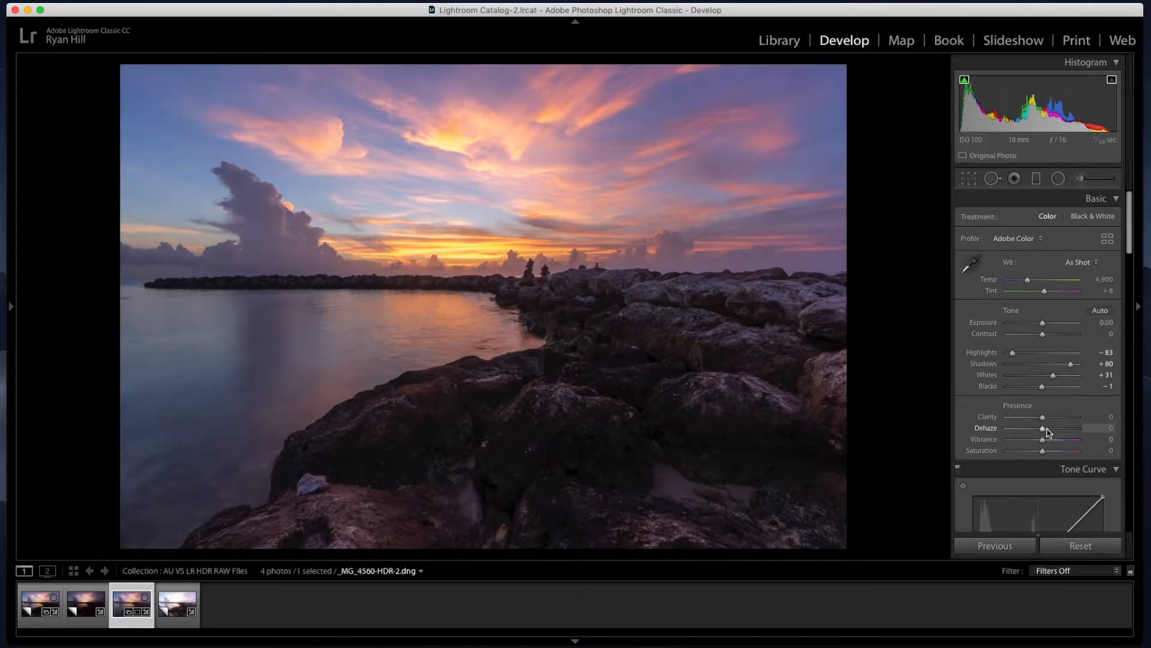
Apply the Medium Contrast point curve to the HDR image and set Shadows to +86
{"action": "scroll", "coordinate": [1020, 418], "scroll_direction": "down", "scroll_amount": 8}
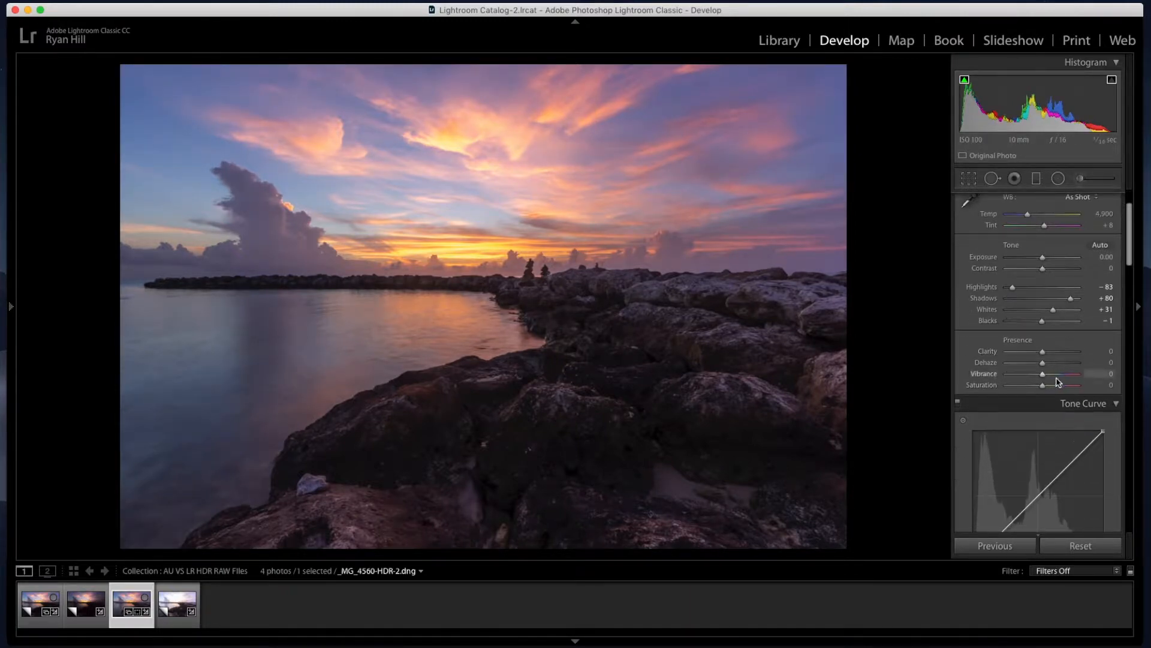
{"action": "left_click", "coordinate": [1017, 429]}
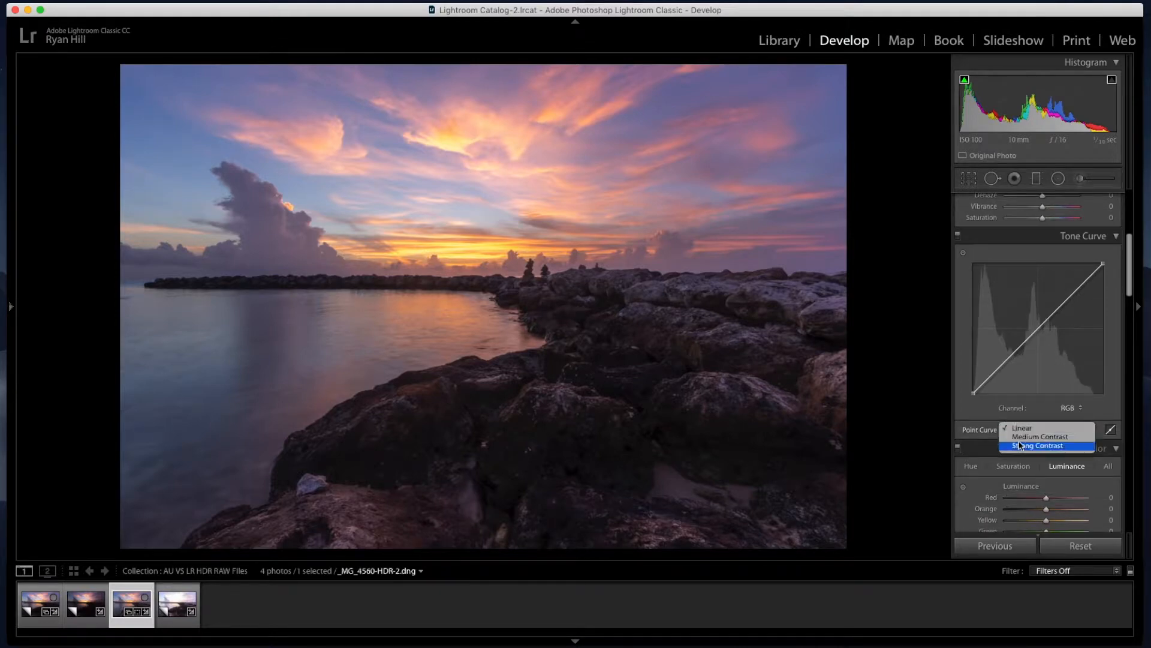
{"action": "left_click", "coordinate": [1021, 441]}
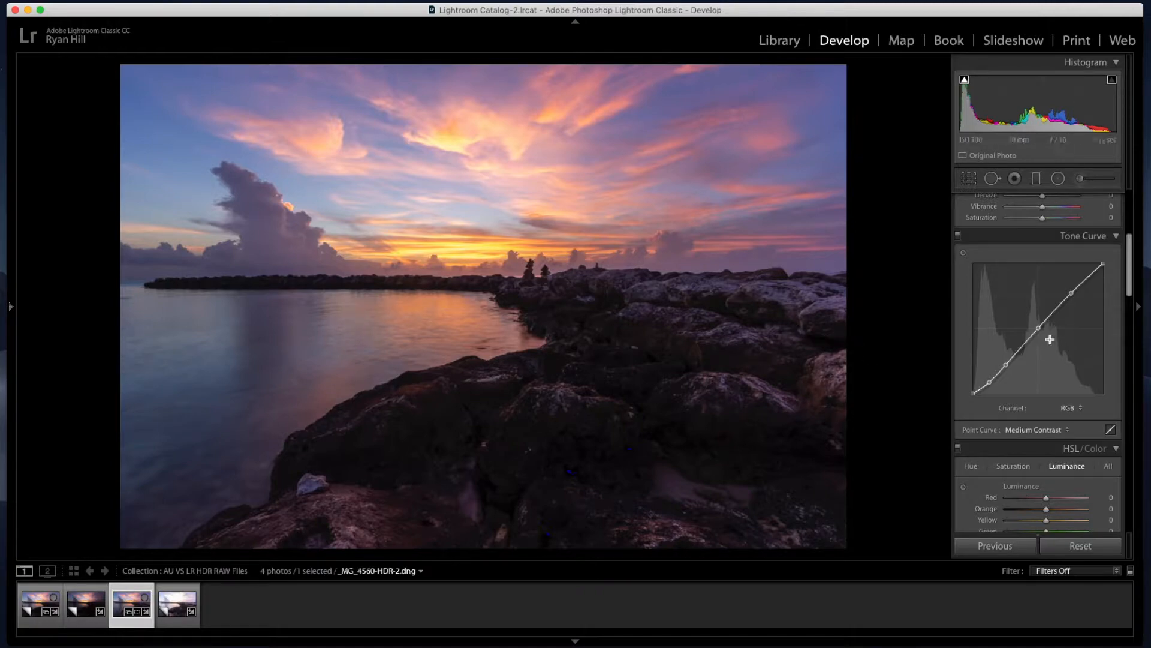
{"action": "scroll", "coordinate": [972, 360], "scroll_direction": "up", "scroll_amount": 5}
{"action": "left_click_drag", "start_coordinate": [1066, 360], "coordinate": [1073, 361]}
Set the Blue luminance to -37 and the Blue saturation to +13 in the HSL adjustments
{"action": "scroll", "coordinate": [1009, 331], "scroll_direction": "down", "scroll_amount": 10}
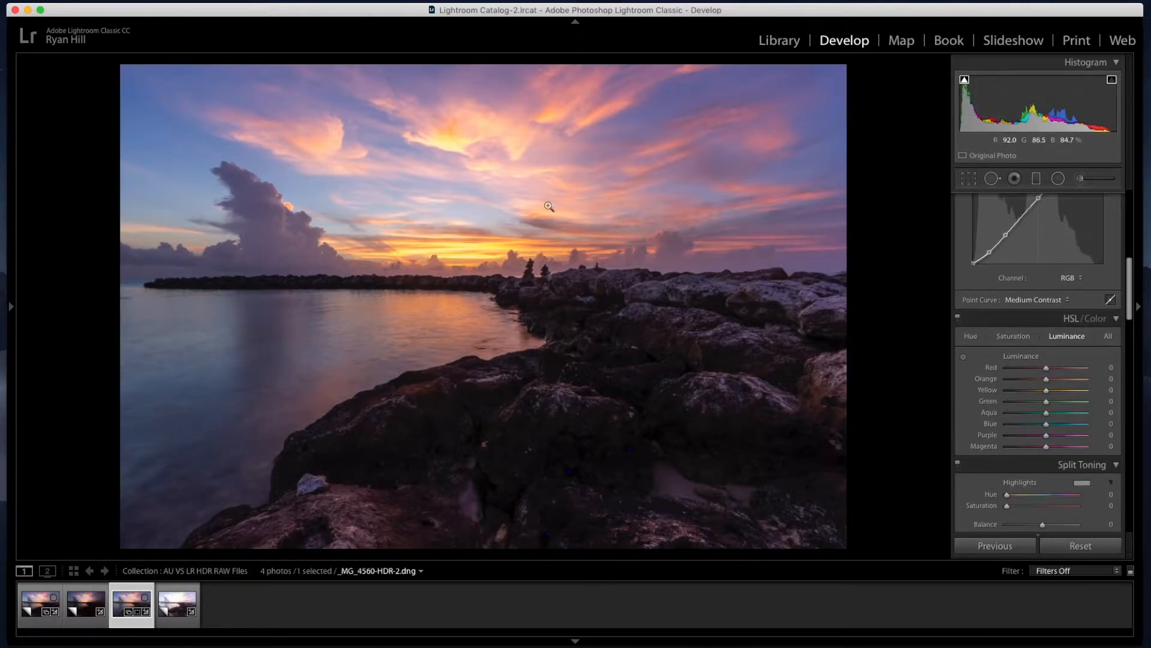
{"action": "scroll", "coordinate": [1064, 395], "scroll_direction": "down", "scroll_amount": 8}
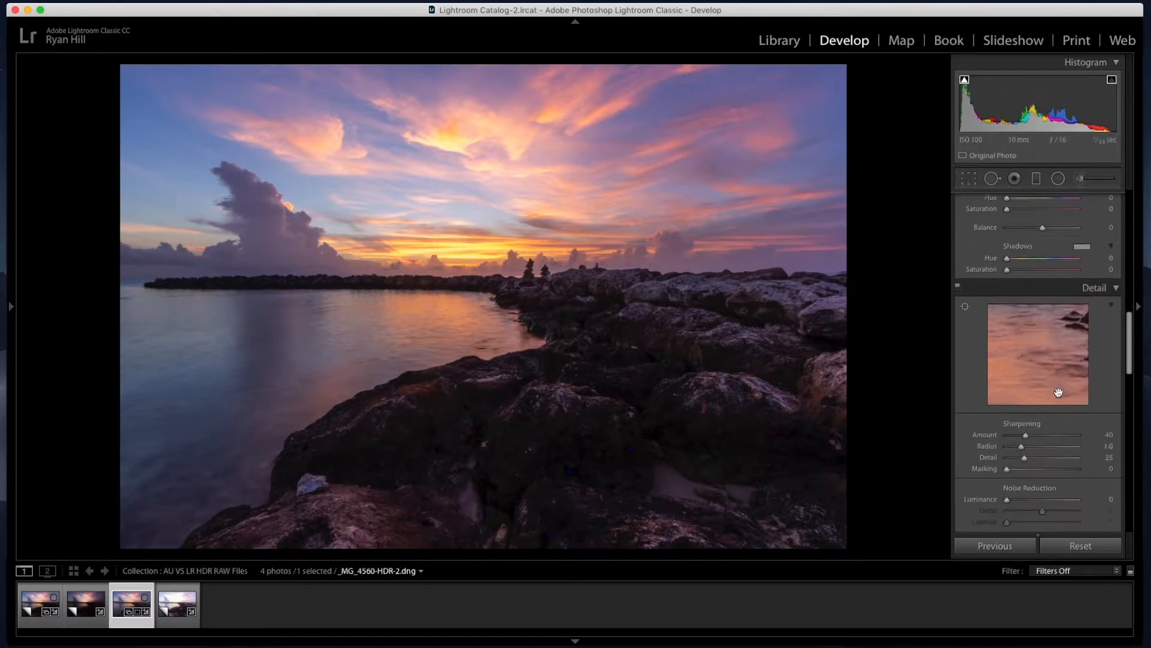
{"action": "scroll", "coordinate": [1061, 391], "scroll_direction": "up", "scroll_amount": 7}
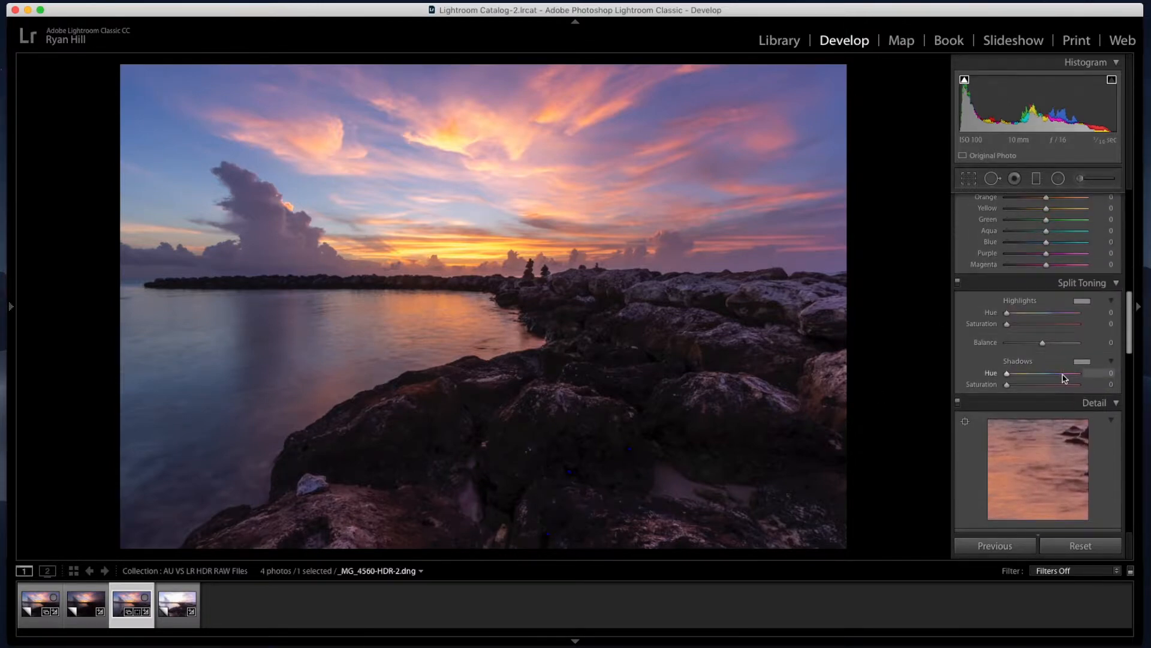
{"action": "scroll", "coordinate": [1066, 359], "scroll_direction": "up", "scroll_amount": 1}
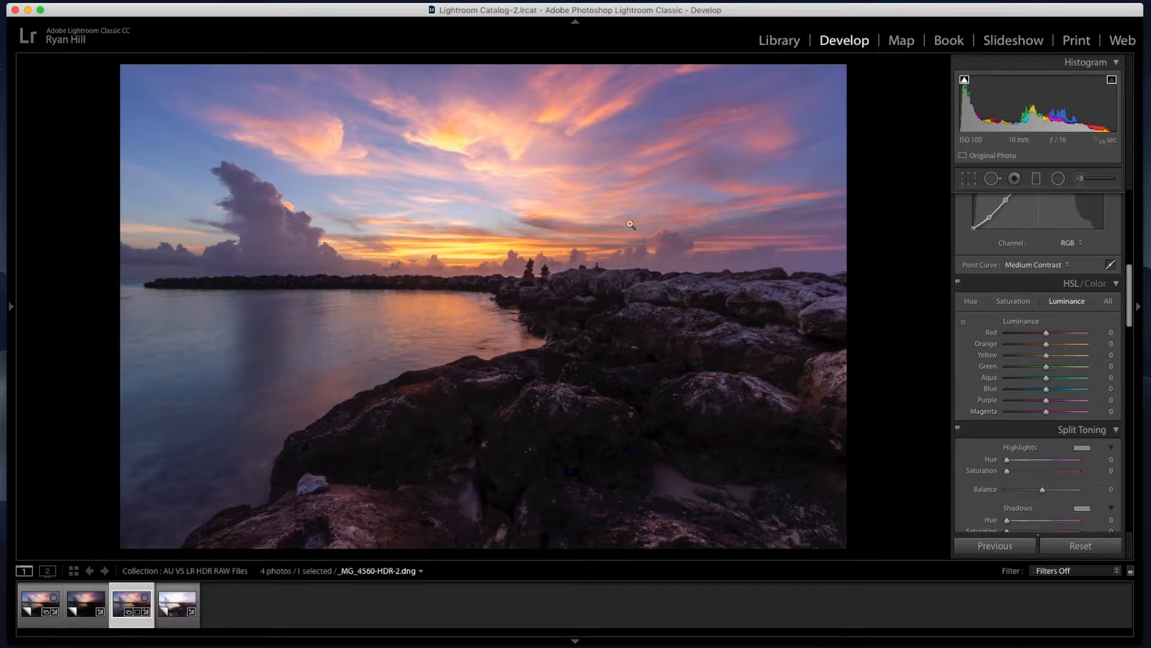
{"action": "left_click_drag", "start_coordinate": [1048, 395], "coordinate": [1035, 394]}
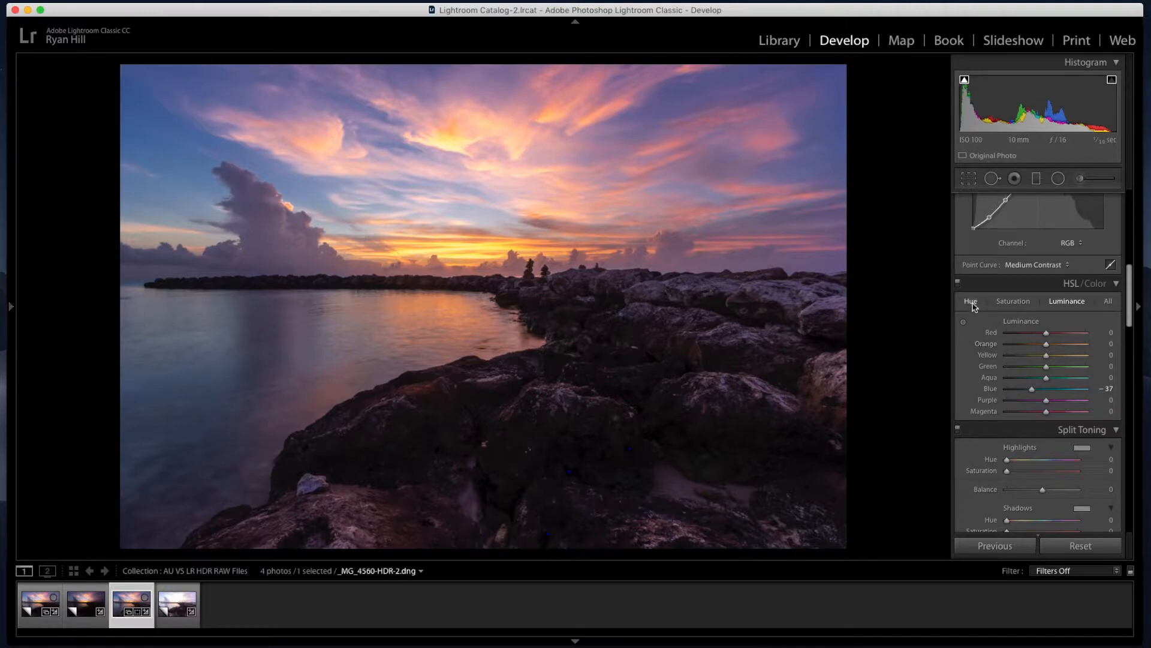
{"action": "left_click", "coordinate": [1013, 302]}
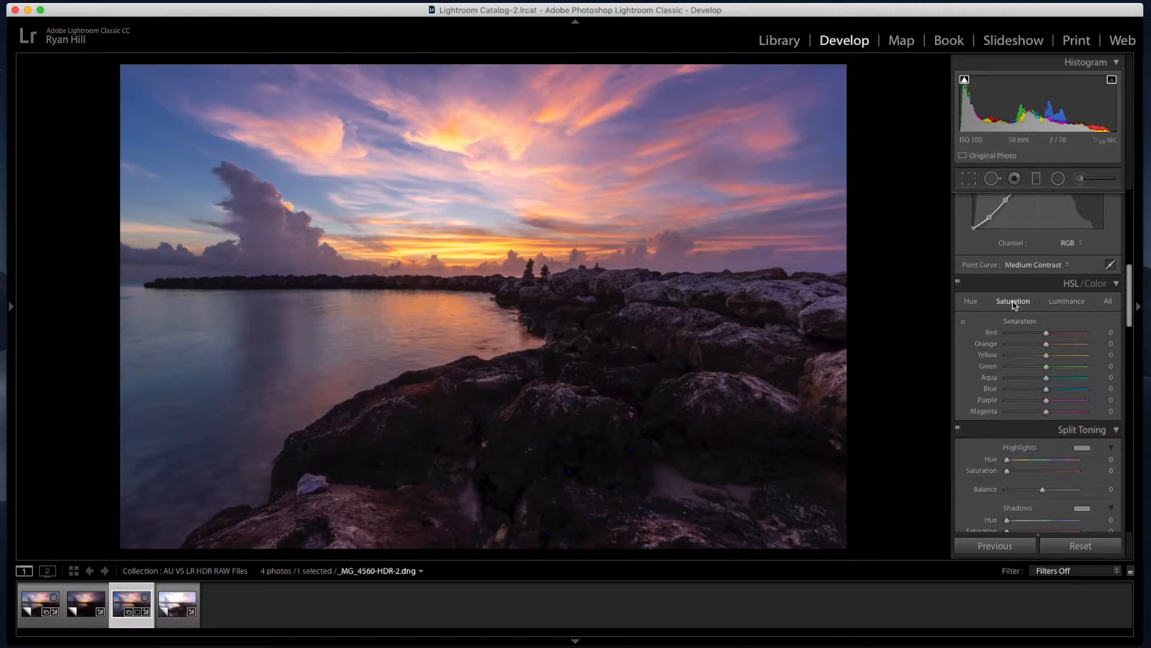
{"action": "mouse_move", "coordinate": [1047, 388]}
{"action": "left_mouse_down"}
{"action": "mouse_move", "coordinate": [1072, 391]}
{"action": "mouse_move", "coordinate": [1050, 391]}
{"action": "left_mouse_up"}
Split-tone the image with highlights at Hue 64 and Saturation 26, and shadows at Hue 225 and Saturation 14
{"action": "scroll", "coordinate": [1058, 335], "scroll_direction": "down", "scroll_amount": 5}
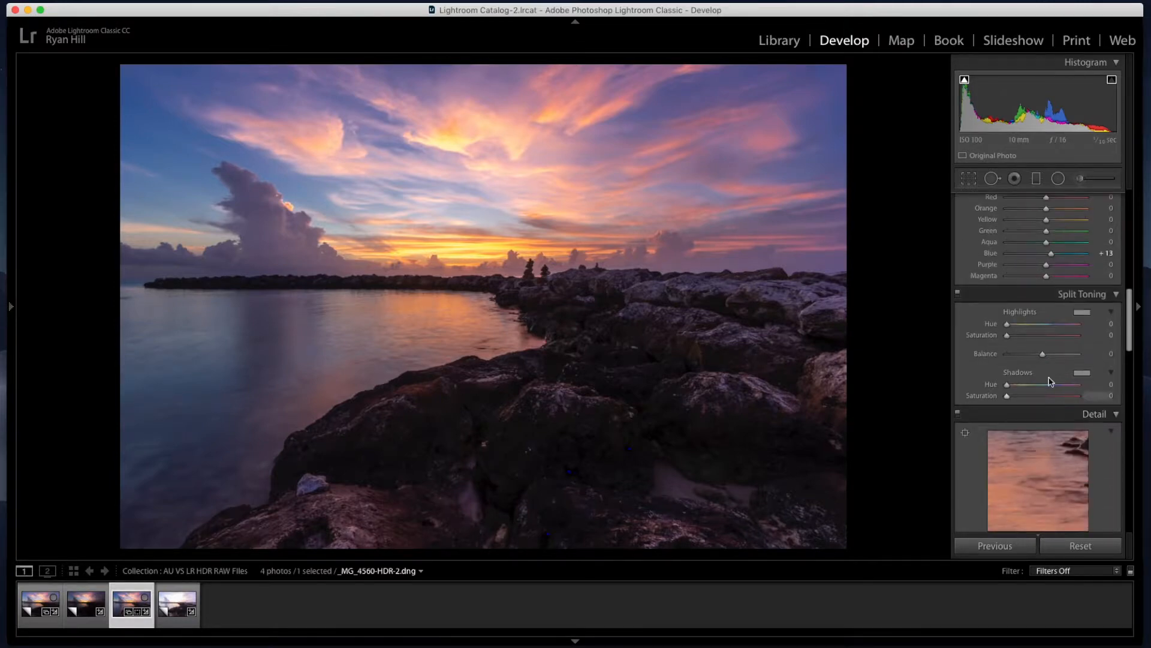
{"action": "mouse_move", "coordinate": [1008, 336]}
{"action": "left_mouse_down"}
{"action": "mouse_move", "coordinate": [1025, 338]}
{"action": "mouse_move", "coordinate": [1020, 327]}
{"action": "left_mouse_up"}
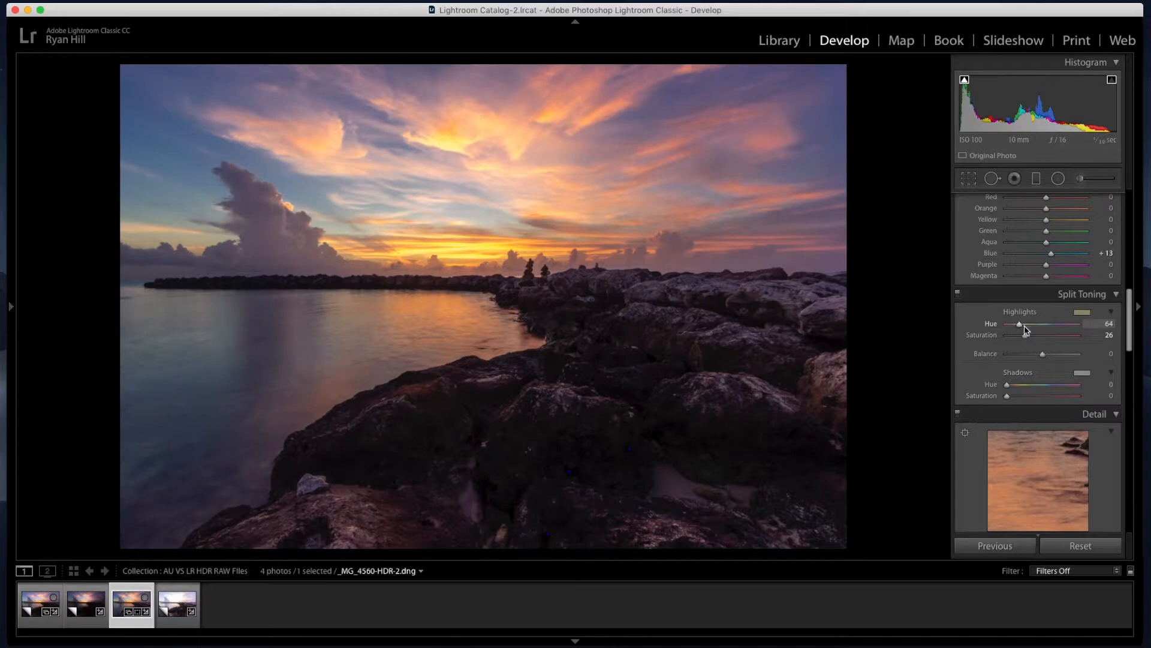
{"action": "left_click", "coordinate": [1050, 384]}
{"action": "left_click_drag", "start_coordinate": [1008, 396], "coordinate": [1020, 398]}
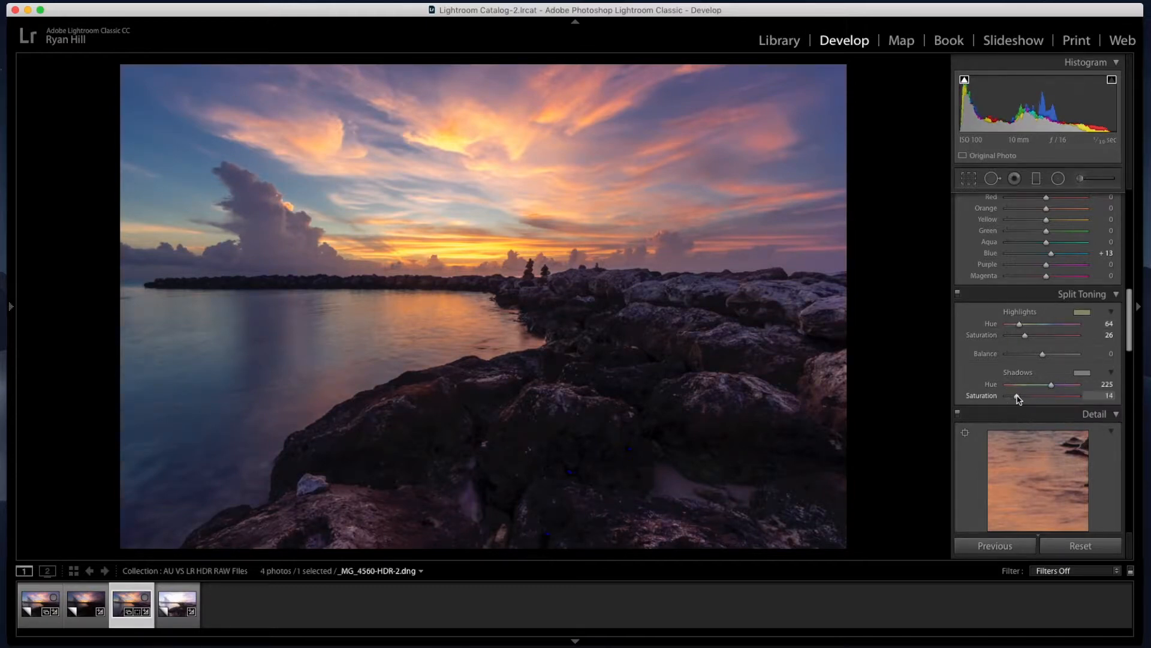
Inspect the rocks up close, set Sharpening Amount to 50 and Masking to 37, and compare the image with and without the Detail adjustments
{"action": "scroll", "coordinate": [1023, 431], "scroll_direction": "down", "scroll_amount": 6}
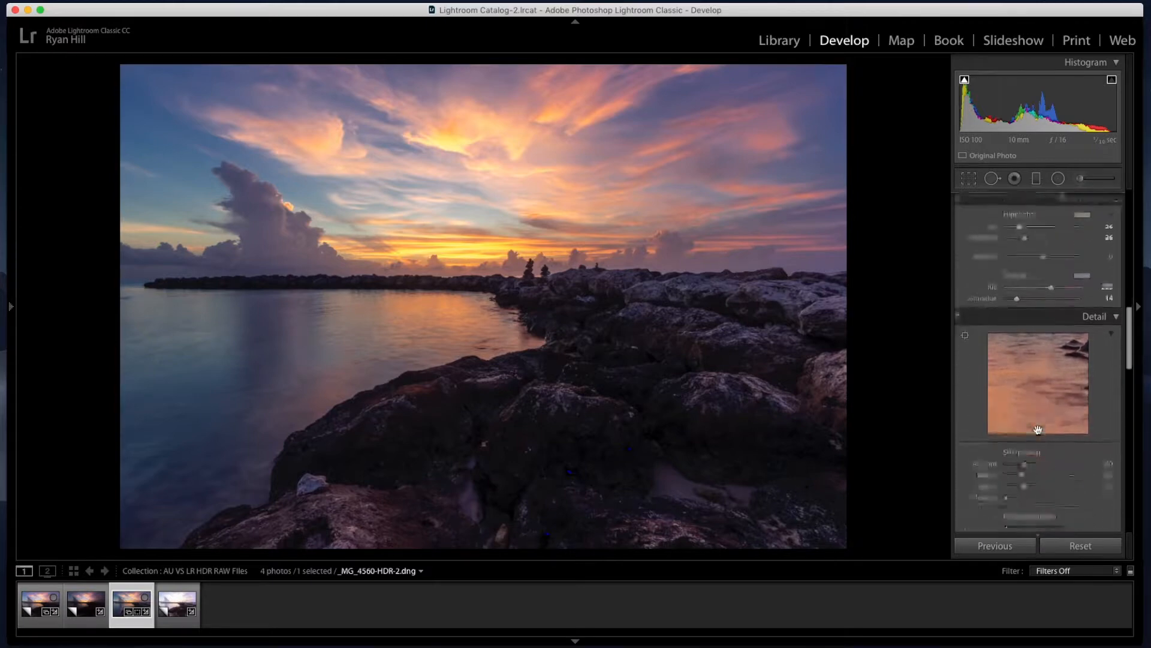
{"action": "left_click", "coordinate": [700, 355]}
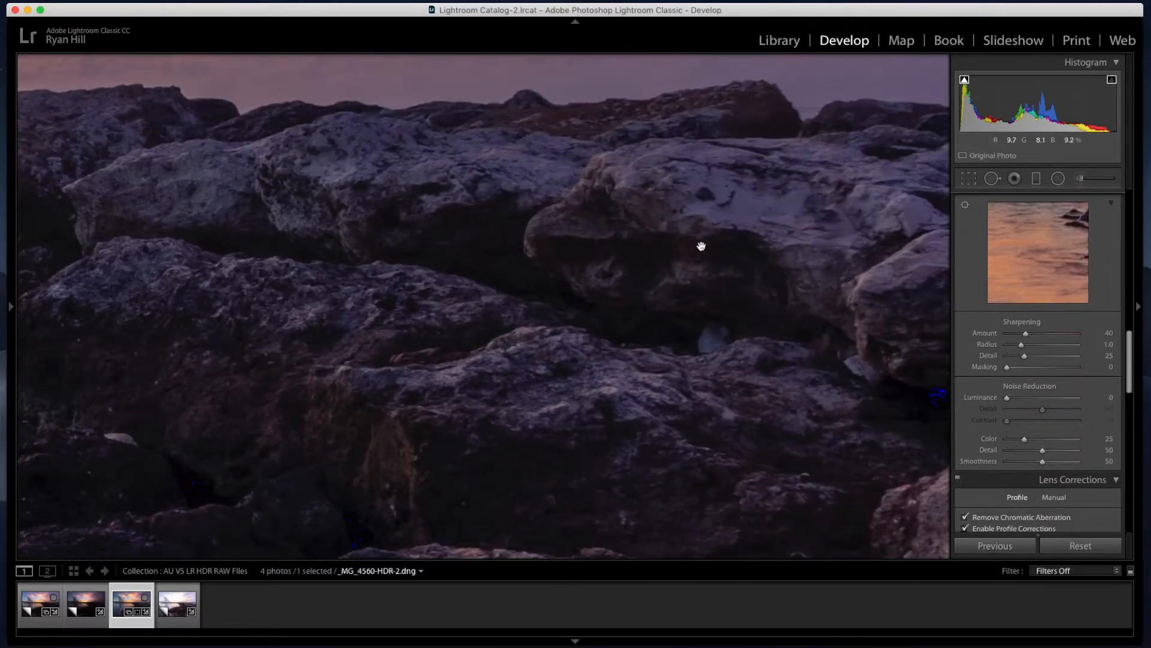
{"action": "left_click_drag", "start_coordinate": [701, 246], "coordinate": [634, 264]}
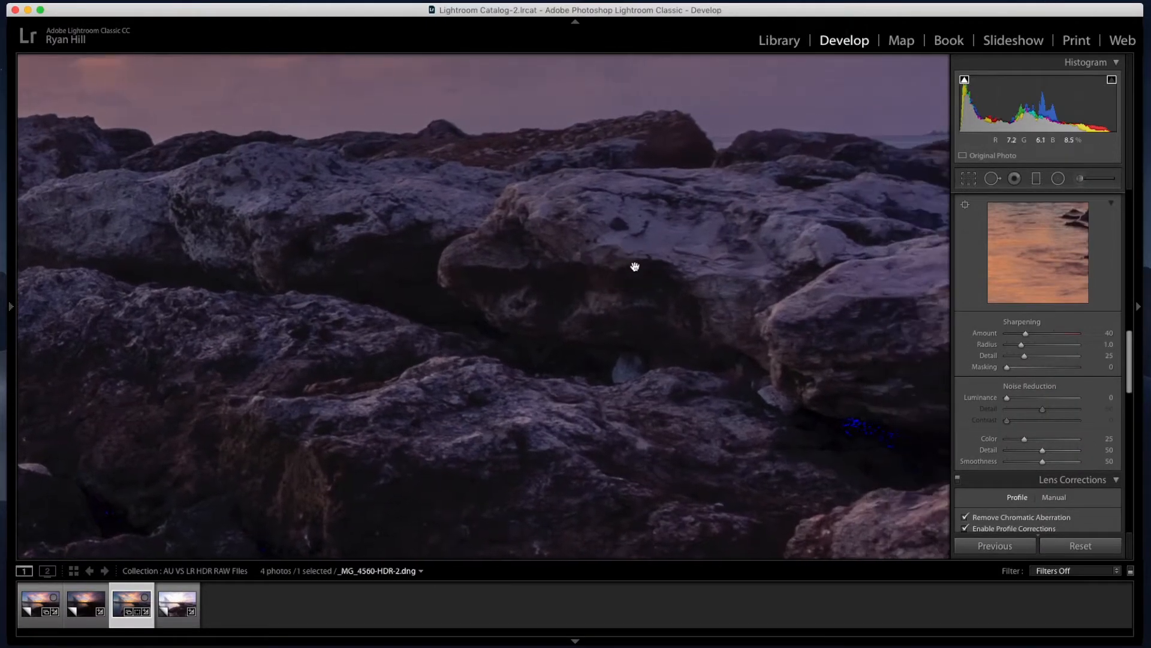
{"action": "mouse_move", "coordinate": [1025, 334]}
{"action": "left_mouse_down"}
{"action": "mouse_move", "coordinate": [1062, 334]}
{"action": "mouse_move", "coordinate": [1028, 337]}
{"action": "left_mouse_up"}
{"action": "left_click", "coordinate": [788, 336]}
{"action": "left_click_drag", "start_coordinate": [1027, 335], "coordinate": [1031, 370]}
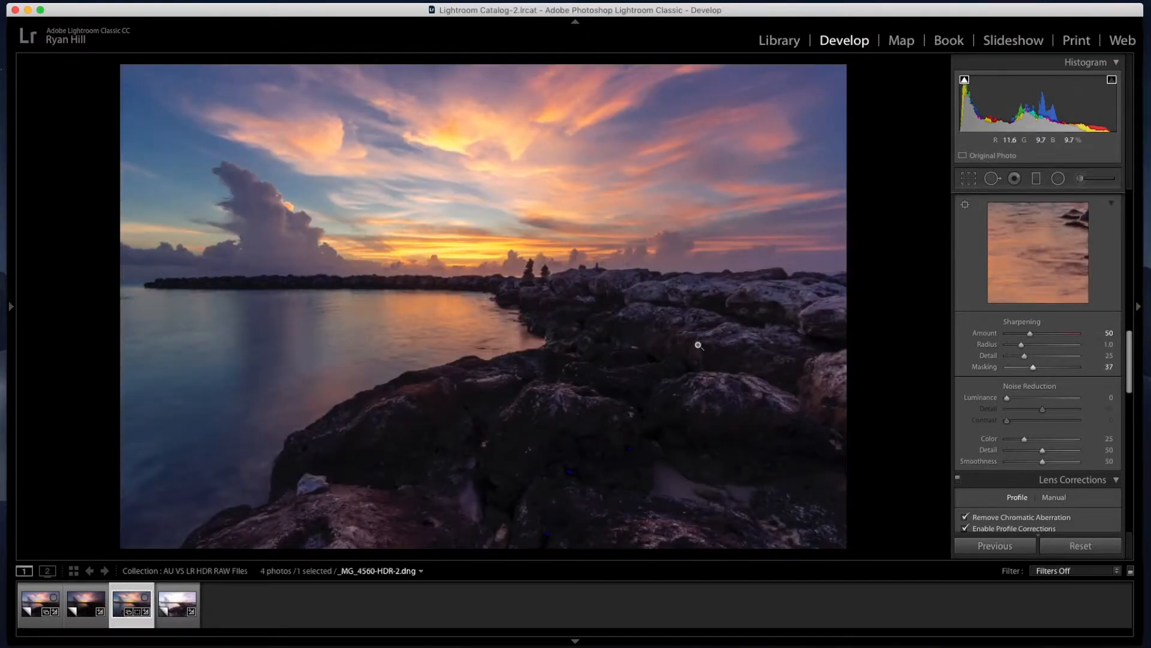
{"action": "scroll", "coordinate": [1032, 324], "scroll_direction": "up", "scroll_amount": 2}
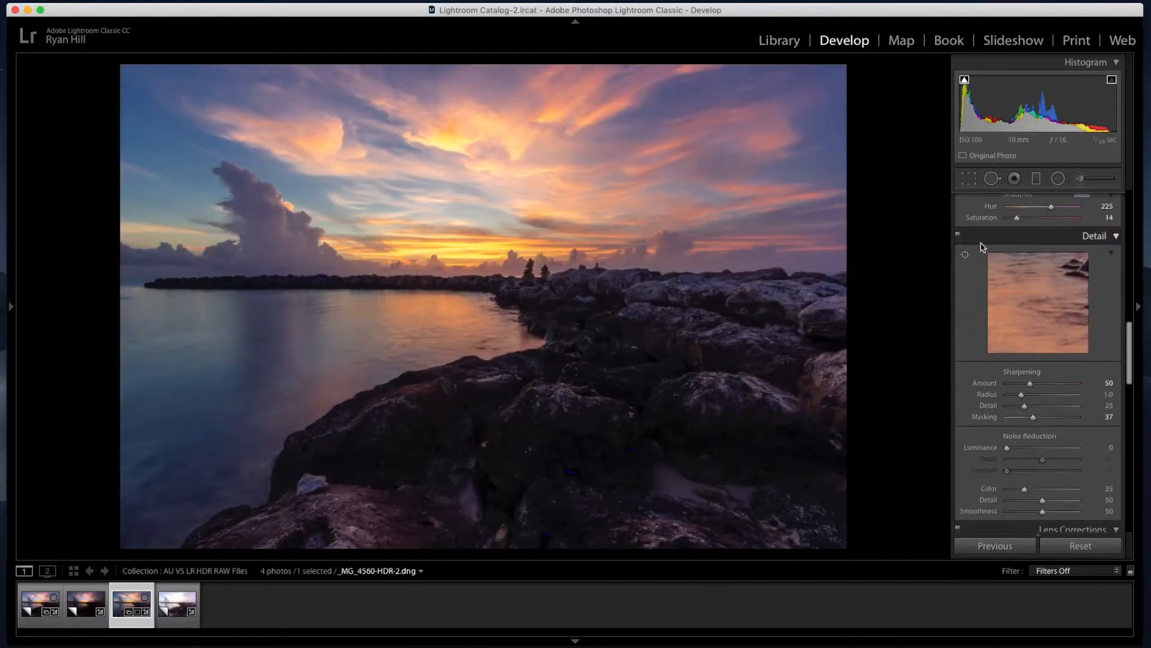
{"action": "left_click", "coordinate": [958, 239]}
{"action": "left_click", "coordinate": [958, 239]}
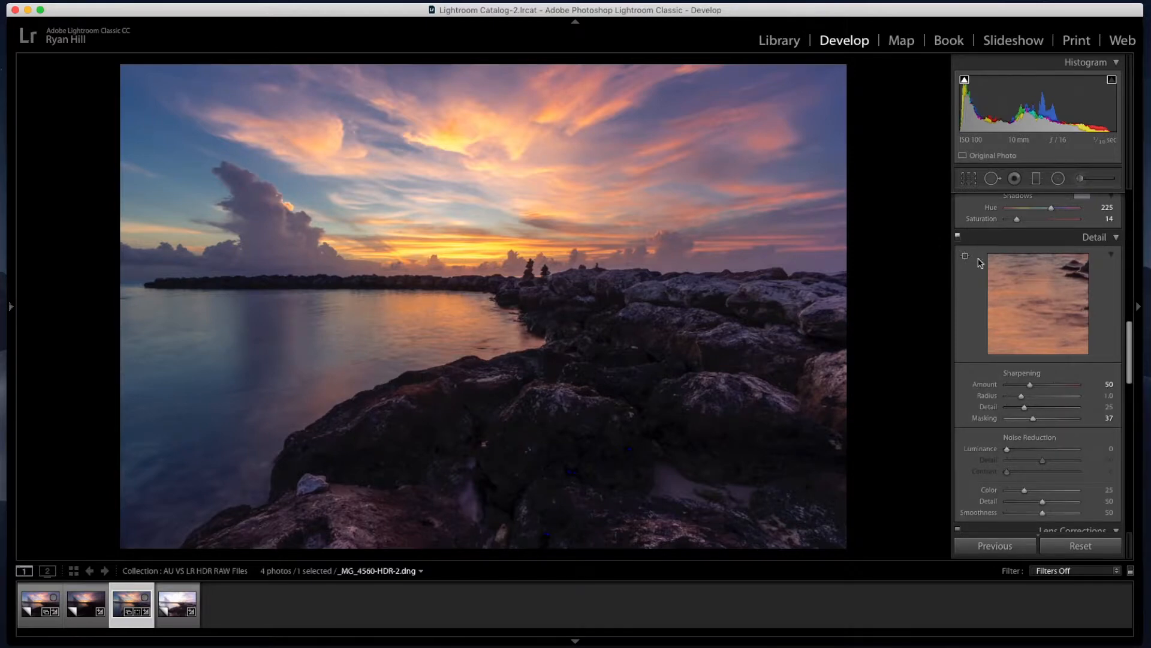
Inspect the sunset clouds up close and set the Noise Reduction Luminance to 50
{"action": "scroll", "coordinate": [1025, 395], "scroll_direction": "down", "scroll_amount": 2}
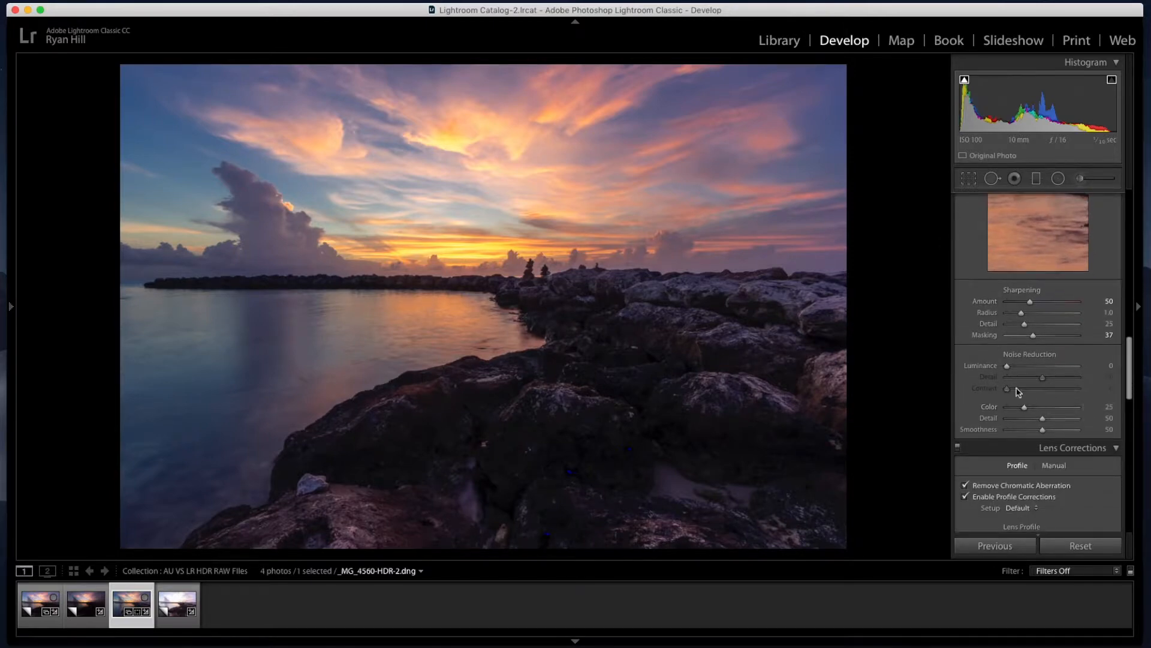
{"action": "left_click", "coordinate": [490, 183]}
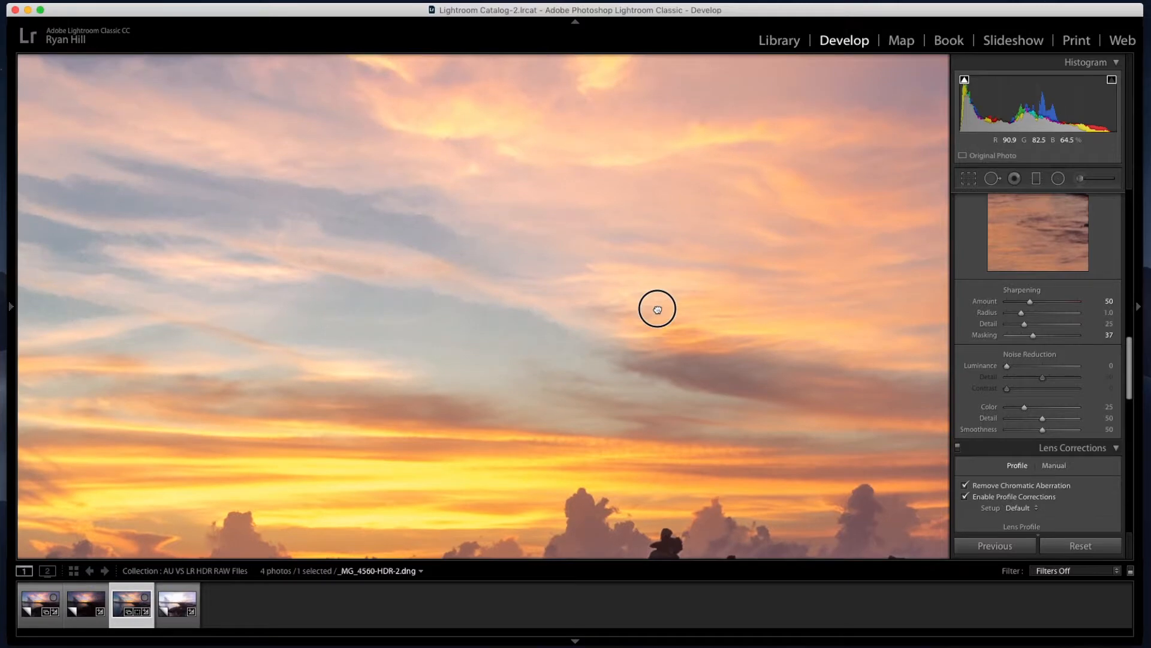
{"action": "left_click_drag", "start_coordinate": [660, 299], "coordinate": [628, 358]}
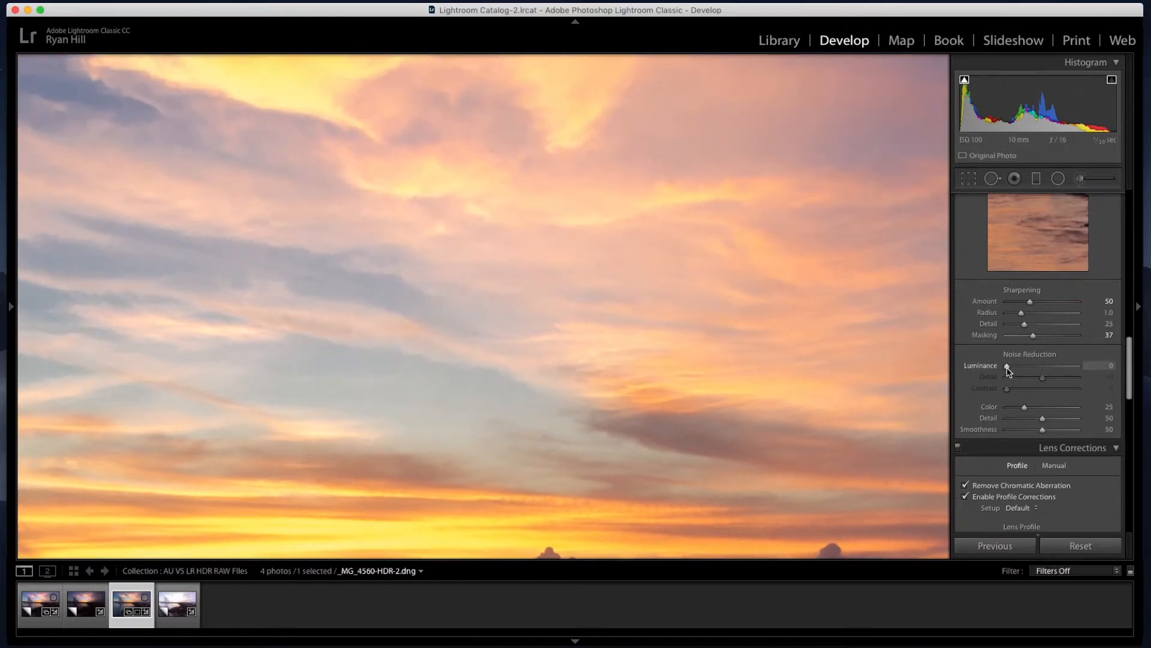
{"action": "left_click_drag", "start_coordinate": [1007, 369], "coordinate": [1043, 373]}
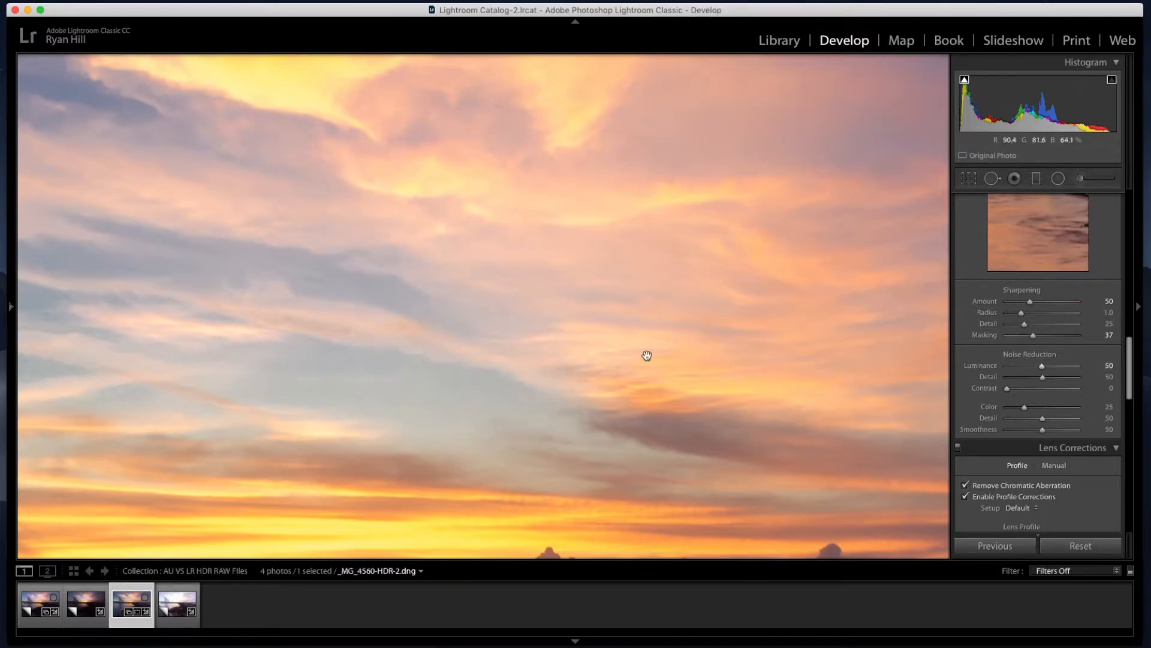
{"action": "left_click", "coordinate": [527, 323]}
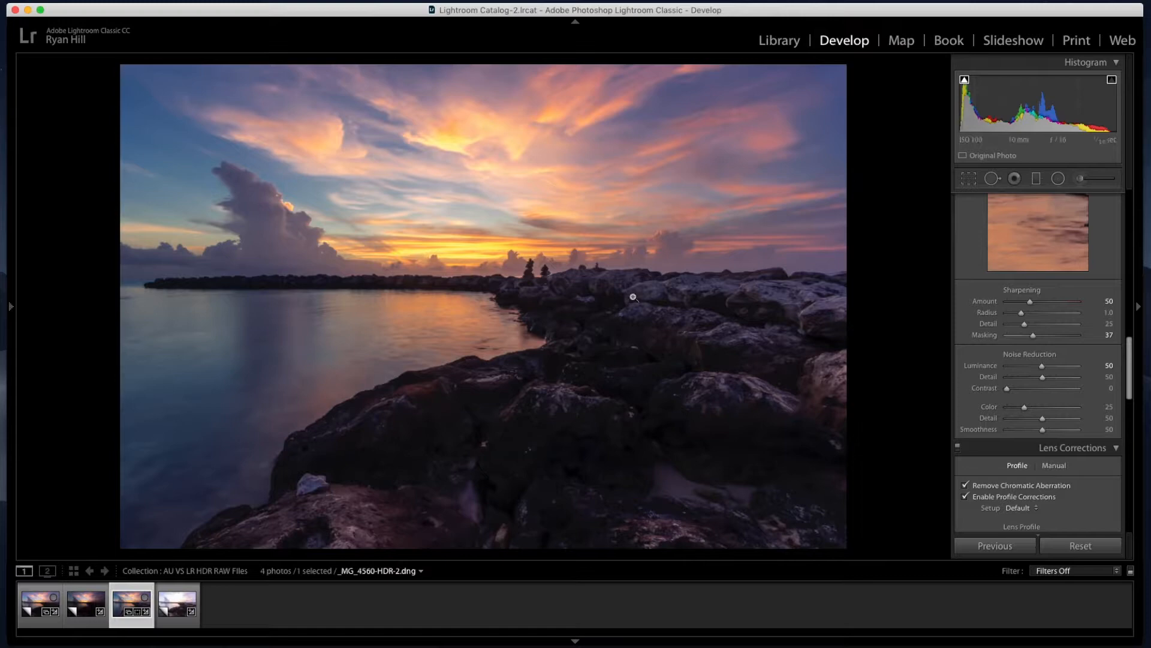
Set Shadows to +100 on the HDR image and check the shoreline rocks up close
{"action": "scroll", "coordinate": [1009, 375], "scroll_direction": "up", "scroll_amount": 5}
{"action": "scroll", "coordinate": [1006, 376], "scroll_direction": "up", "scroll_amount": 3}
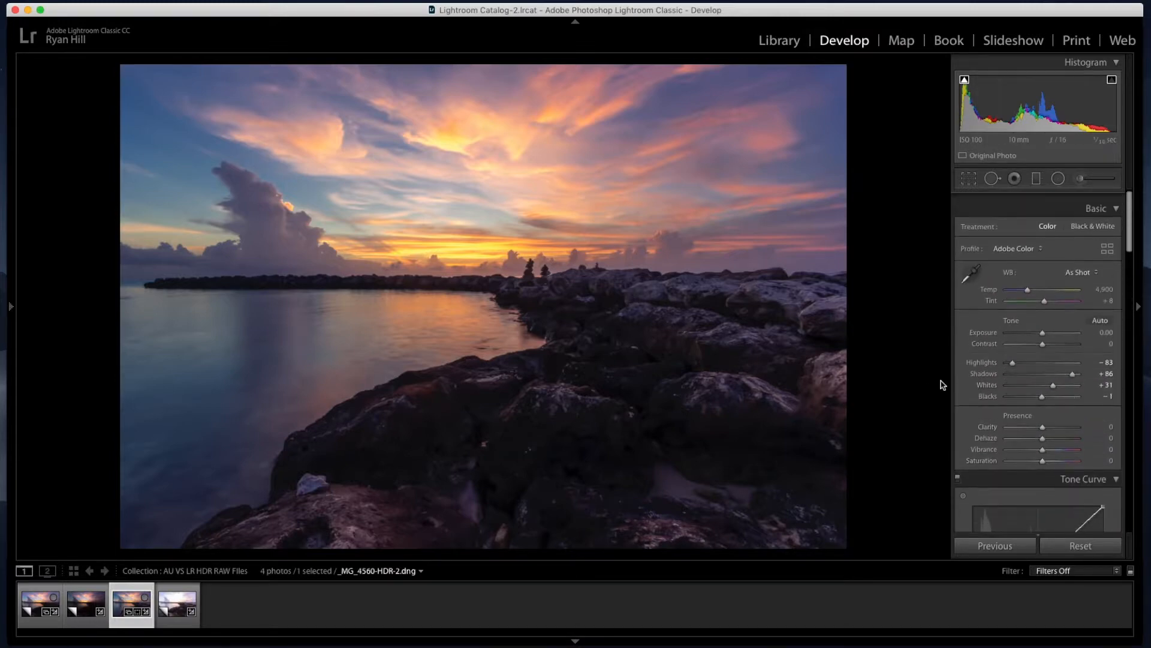
{"action": "left_click_drag", "start_coordinate": [1073, 365], "coordinate": [1084, 367]}
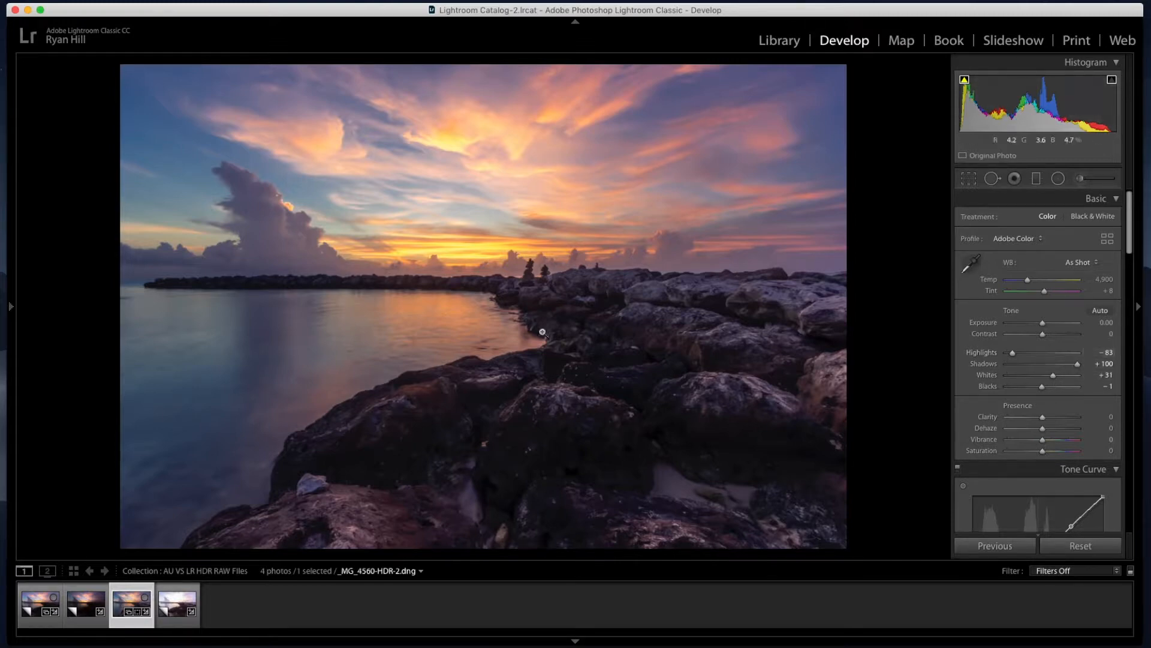
{"action": "left_click", "coordinate": [299, 440]}
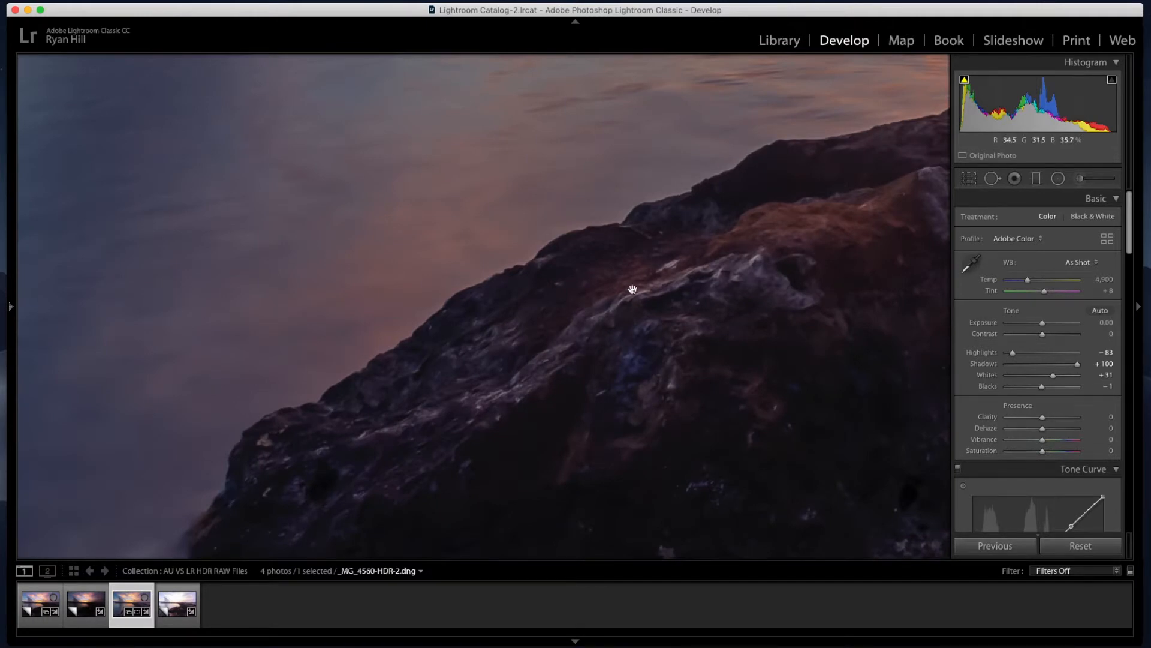
{"action": "left_click", "coordinate": [660, 301]}
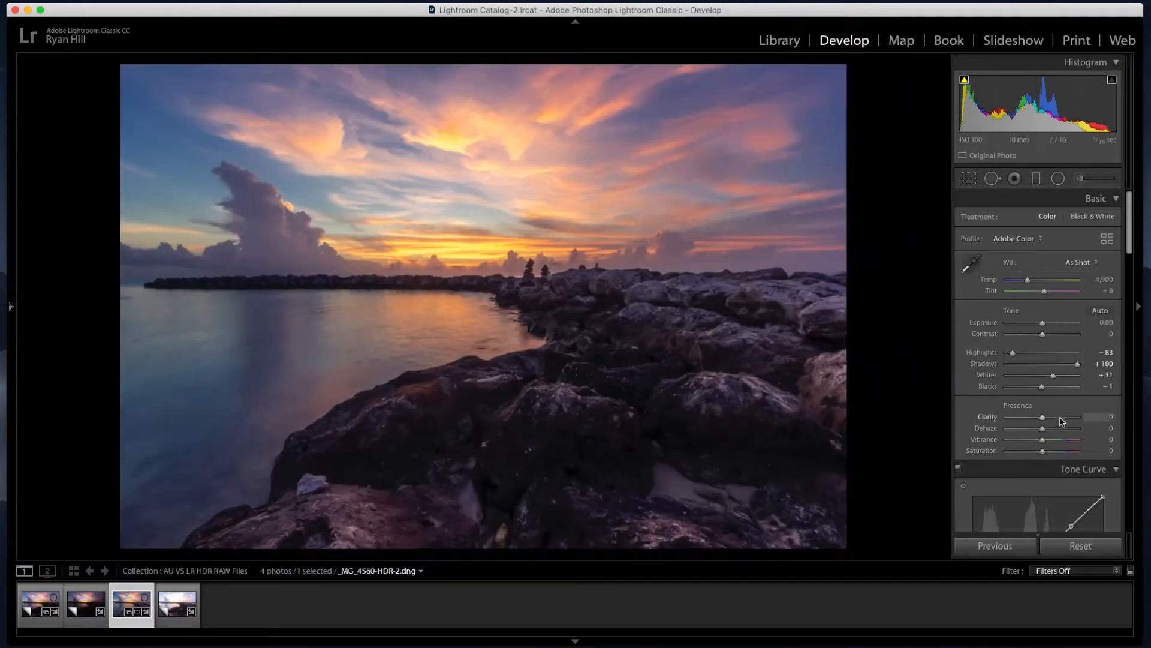
{"action": "scroll", "coordinate": [1056, 396], "scroll_direction": "down", "scroll_amount": 5}
{"action": "scroll", "coordinate": [1047, 365], "scroll_direction": "down", "scroll_amount": 15}
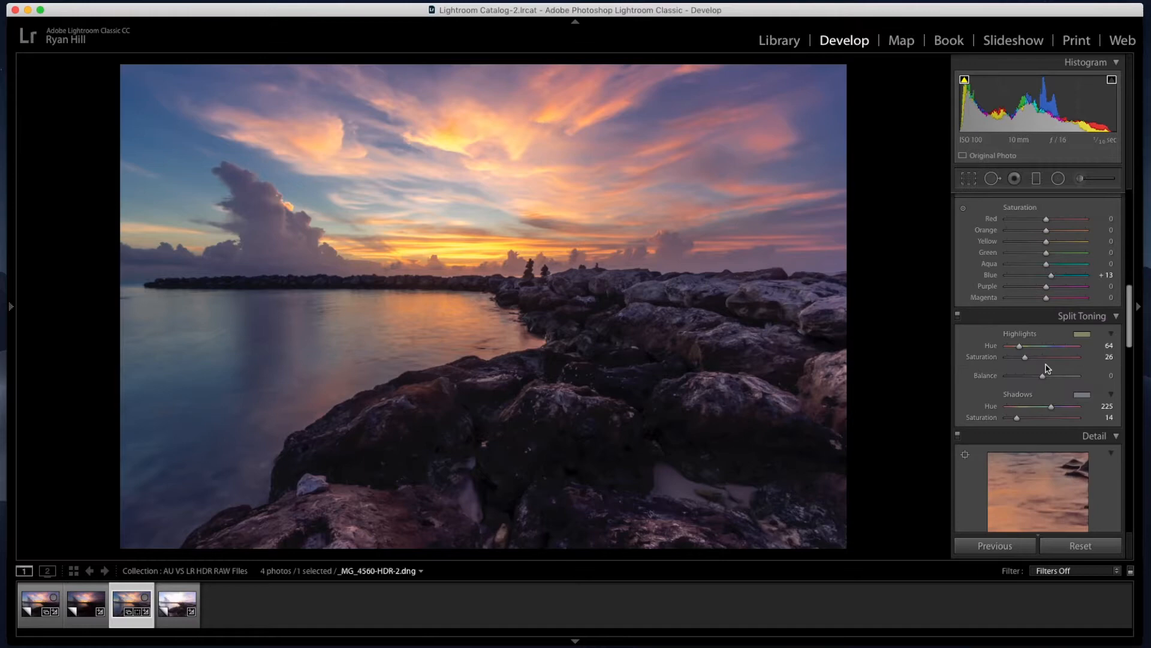
{"action": "scroll", "coordinate": [1049, 366], "scroll_direction": "down", "scroll_amount": 6}
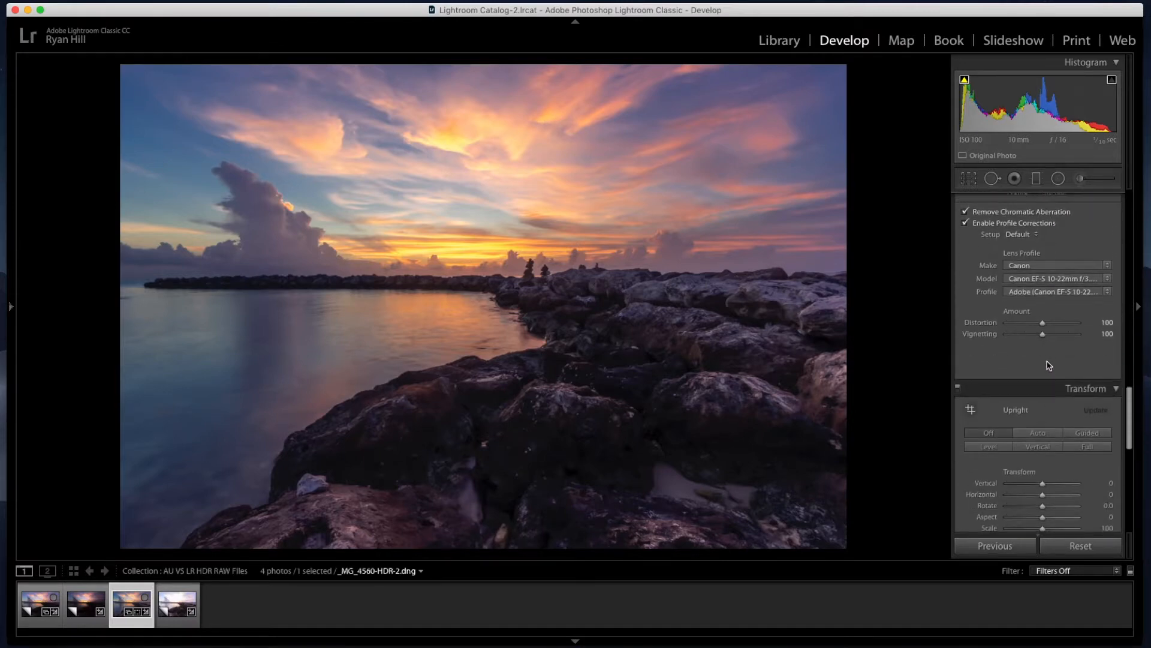
{"action": "scroll", "coordinate": [1049, 294], "scroll_direction": "up", "scroll_amount": 6}
{"action": "scroll", "coordinate": [1034, 309], "scroll_direction": "down", "scroll_amount": 3}
{"action": "scroll", "coordinate": [1033, 310], "scroll_direction": "down", "scroll_amount": 5}
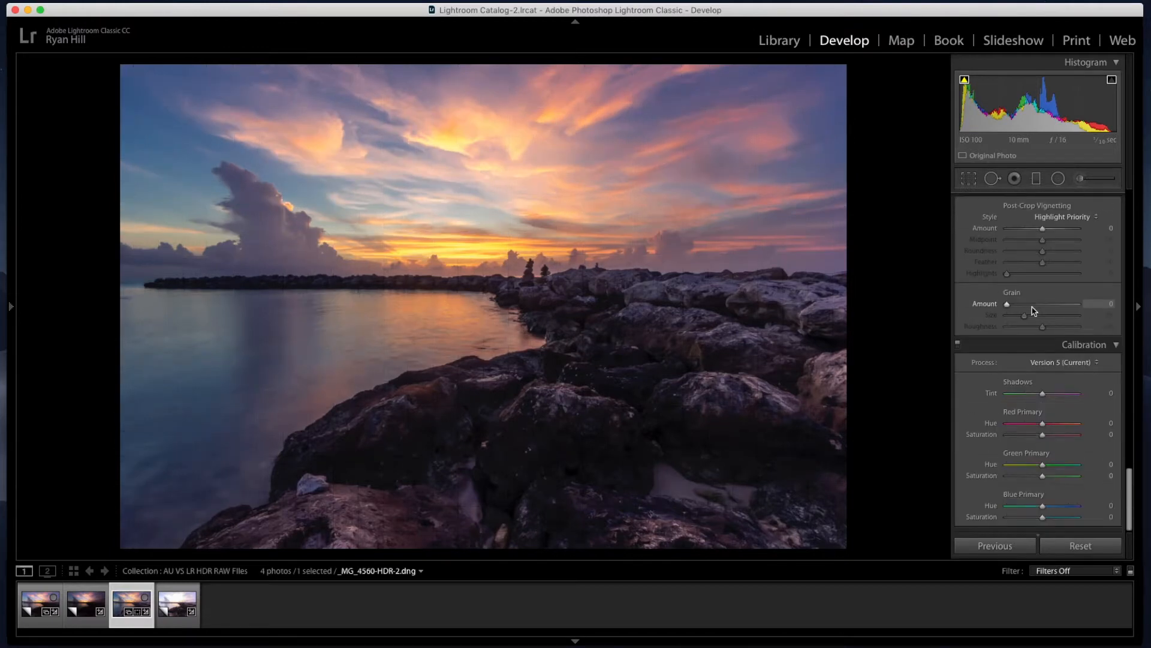
Crop the image to a 16 x 9 aspect ratio and shift the photo slightly downward within the crop frame
{"action": "scroll", "coordinate": [1035, 311], "scroll_direction": "up", "scroll_amount": 20}
{"action": "left_click", "coordinate": [969, 178]}
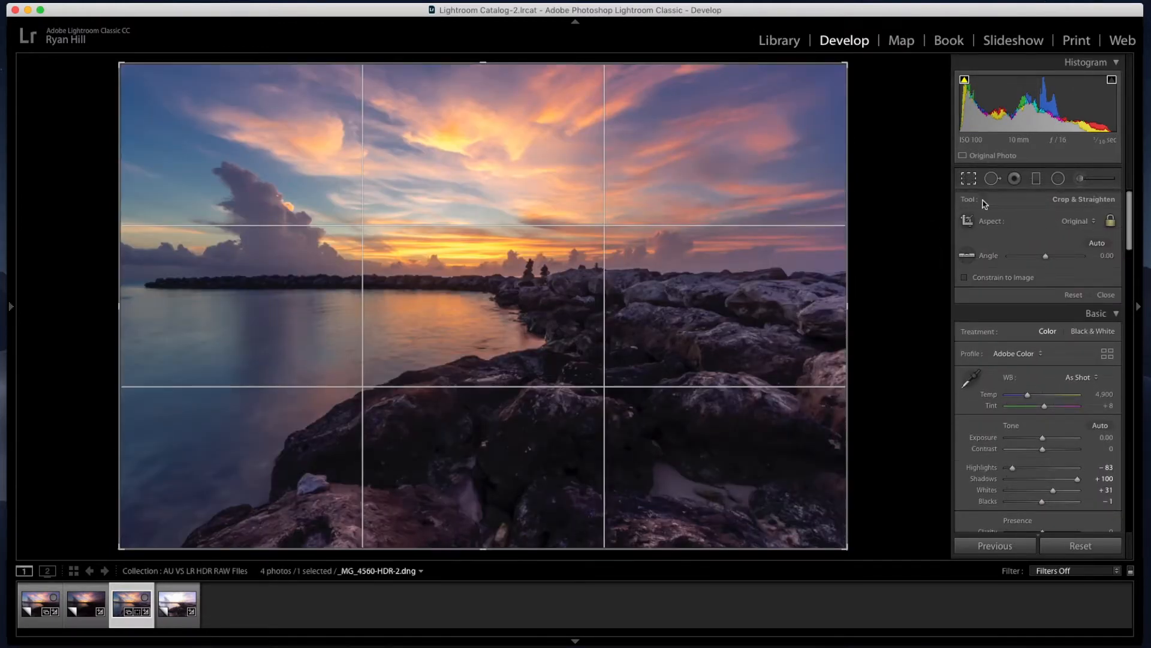
{"action": "left_click", "coordinate": [1076, 221]}
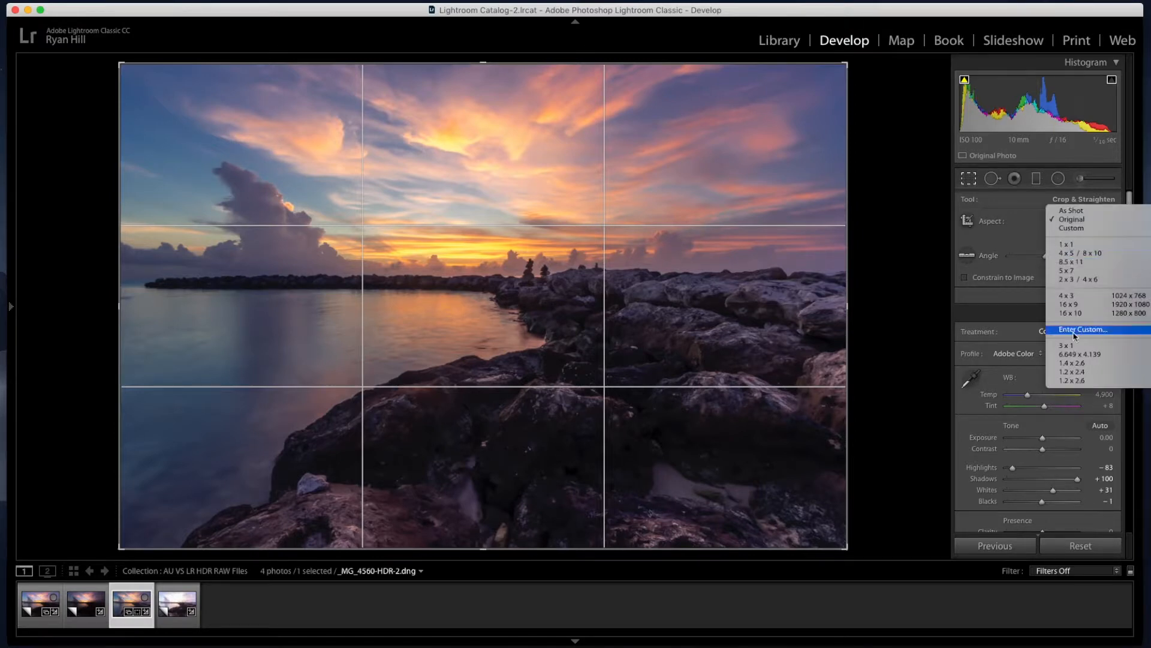
{"action": "left_click", "coordinate": [1070, 304]}
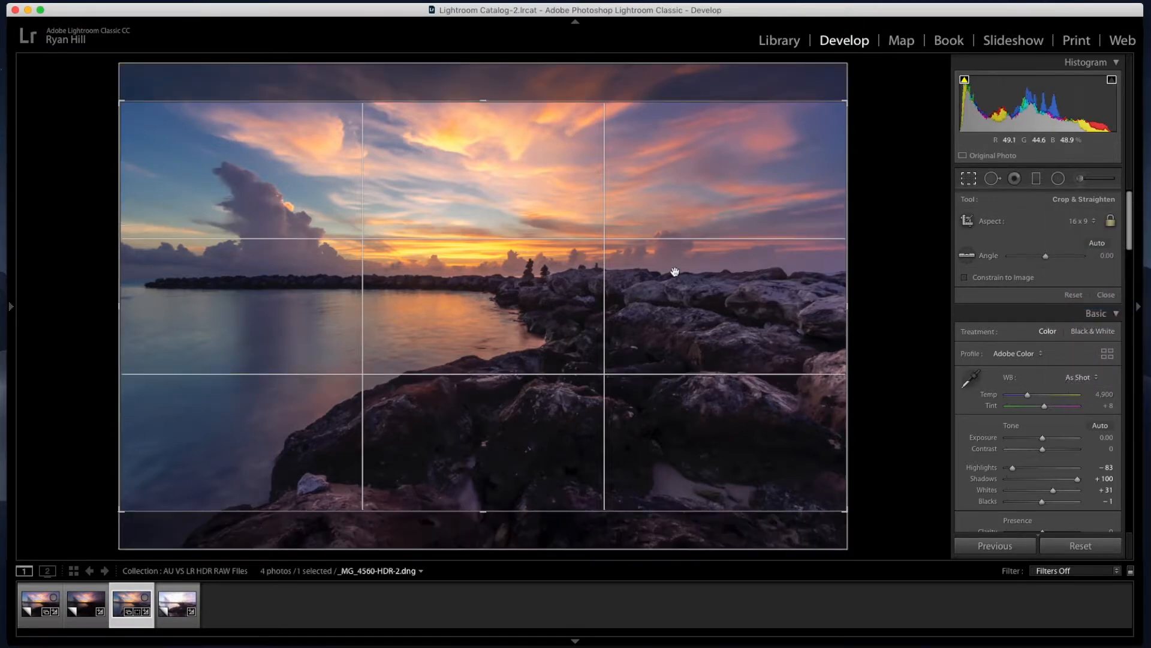
{"action": "mouse_move", "coordinate": [723, 287]}
{"action": "left_mouse_down"}
{"action": "mouse_move", "coordinate": [722, 267]}
{"action": "mouse_move", "coordinate": [722, 301]}
{"action": "left_mouse_up"}
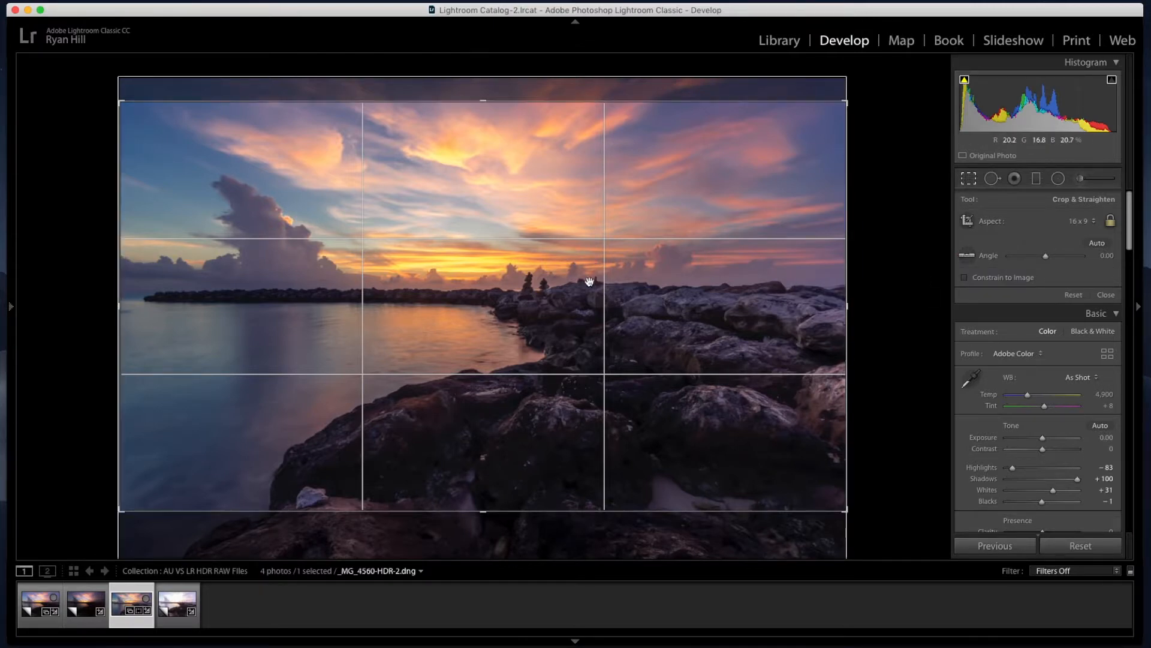
Straighten the photo to an angle of -0.21, apply the crop and inspect the rocks up close
{"action": "left_click_drag", "start_coordinate": [886, 326], "coordinate": [886, 328]}
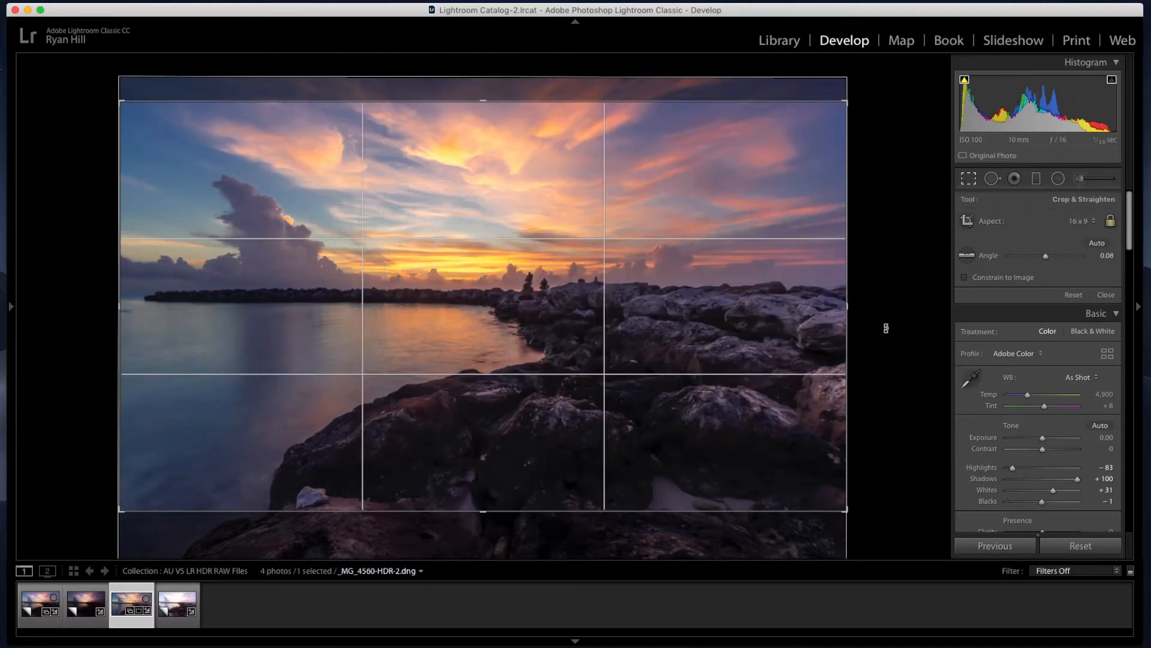
{"action": "double_click", "coordinate": [1045, 256]}
{"action": "left_click_drag", "start_coordinate": [909, 278], "coordinate": [904, 276]}
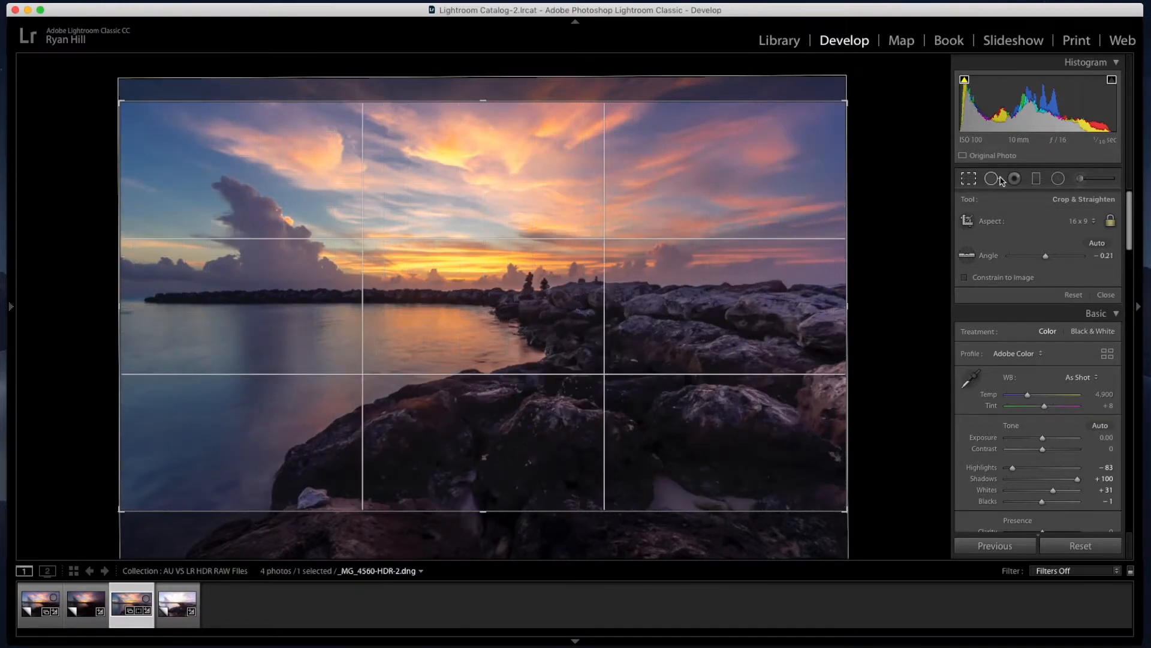
{"action": "left_click", "coordinate": [967, 182]}
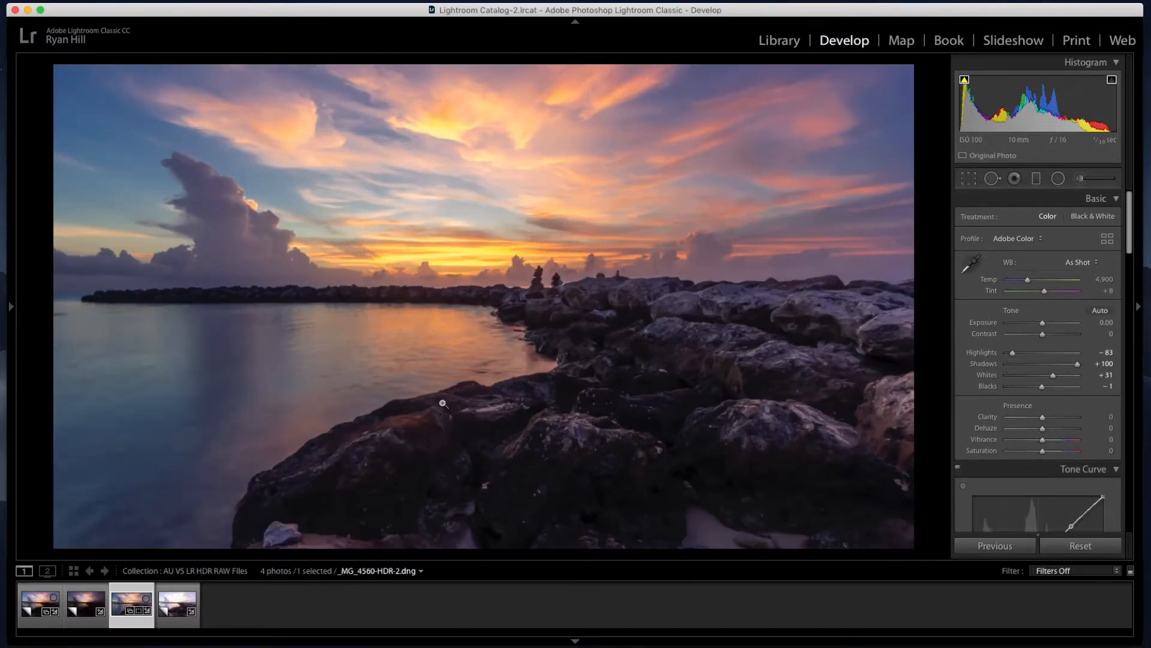
{"action": "left_click", "coordinate": [846, 337]}
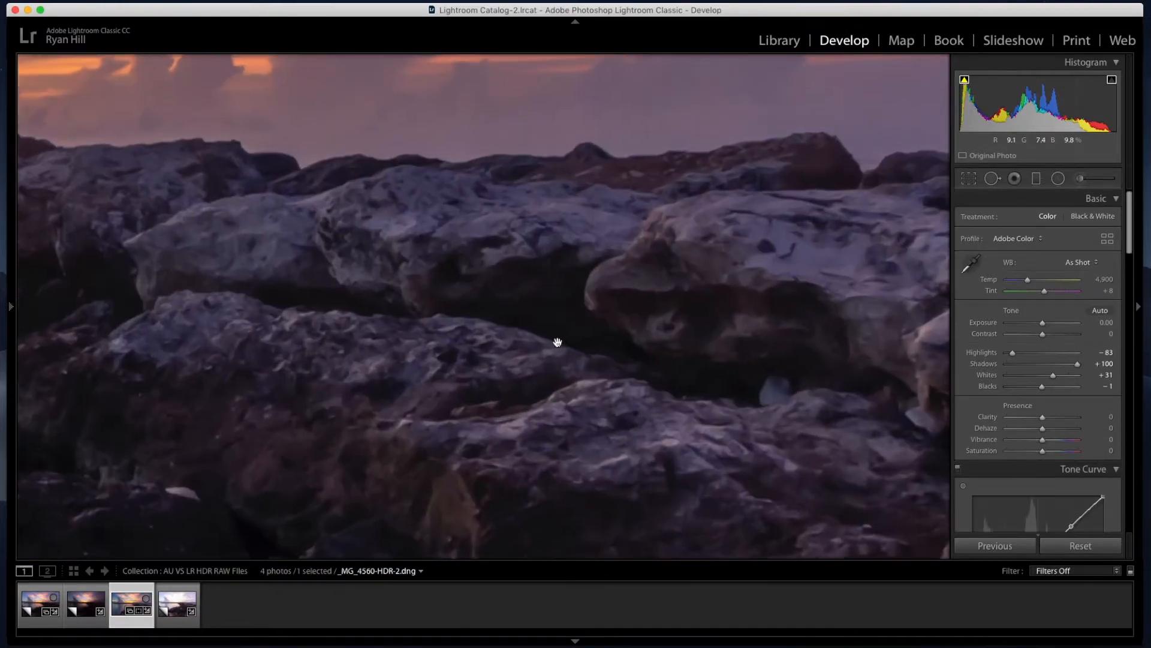
{"action": "left_click", "coordinate": [452, 382]}
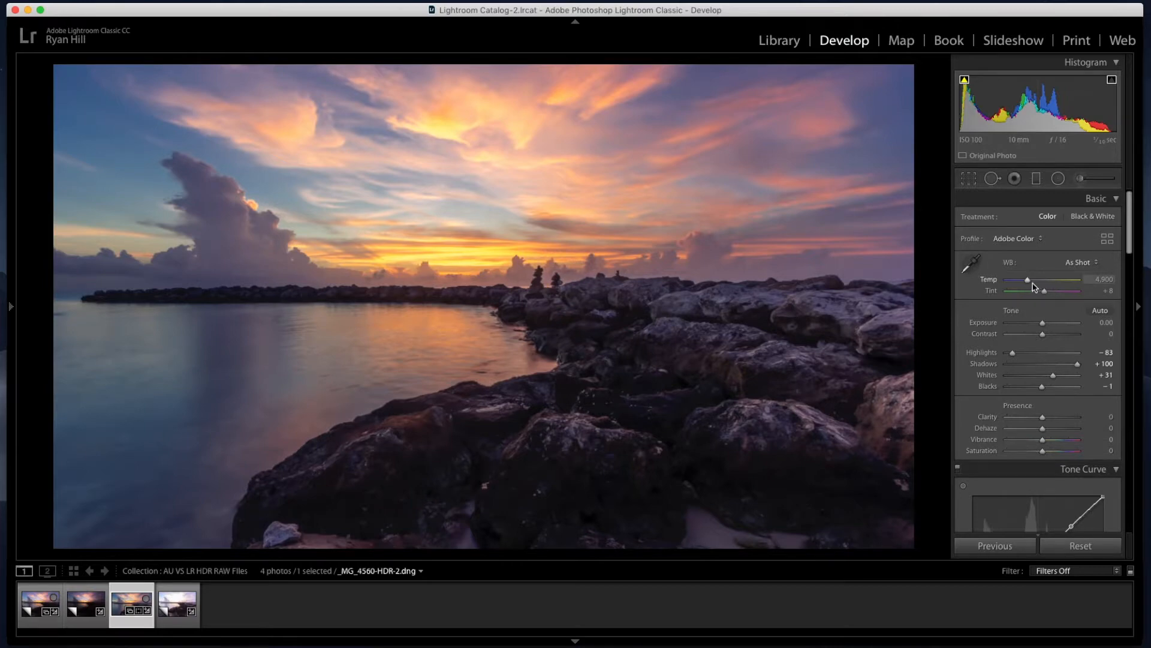
Set the white balance Temp to 5,568 and try raising Contrast to +9 and Vibrance slightly
{"action": "left_click_drag", "start_coordinate": [1029, 283], "coordinate": [1035, 284]}
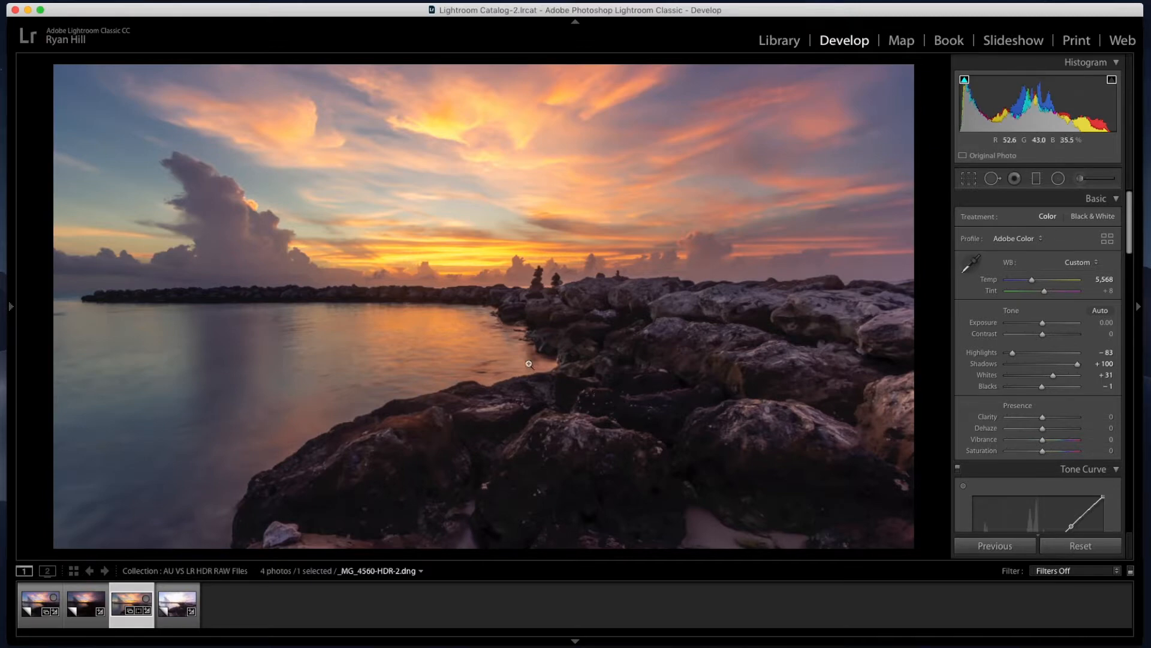
{"action": "mouse_move", "coordinate": [1043, 334]}
{"action": "left_mouse_down"}
{"action": "mouse_move", "coordinate": [1067, 334]}
{"action": "mouse_move", "coordinate": [1047, 338]}
{"action": "left_mouse_up"}
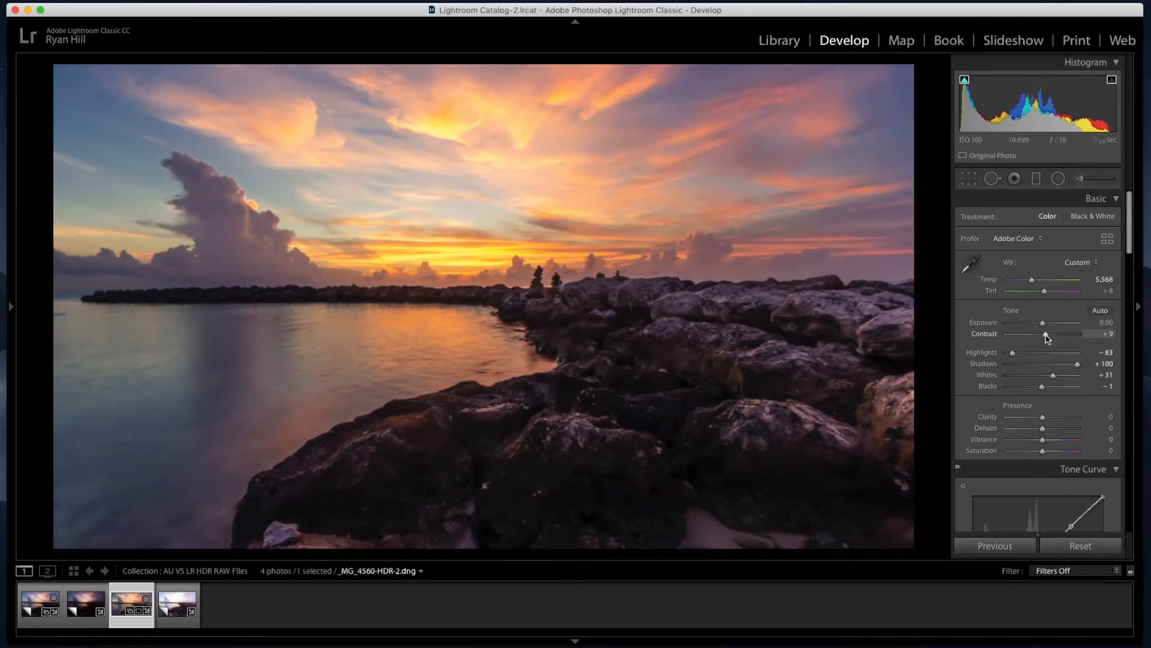
{"action": "mouse_move", "coordinate": [1044, 443]}
{"action": "left_mouse_down"}
{"action": "mouse_move", "coordinate": [1068, 442]}
{"action": "mouse_move", "coordinate": [1048, 443]}
{"action": "left_mouse_up"}
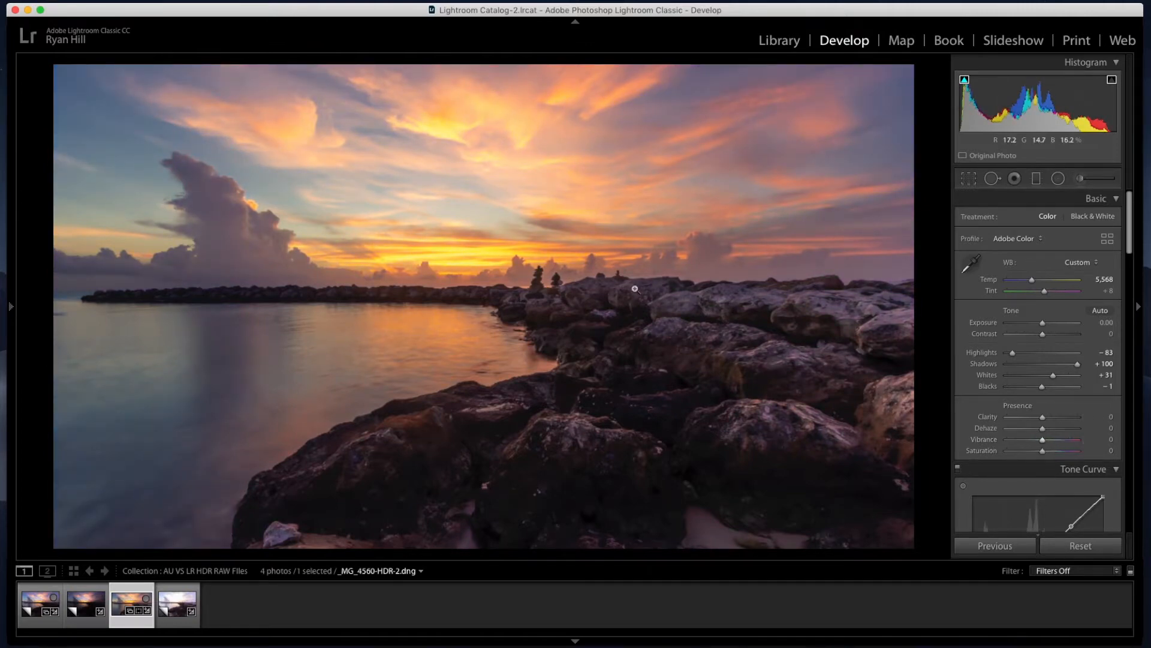
Review the remaining adjustment settings and compare the edited image with its unedited version several times
{"action": "scroll", "coordinate": [1020, 356], "scroll_direction": "down", "scroll_amount": 10}
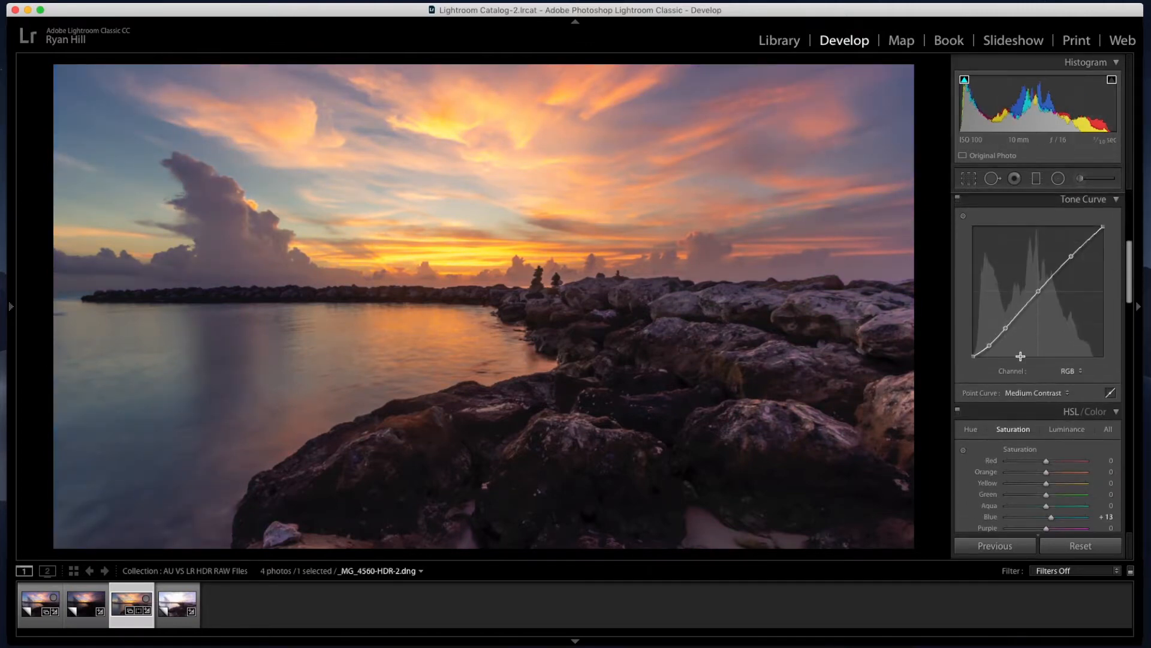
{"action": "scroll", "coordinate": [1021, 356], "scroll_direction": "down", "scroll_amount": 5}
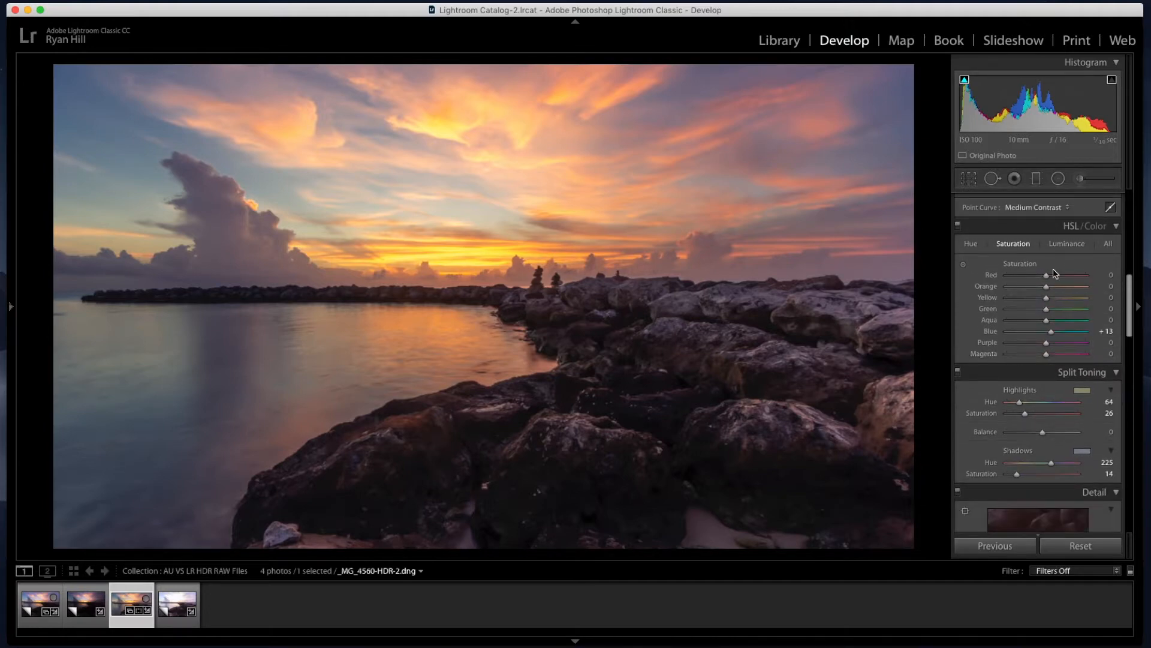
{"action": "scroll", "coordinate": [1029, 355], "scroll_direction": "down", "scroll_amount": 5}
{"action": "scroll", "coordinate": [1029, 355], "scroll_direction": "down", "scroll_amount": 15}
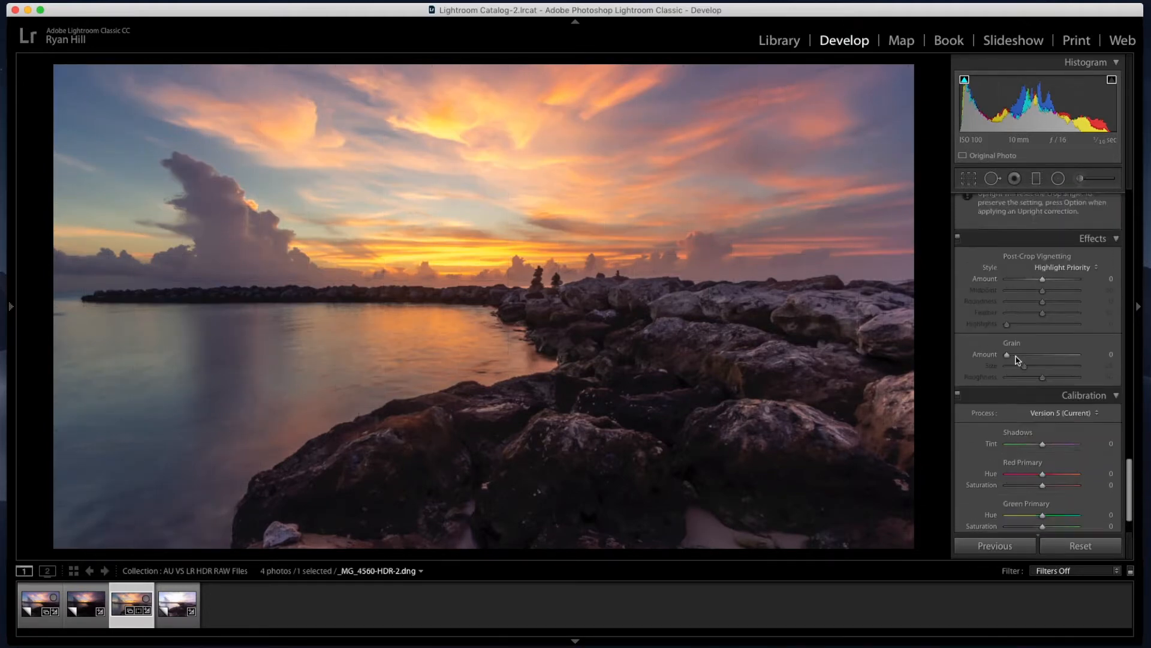
{"action": "scroll", "coordinate": [1018, 360], "scroll_direction": "up", "scroll_amount": 20}
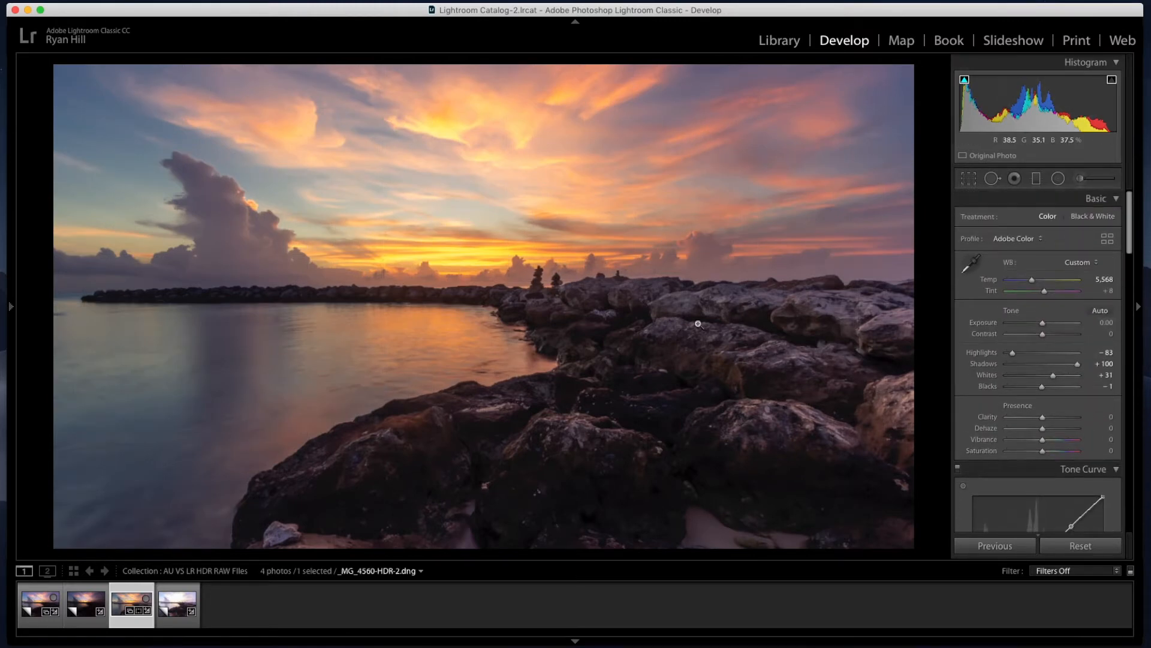
{"action": "key", "text": "backslash"}
{"action": "key", "text": "backslash"}
{"action": "key", "text": "backslash"}
{"action": "key", "text": "backslash"}
{"action": "key", "text": "backslash"}
{"action": "key", "text": "backslash"}
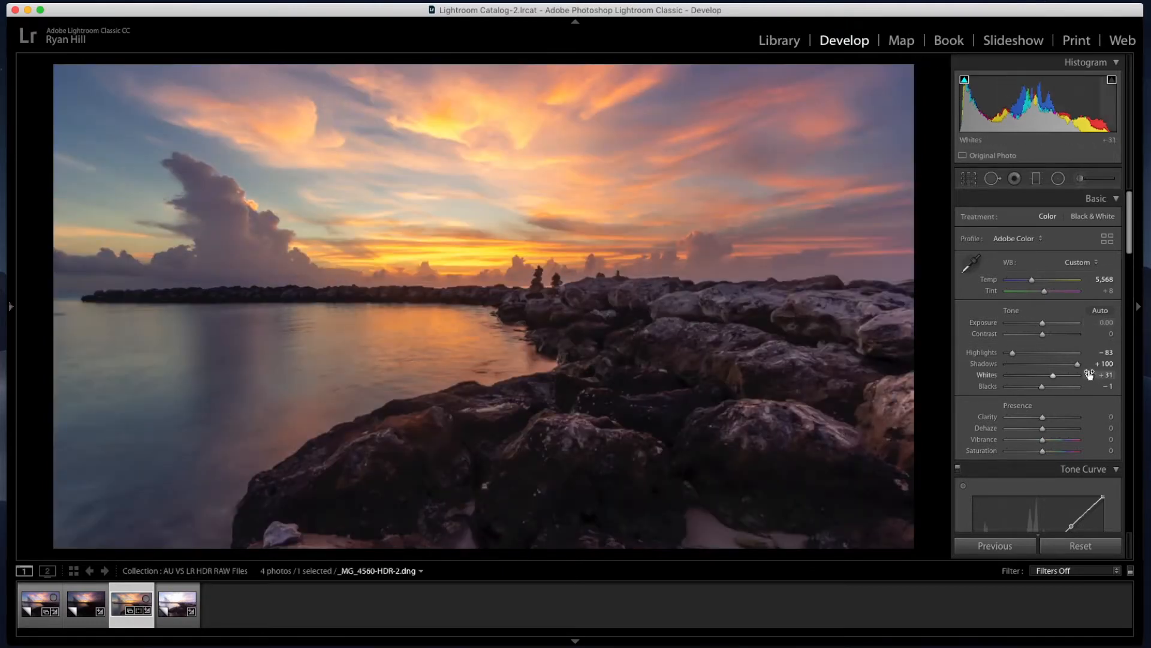
{"action": "key", "text": "backslash"}
{"action": "key", "text": "backslash"}
{"action": "key", "text": "backslash"}
{"action": "key", "text": "backslash"}
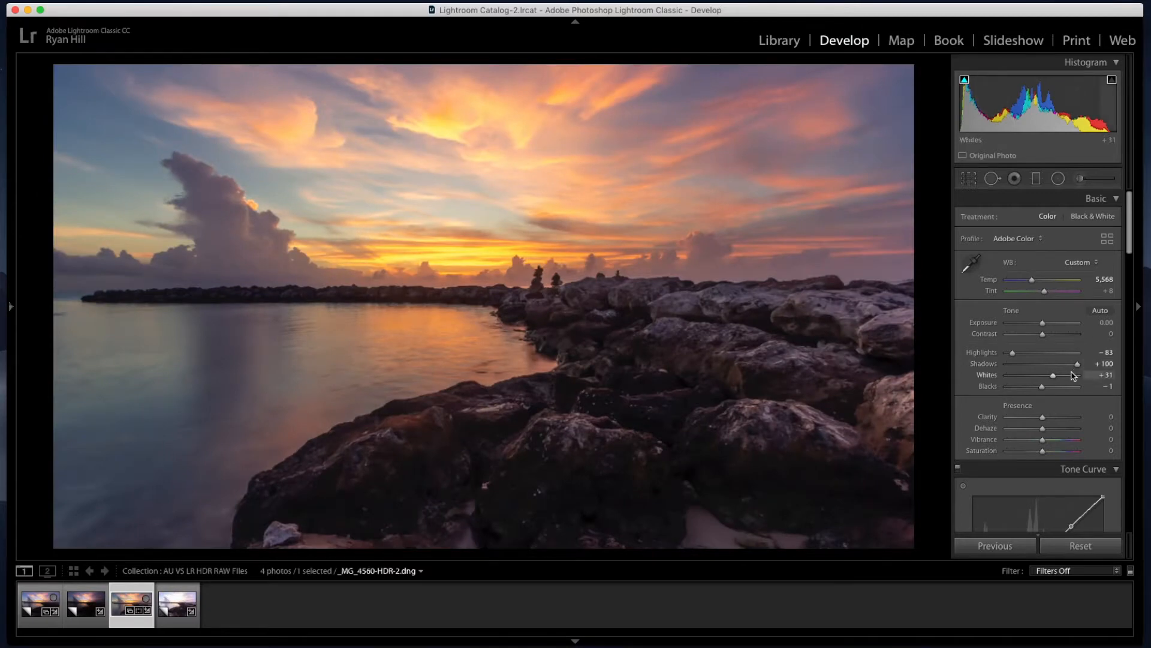
Set Shadows to +84 and the white balance Temp to 5,281, comparing the image with its unedited version
{"action": "left_click_drag", "start_coordinate": [1077, 364], "coordinate": [1071, 367]}
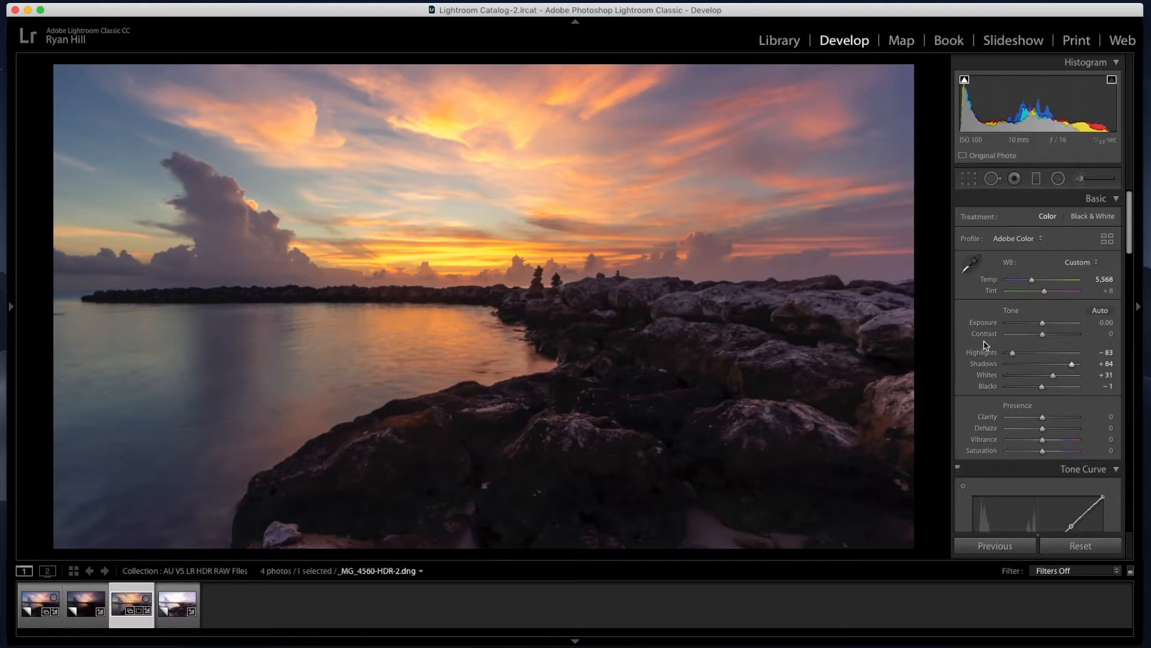
{"action": "key", "text": "backslash"}
{"action": "key", "text": "backslash"}
{"action": "left_click_drag", "start_coordinate": [1032, 280], "coordinate": [1029, 280]}
{"action": "key", "text": "backslash"}
{"action": "key", "text": "backslash"}
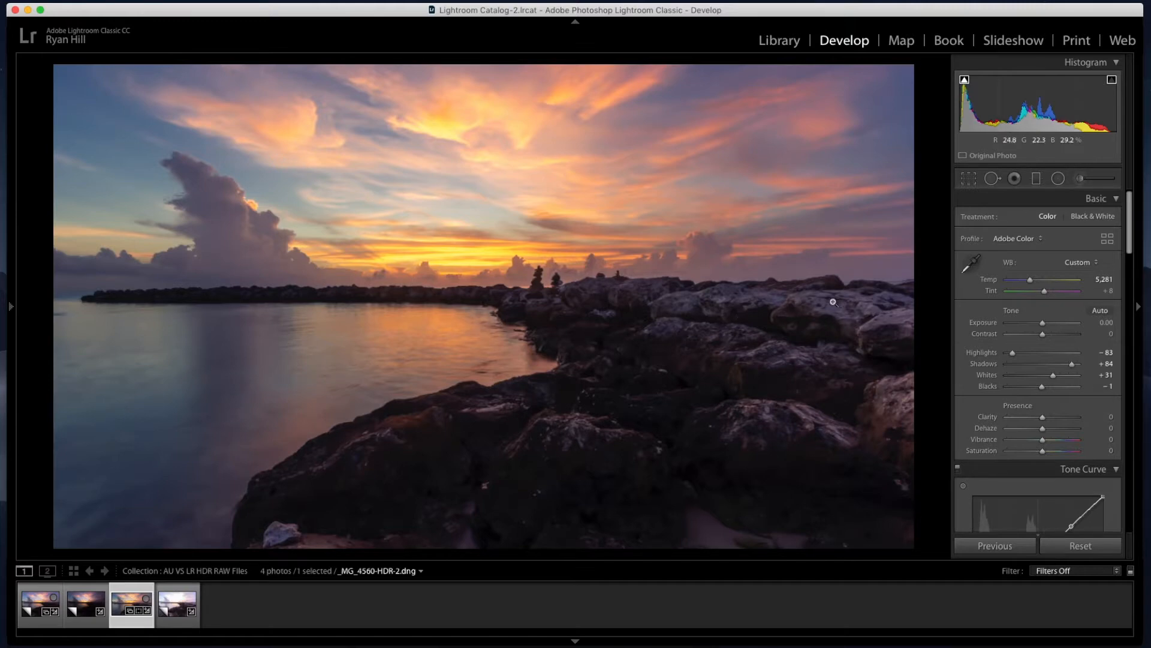
Add a post-crop vignette with Amount -12 in Highlight Priority style
{"action": "scroll", "coordinate": [1056, 373], "scroll_direction": "down", "scroll_amount": 1}
{"action": "scroll", "coordinate": [1055, 373], "scroll_direction": "down", "scroll_amount": 20}
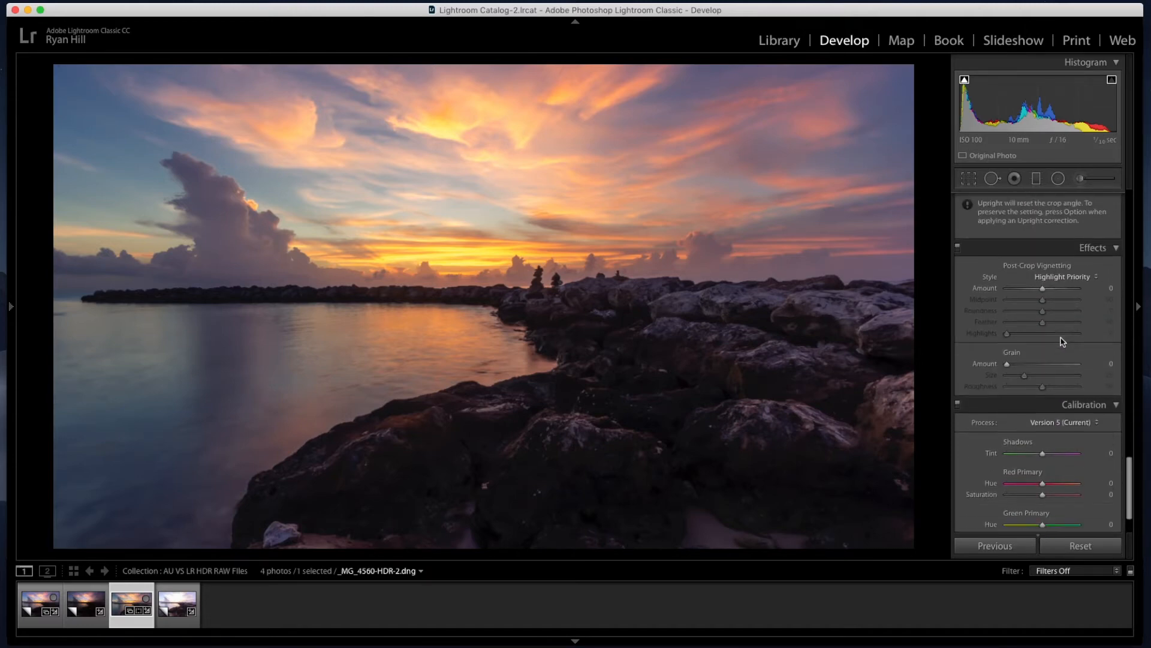
{"action": "scroll", "coordinate": [1062, 354], "scroll_direction": "down", "scroll_amount": 2}
{"action": "left_click_drag", "start_coordinate": [1042, 270], "coordinate": [1039, 275]}
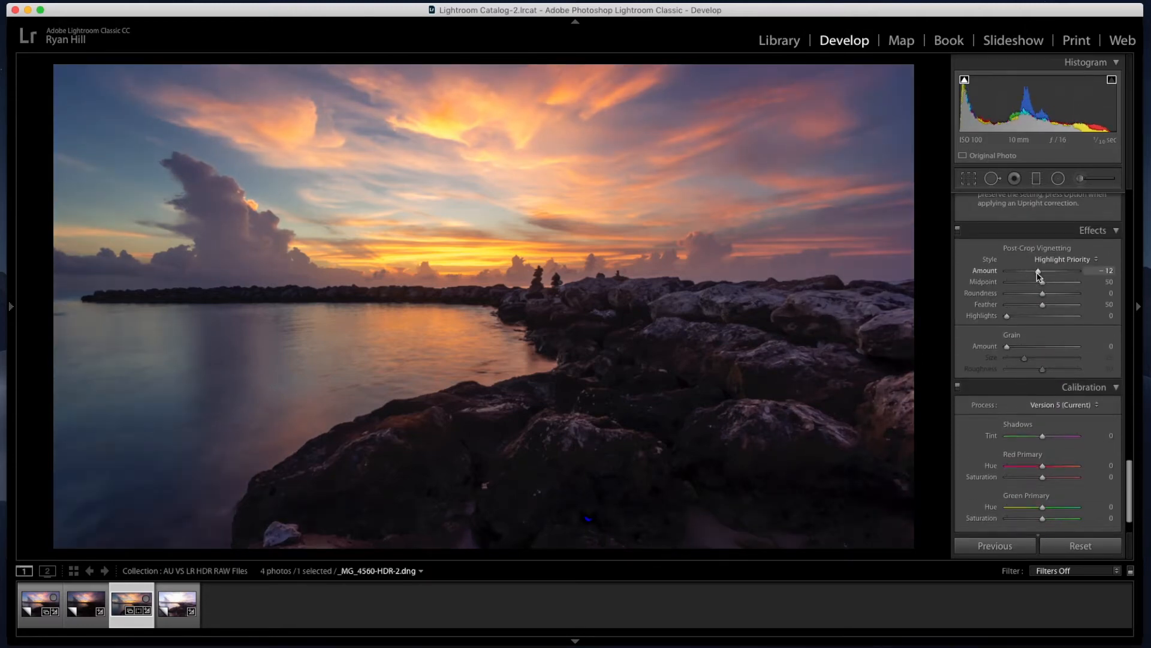
Set Exposure to +0.20 and check the shoreline rocks up close
{"action": "scroll", "coordinate": [1049, 305], "scroll_direction": "up", "scroll_amount": 10}
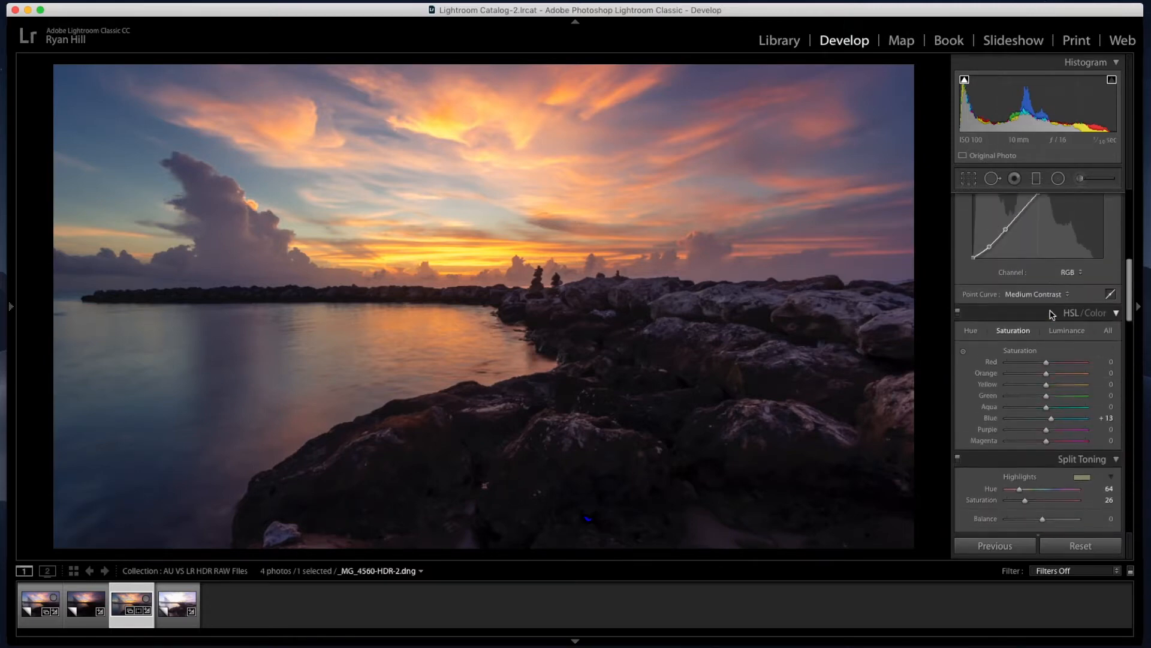
{"action": "scroll", "coordinate": [1050, 314], "scroll_direction": "up", "scroll_amount": 8}
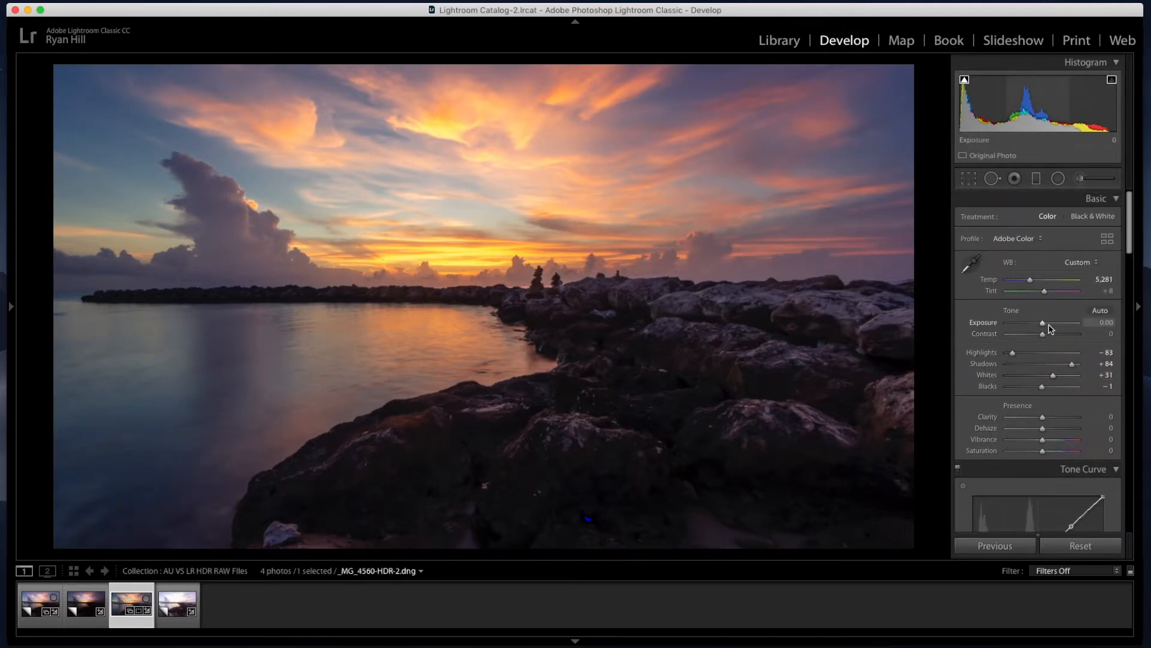
{"action": "left_click_drag", "start_coordinate": [1045, 325], "coordinate": [1045, 326]}
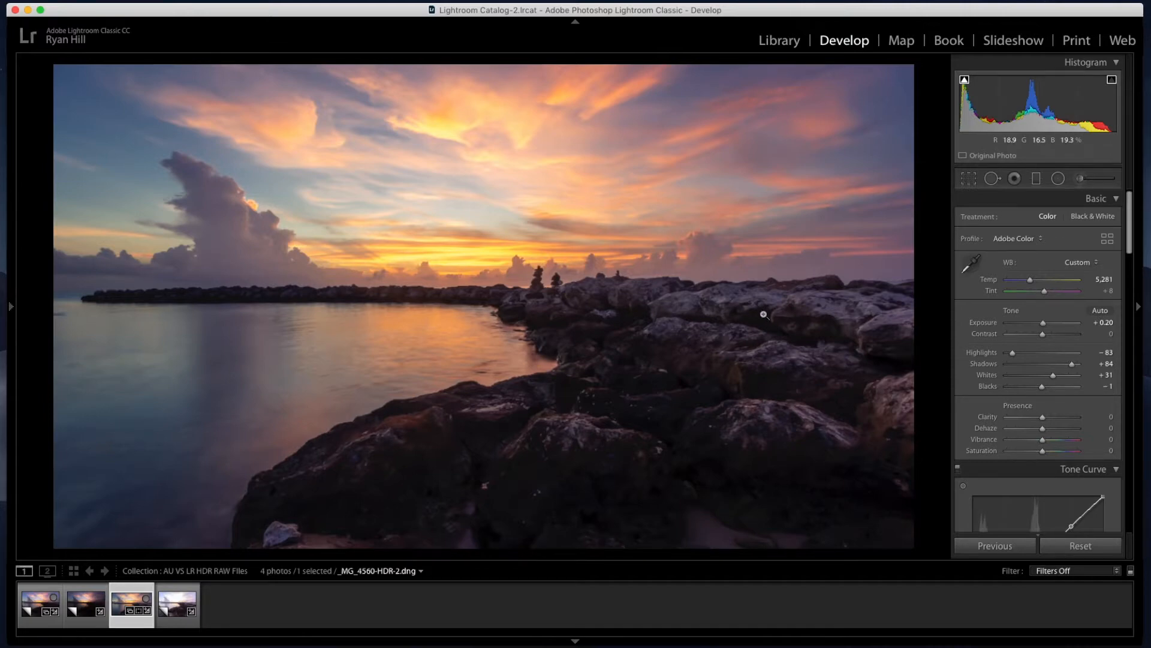
{"action": "left_click", "coordinate": [733, 304]}
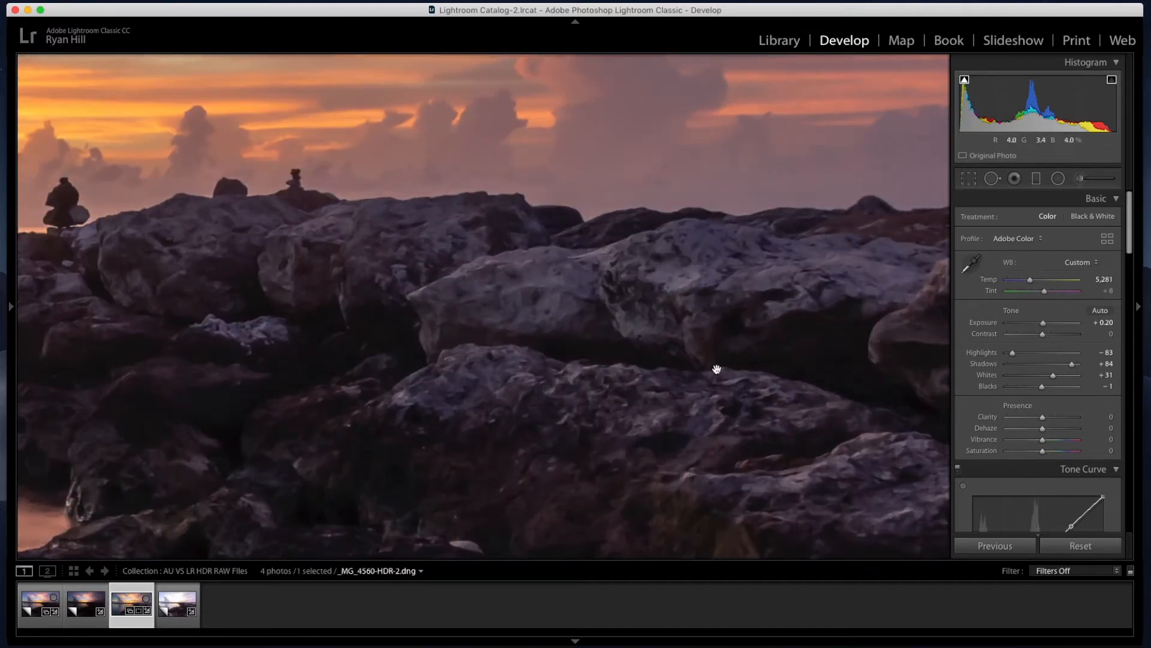
{"action": "left_click", "coordinate": [461, 339]}
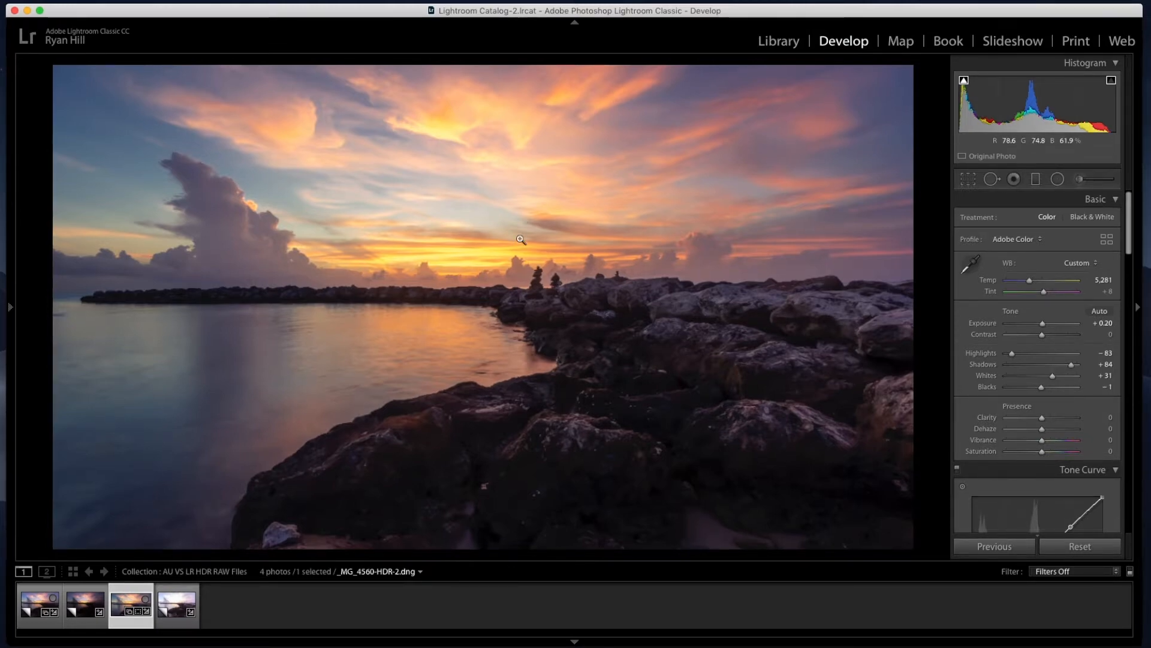
Hide the filmstrip and place a wide elliptical Radial Filter over the glowing horizon and its reflection
{"action": "left_click", "coordinate": [569, 640]}
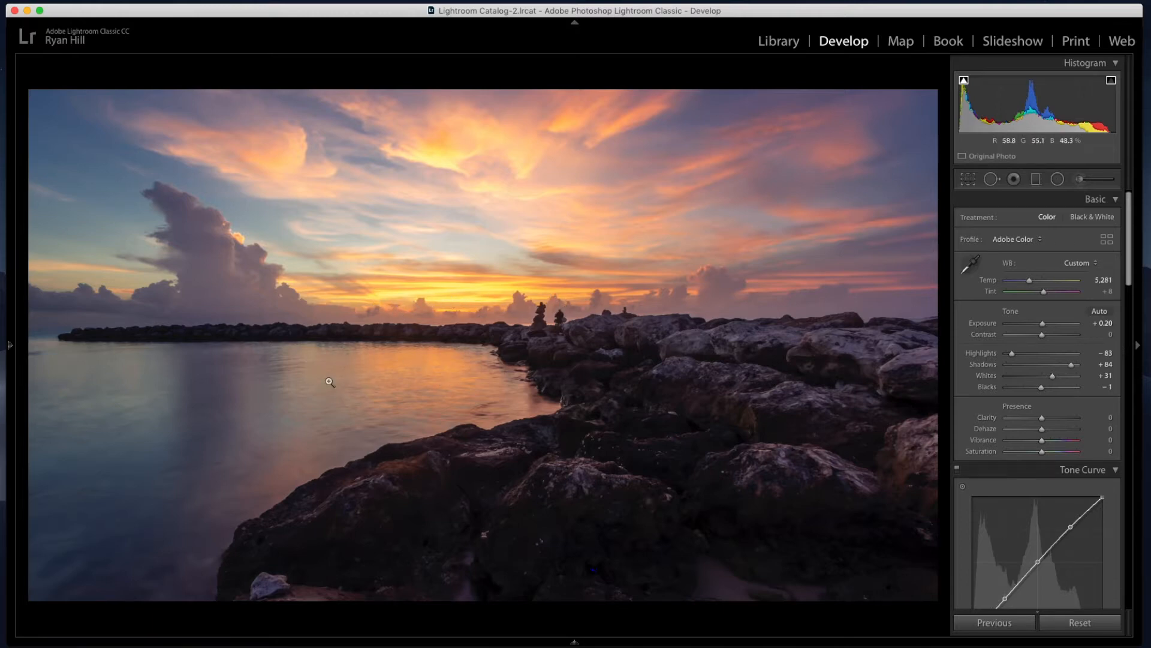
{"action": "left_click", "coordinate": [1057, 178]}
{"action": "left_click_drag", "start_coordinate": [431, 308], "coordinate": [409, 325]}
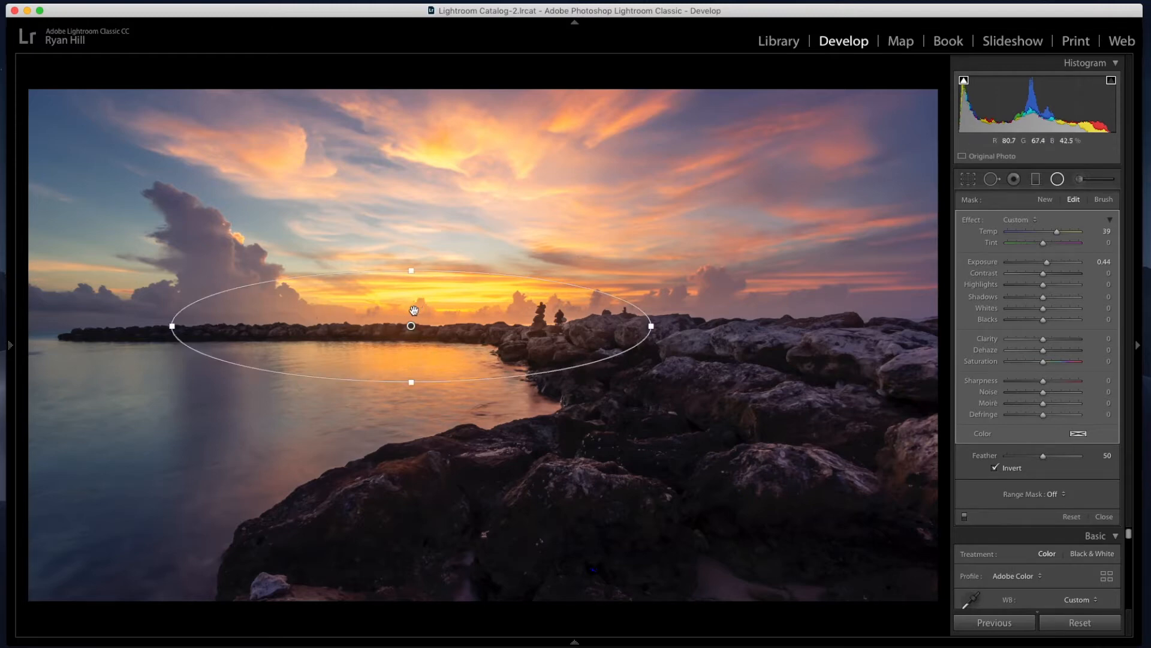
Set the radial filter's Feather to 56, Exposure to 0.64, Temp to 42 and Tint to 13, and compare the image without it
{"action": "left_click_drag", "start_coordinate": [1043, 456], "coordinate": [1047, 456]}
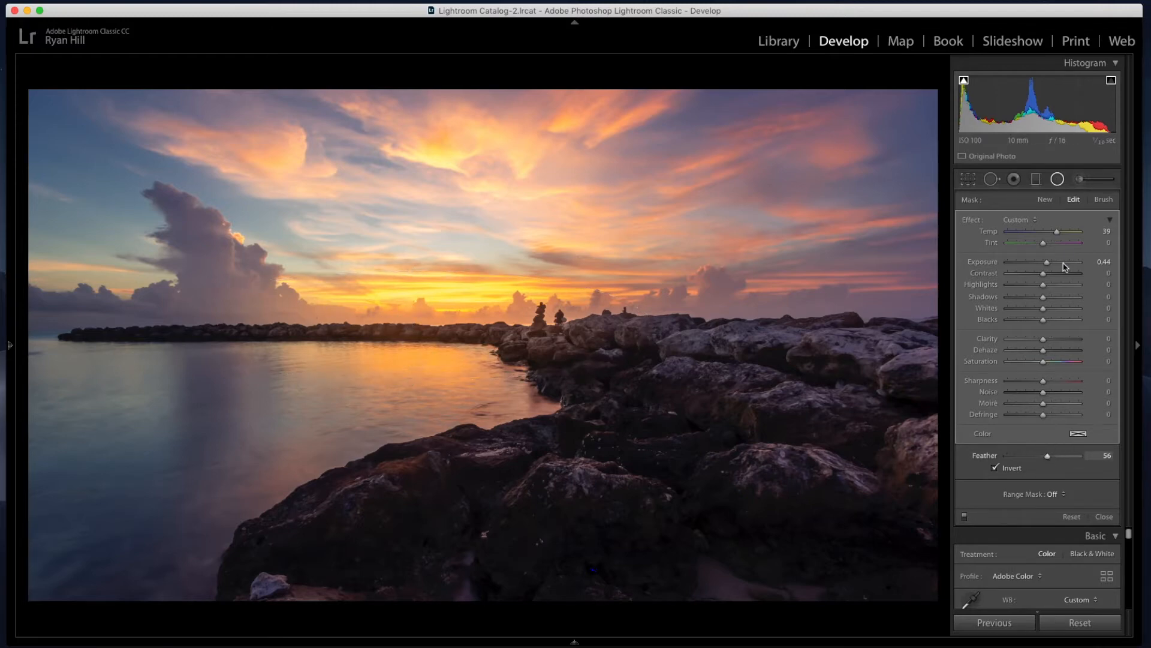
{"action": "left_click_drag", "start_coordinate": [1050, 266], "coordinate": [1047, 243]}
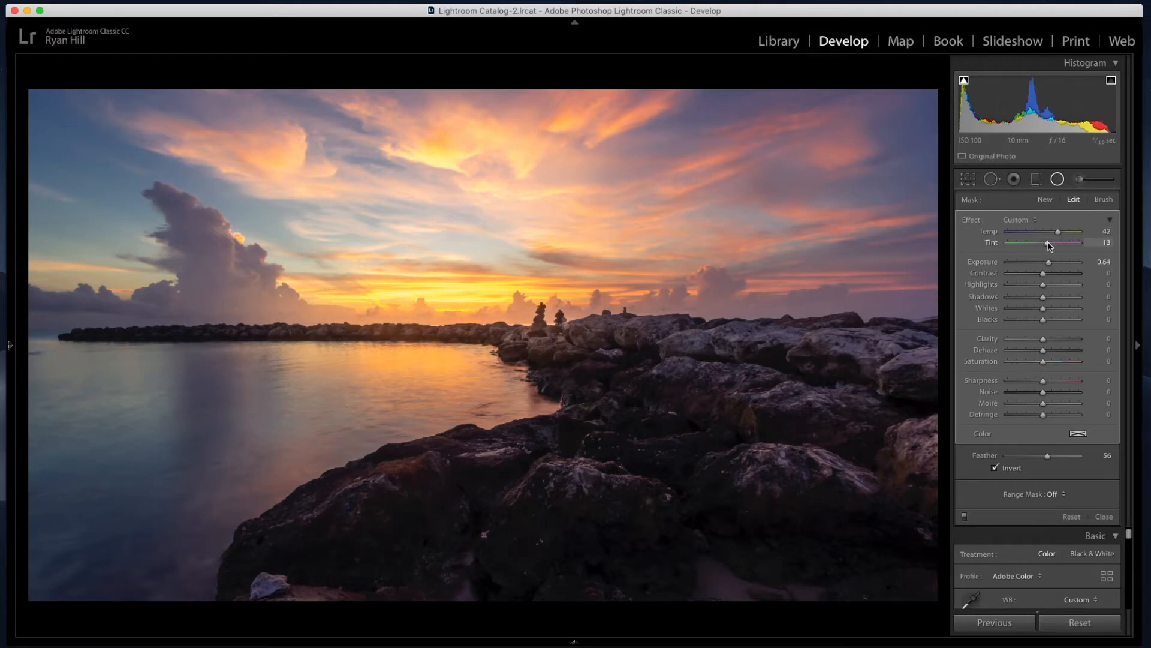
{"action": "left_click", "coordinate": [964, 517]}
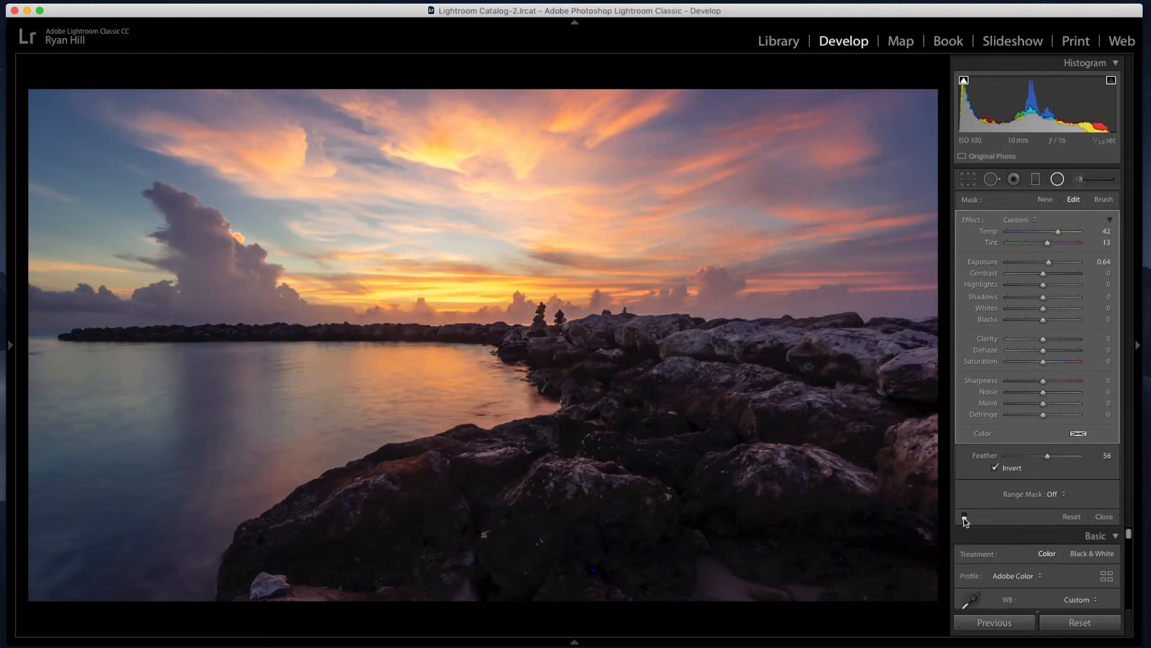
{"action": "left_click", "coordinate": [964, 517]}
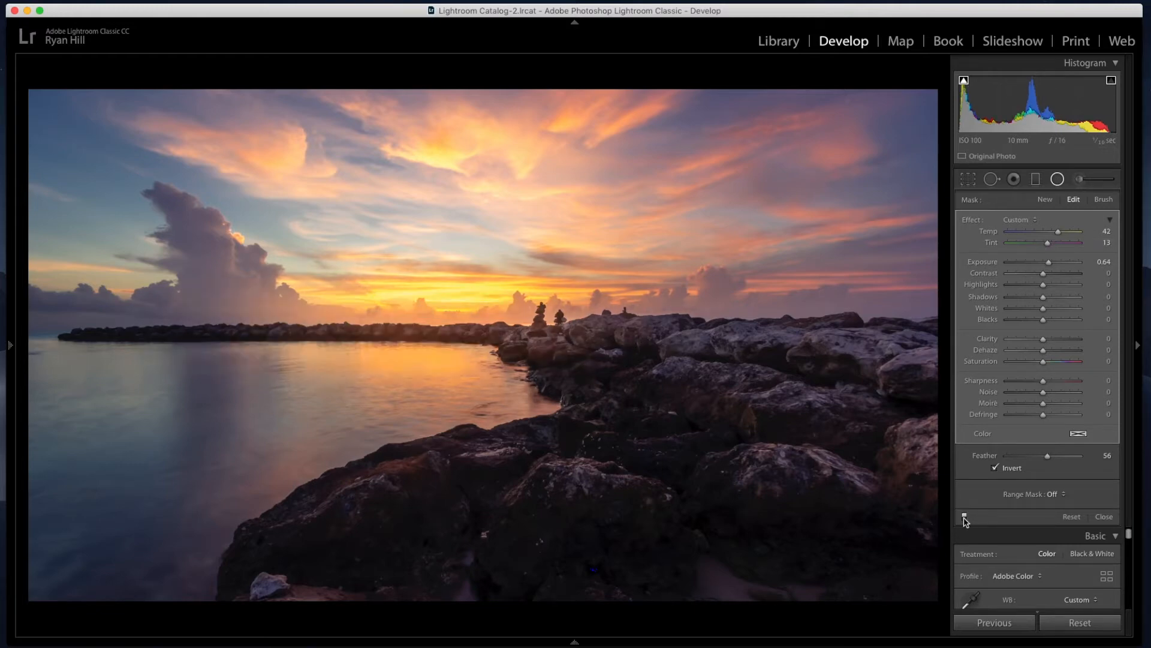
Make the radial filter slightly taller and lower over the water, and give it a Luminance range mask with the mask shown
{"action": "left_click_drag", "start_coordinate": [409, 386], "coordinate": [405, 390]}
{"action": "left_click_drag", "start_coordinate": [410, 333], "coordinate": [402, 342]}
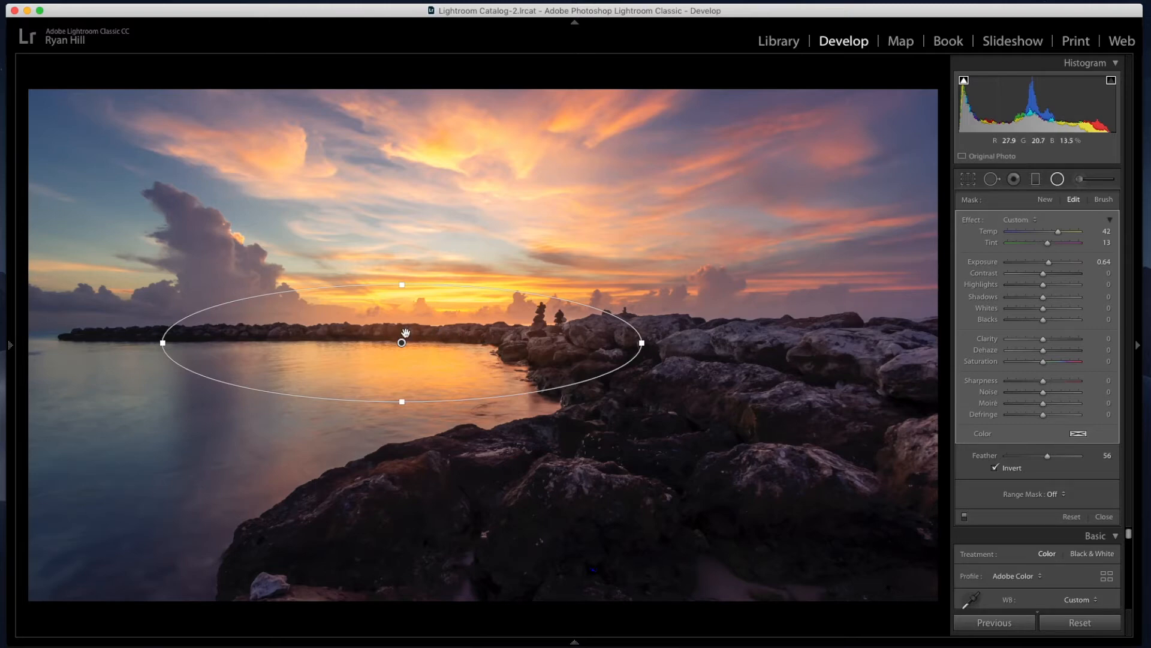
{"action": "left_click", "coordinate": [1058, 494]}
{"action": "left_click", "coordinate": [1065, 511]}
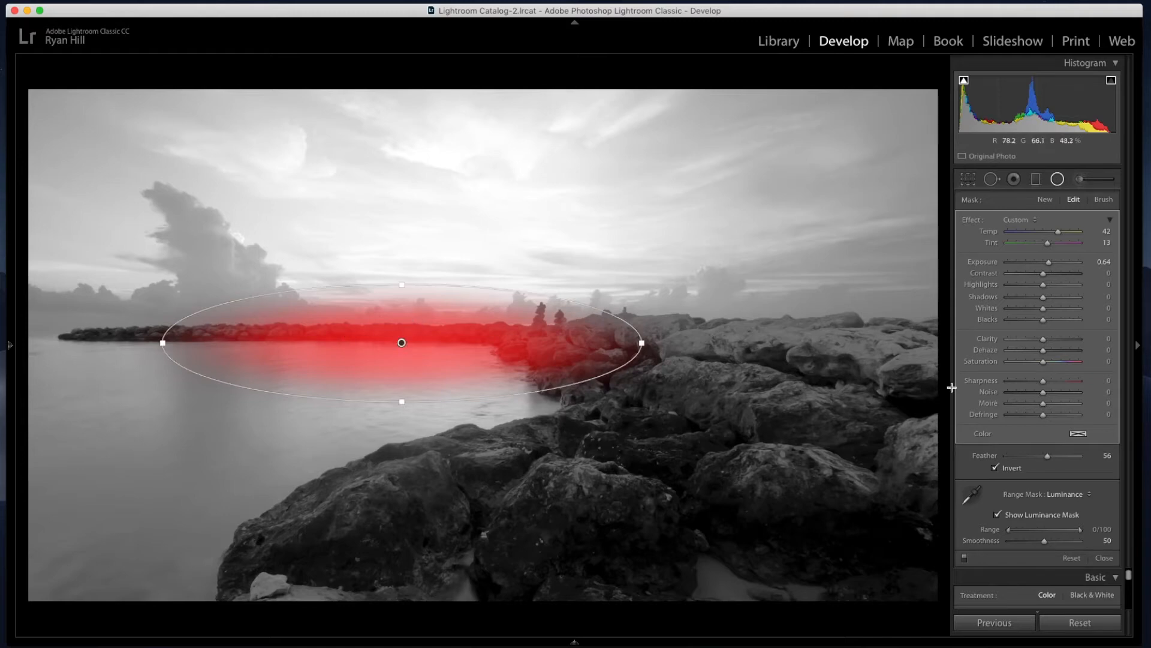
Set the radial filter's Feather to 30 and limit its luminance Range to 43/100 to exclude the dark rocks
{"action": "mouse_move", "coordinate": [1047, 456]}
{"action": "left_mouse_down"}
{"action": "mouse_move", "coordinate": [977, 457]}
{"action": "mouse_move", "coordinate": [1039, 459]}
{"action": "mouse_move", "coordinate": [1028, 458]}
{"action": "left_mouse_up"}
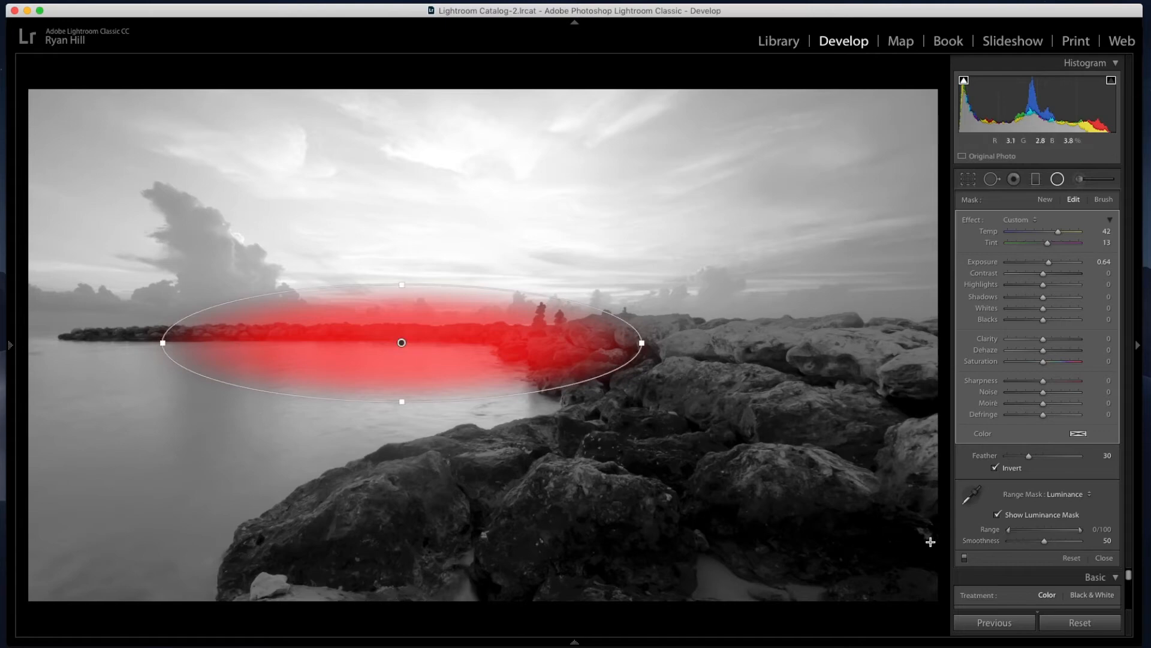
{"action": "left_click", "coordinate": [1009, 534]}
{"action": "left_click_drag", "start_coordinate": [1008, 534], "coordinate": [1037, 537]}
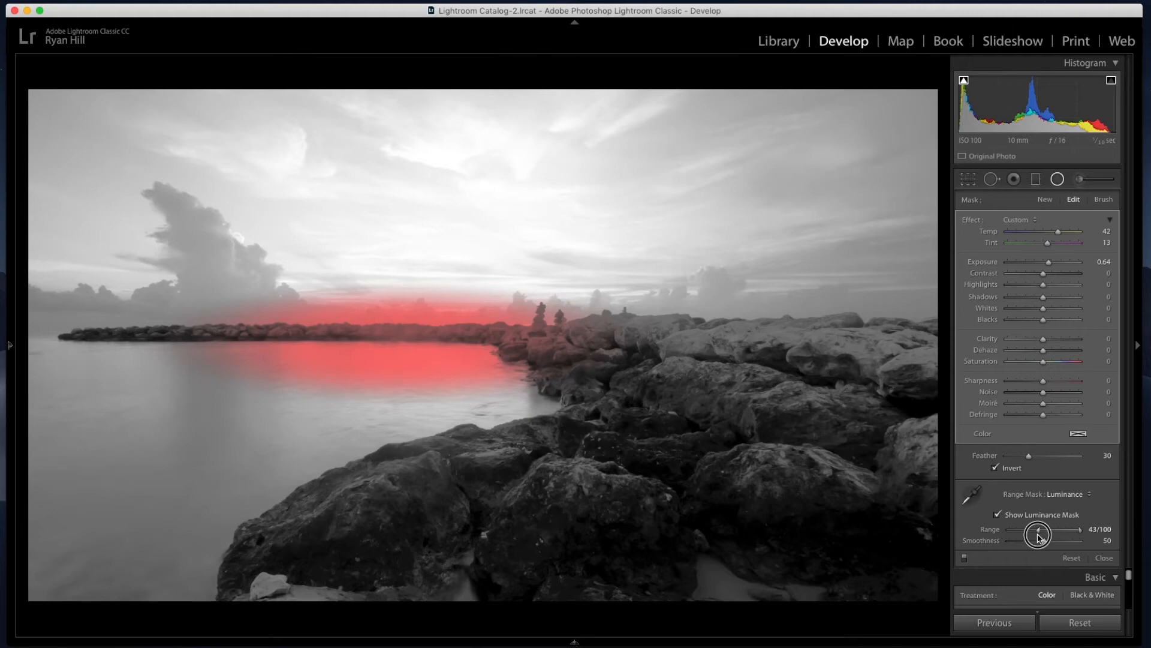
Hide the luminance mask overlay and compare the image with and without the radial filter
{"action": "left_click", "coordinate": [1066, 496]}
{"action": "left_click", "coordinate": [997, 515]}
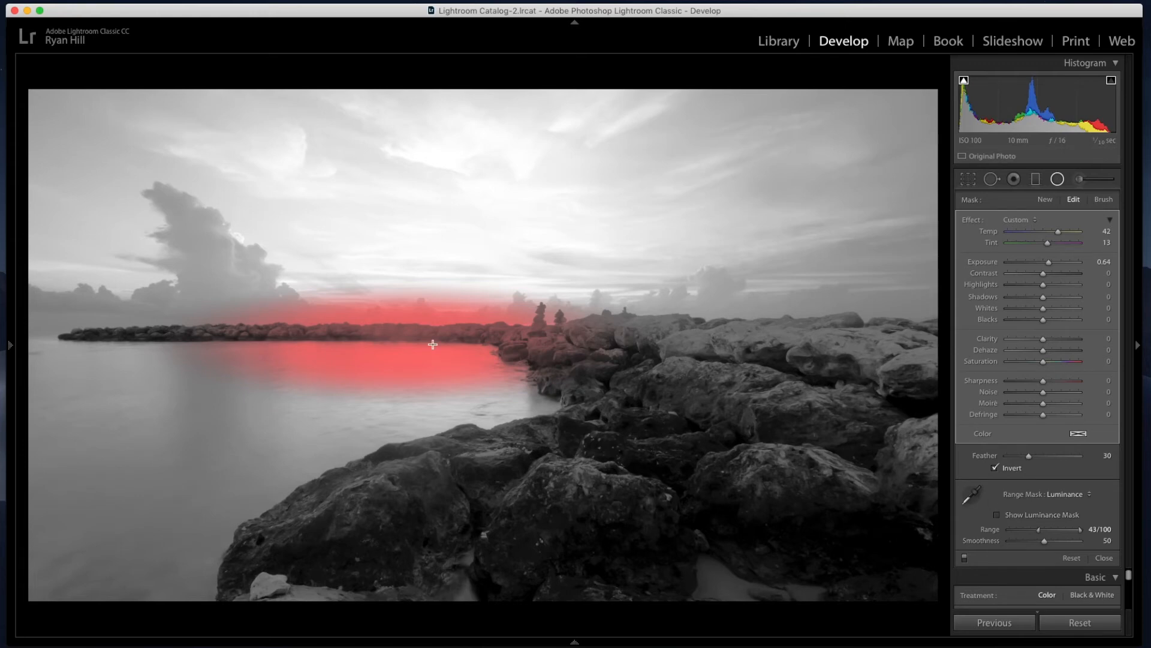
{"action": "key", "text": "j"}
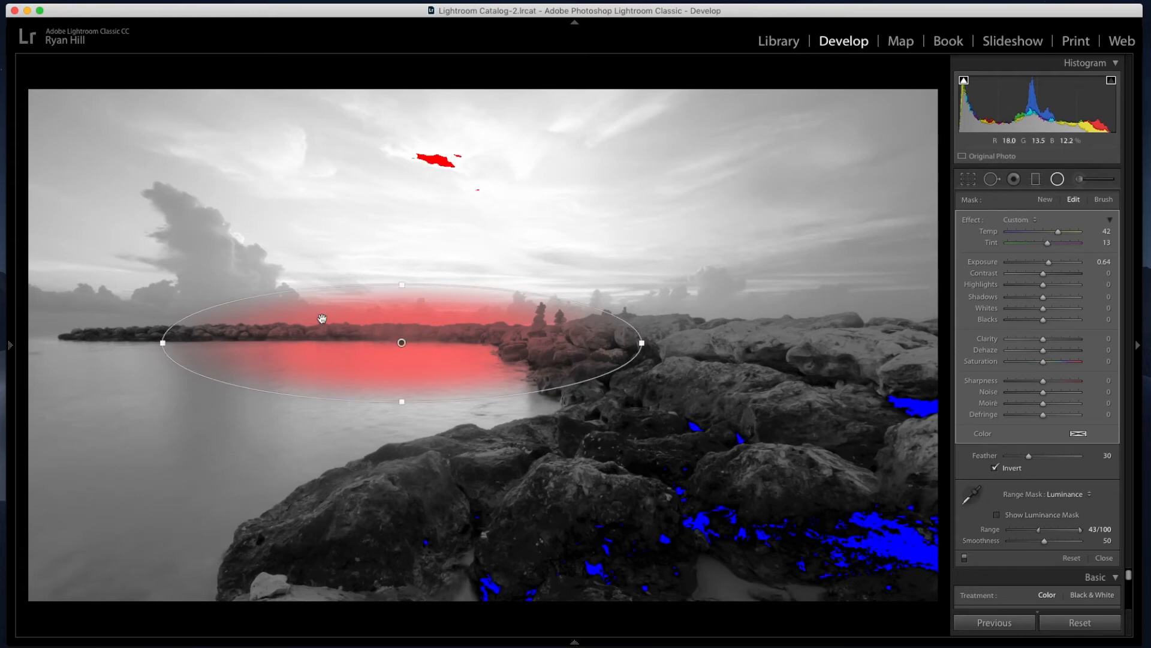
{"action": "key", "text": "o"}
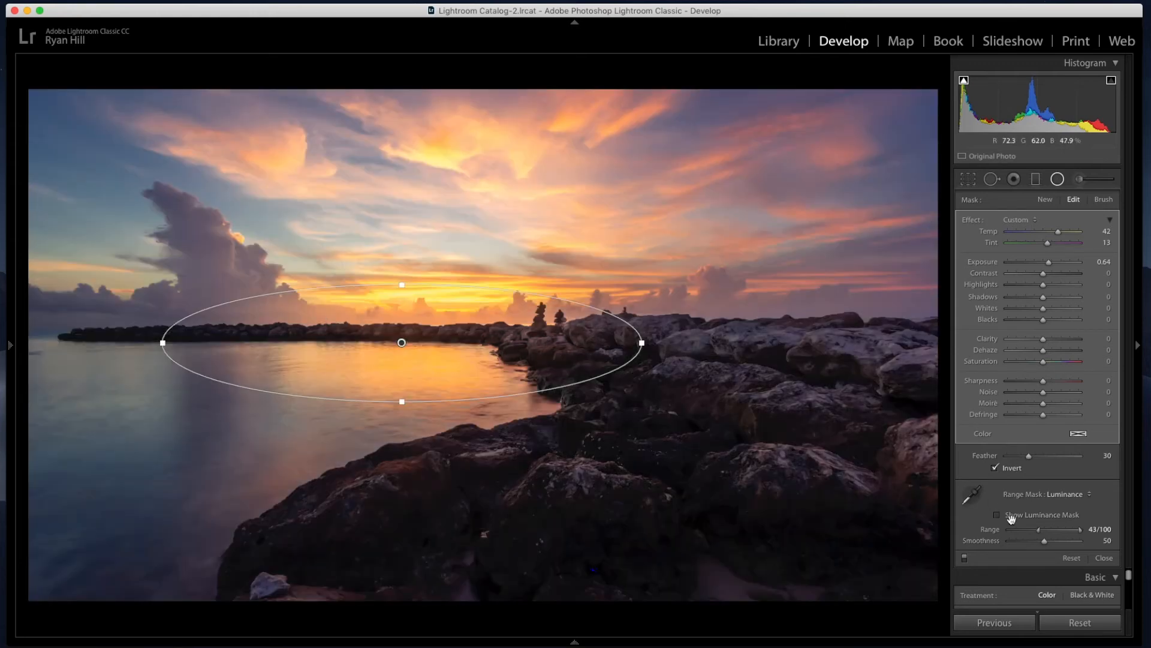
{"action": "left_click", "coordinate": [964, 557]}
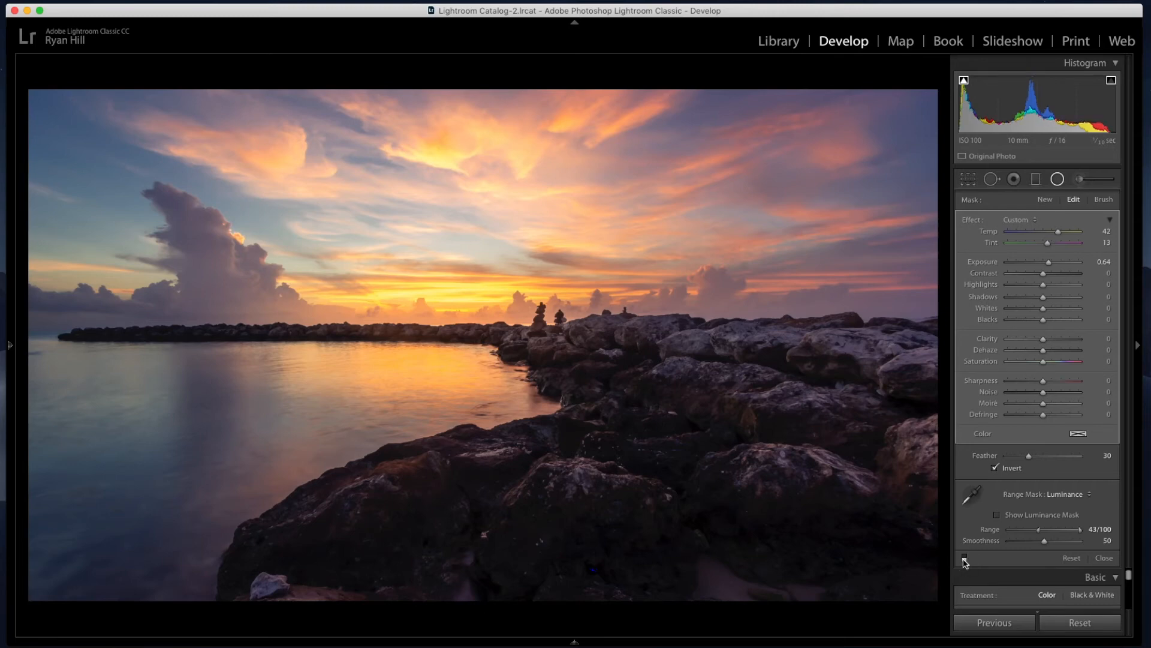
{"action": "left_click", "coordinate": [964, 557]}
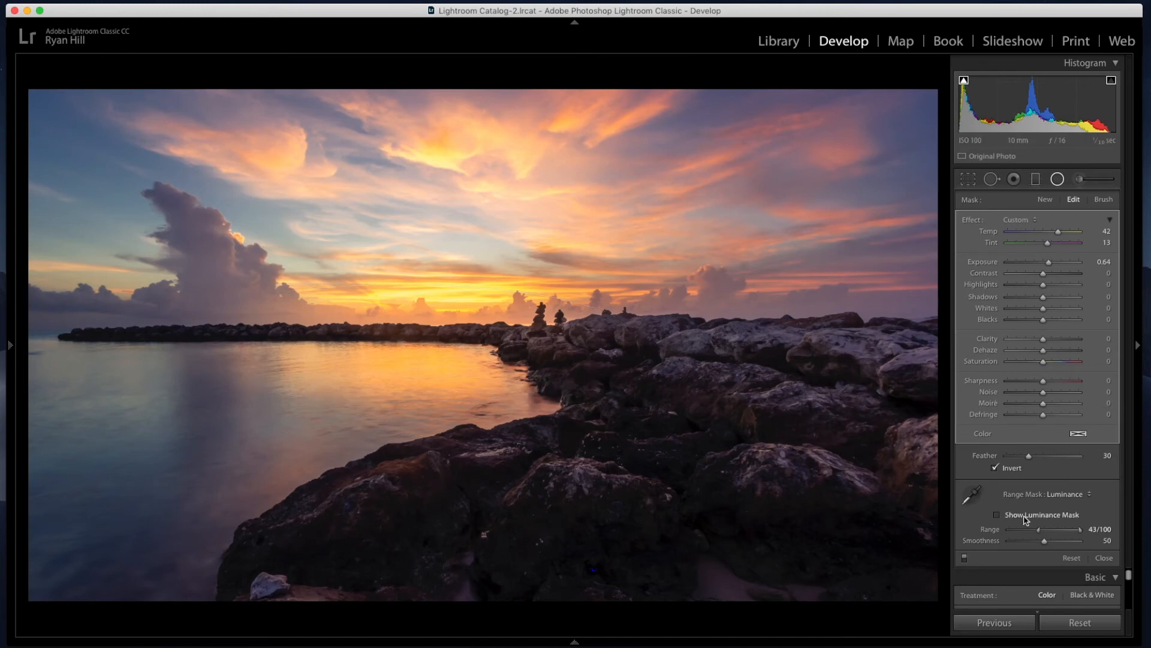
Check the luminance mask up close along the rocky shoreline, and close the Radial Filter with the mask hidden
{"action": "left_click", "coordinate": [997, 515]}
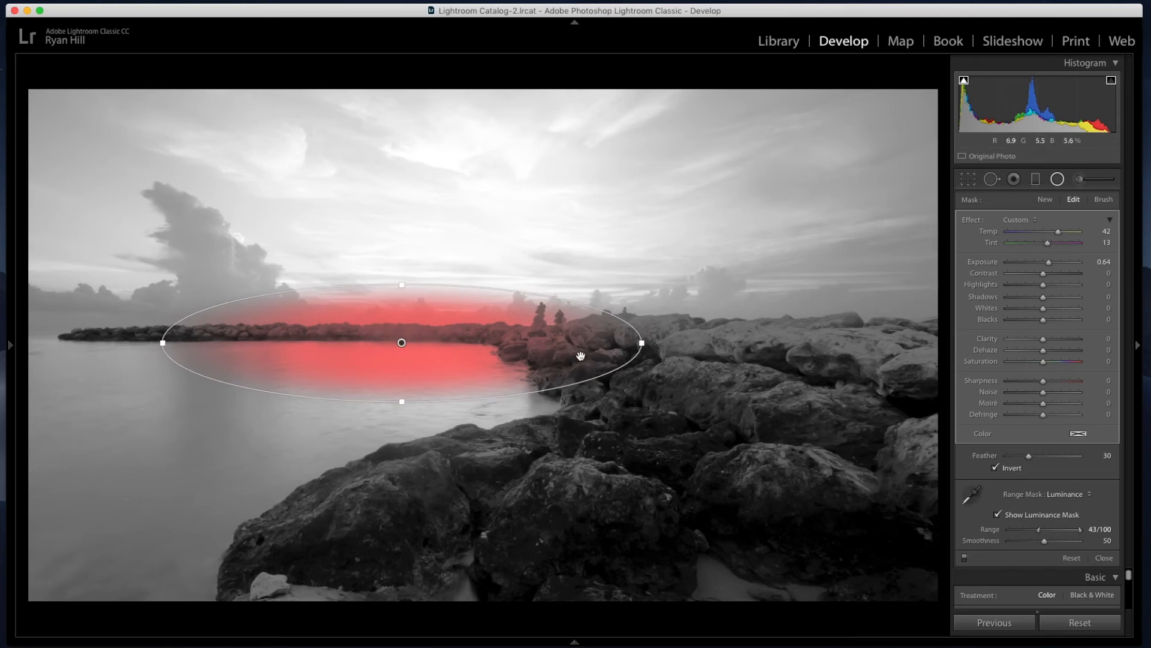
{"action": "left_click", "coordinate": [450, 333]}
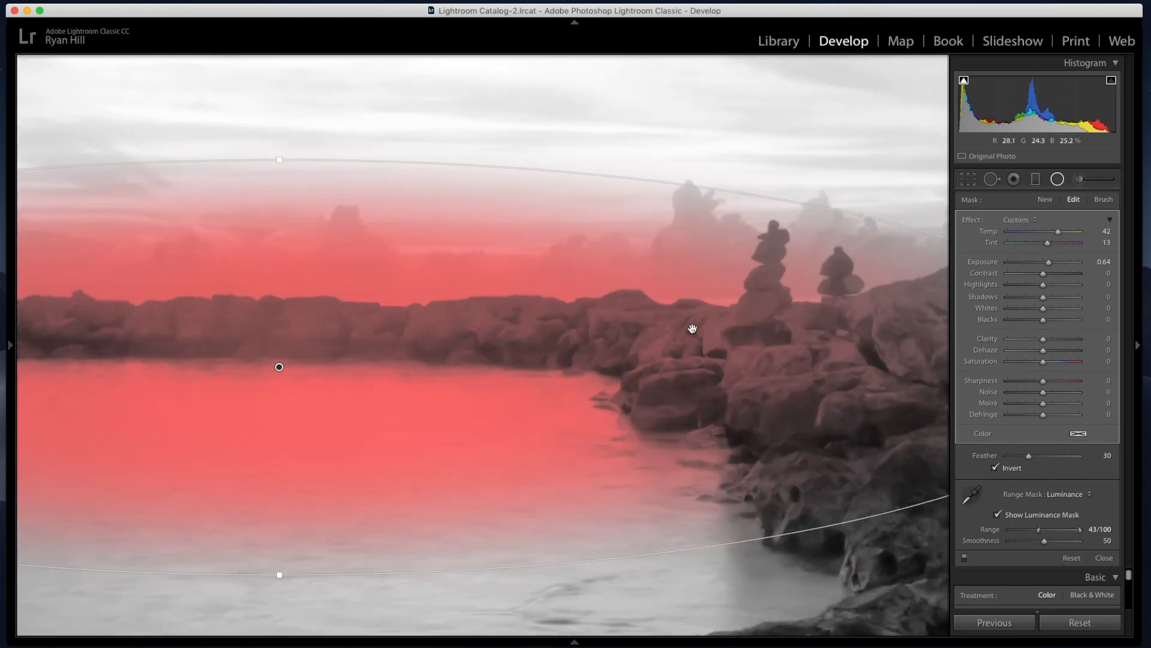
{"action": "left_click", "coordinate": [410, 334]}
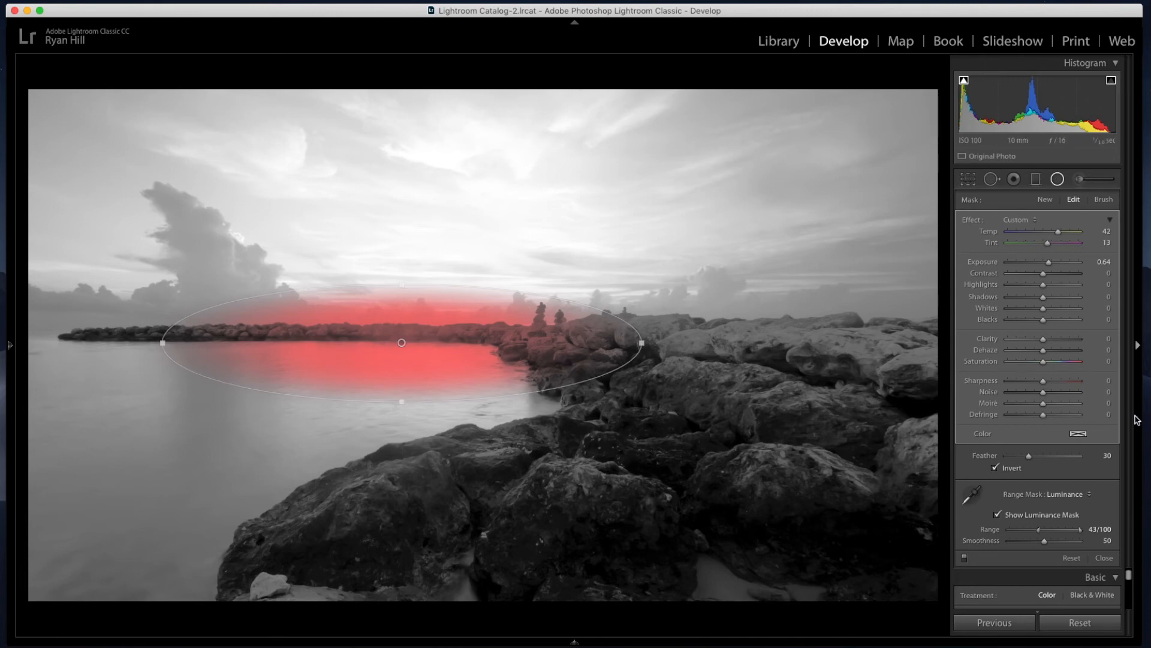
{"action": "left_click", "coordinate": [1002, 514]}
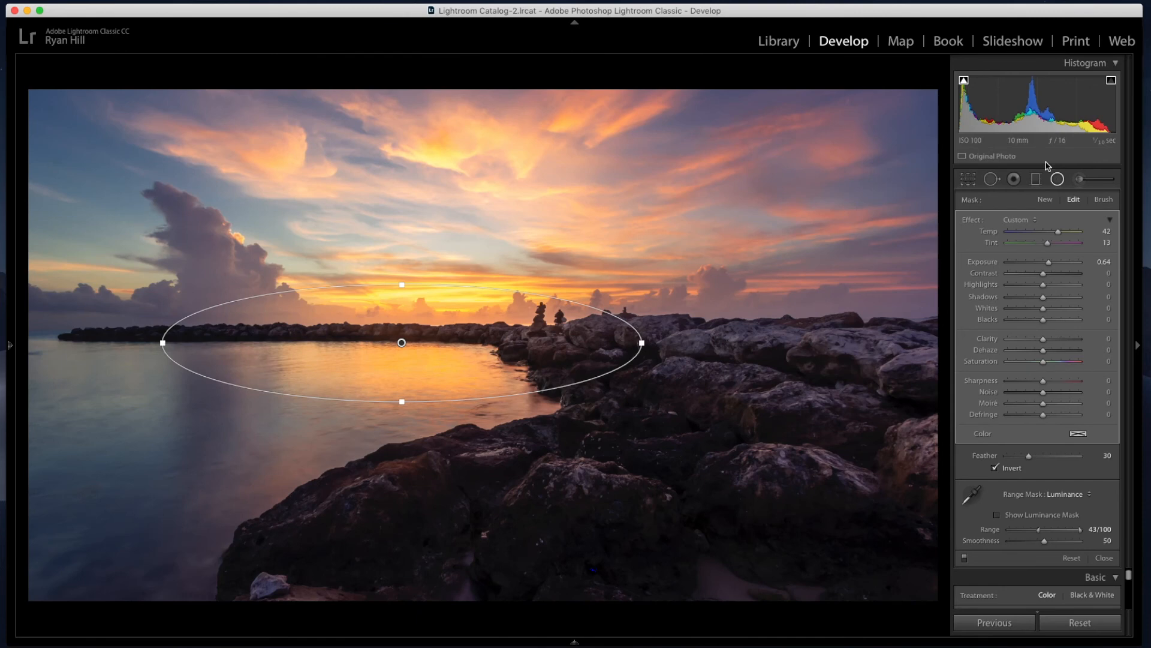
{"action": "left_click", "coordinate": [1056, 180]}
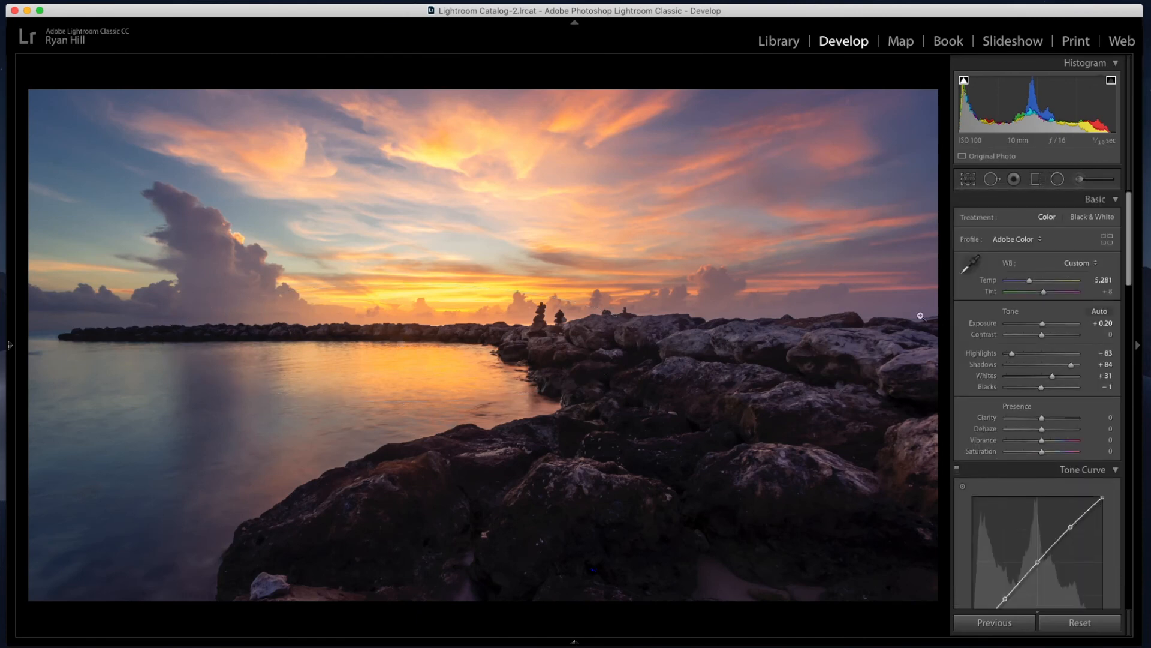